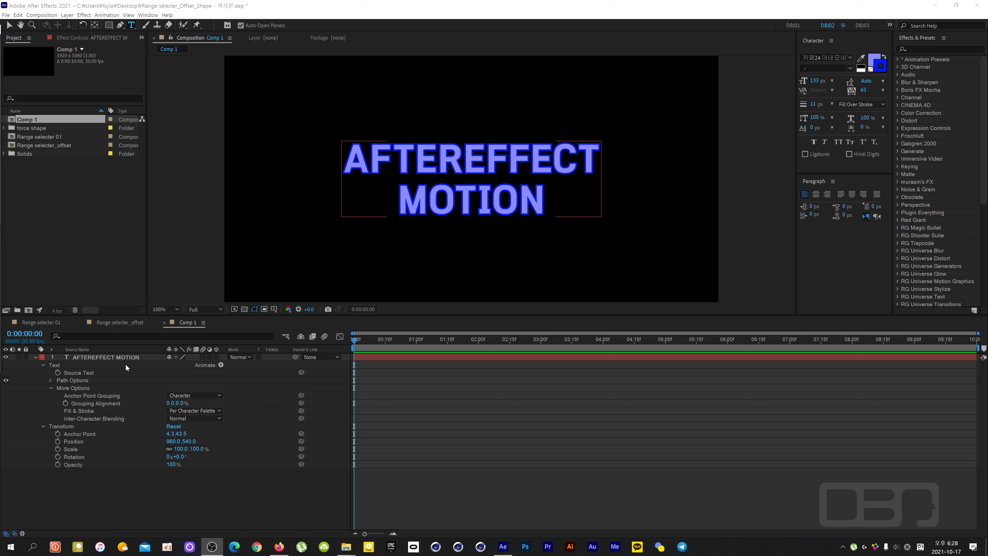
Look over the AFTEREFFECT MOTION layer's Animate properties and Anchor Point Grouping choices, and display the text's grouping anchor points.
click(126, 355)
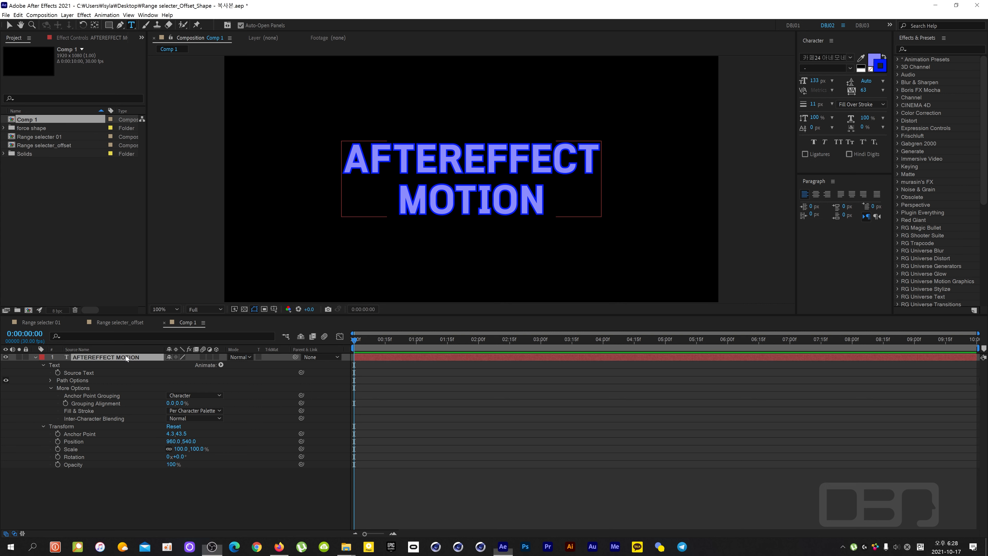
click(221, 364)
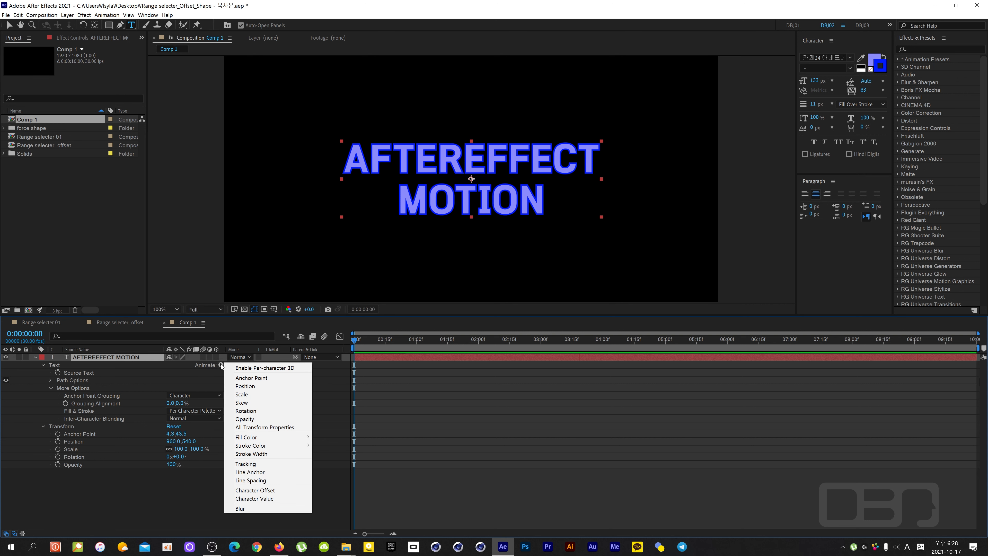
click(152, 369)
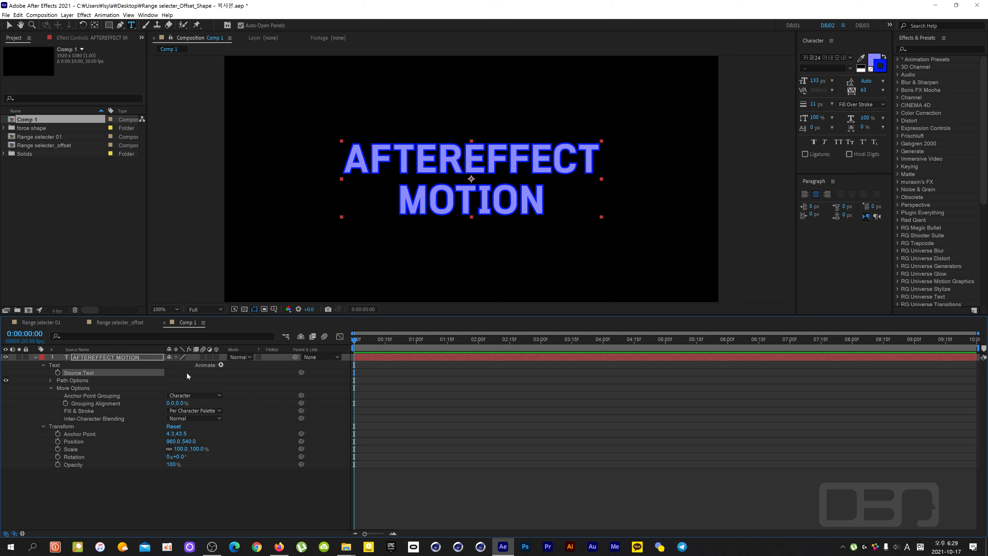
click(194, 395)
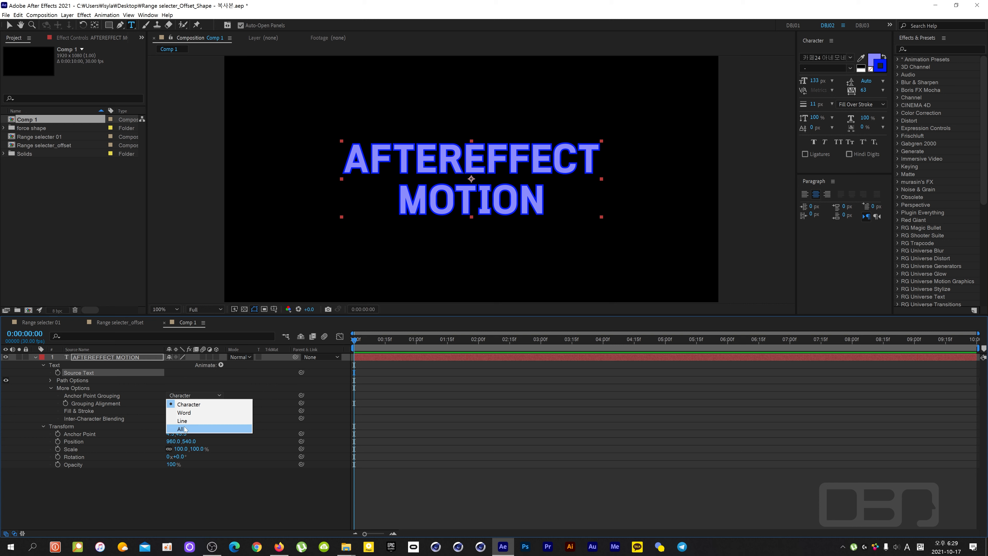
click(110, 397)
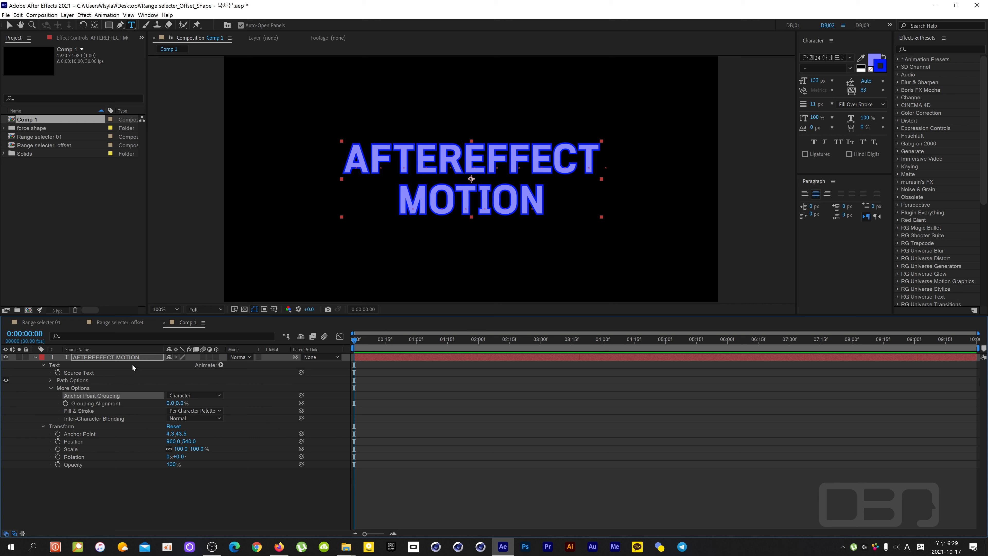
Try shifting the whole text layer through its Position values, and undo the shift.
click(132, 356)
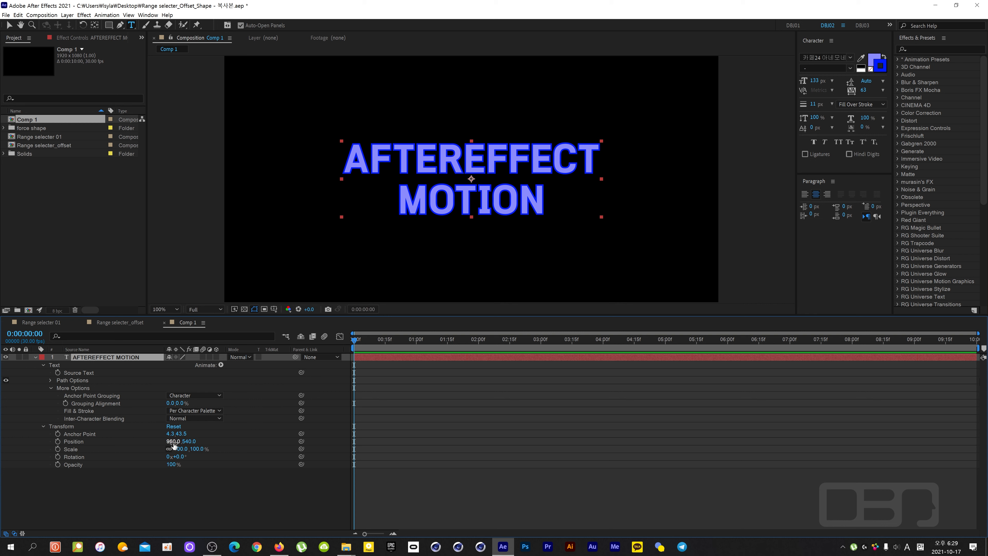
drag(170, 443, 193, 443)
key(ctrl+z)
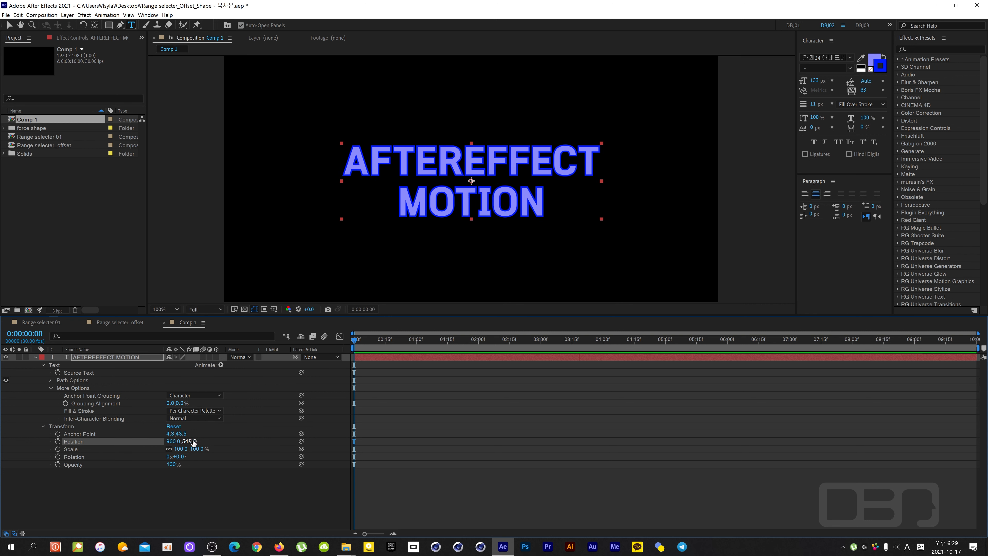
key(ctrl+z)
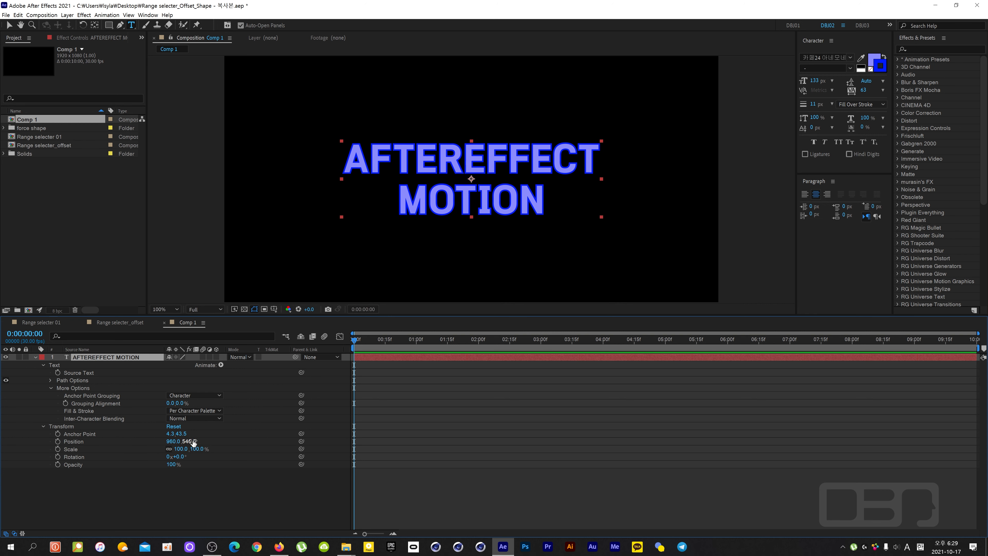
click(221, 366)
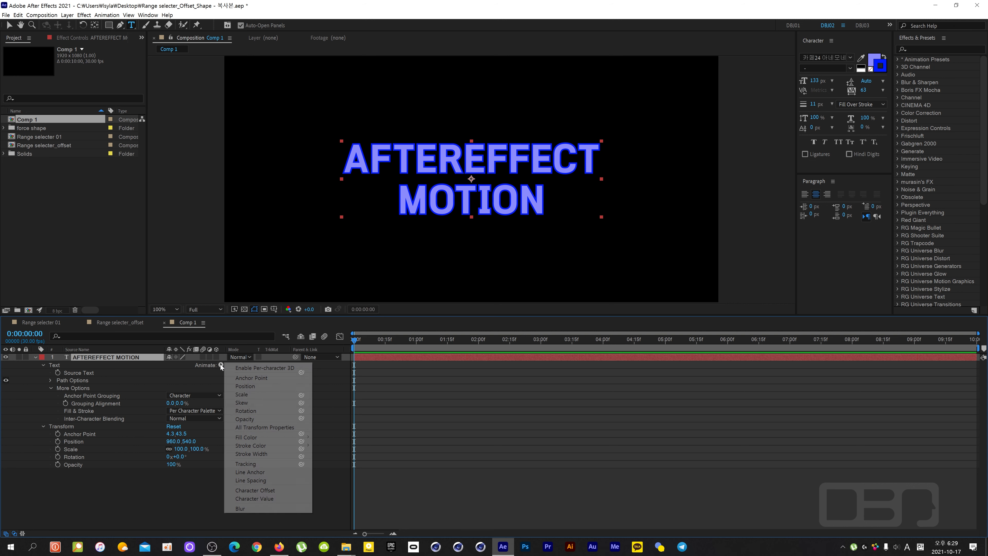
click(362, 162)
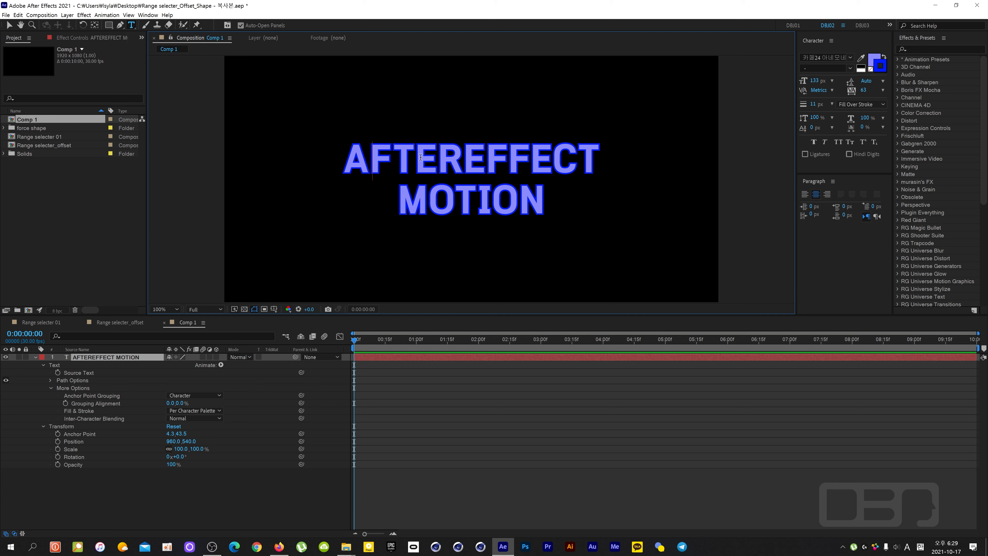
click(139, 357)
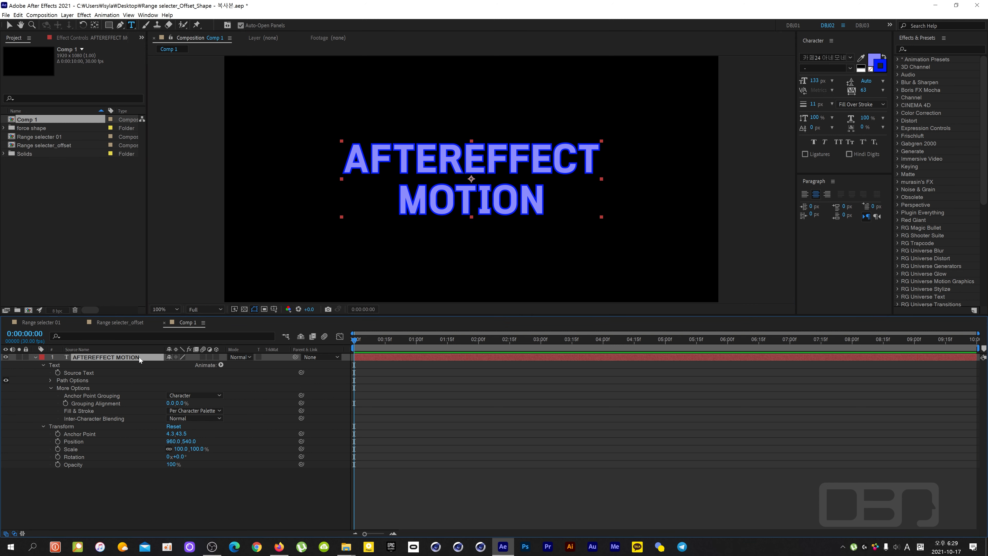
Try adjusting the text layer's Transform values, and undo the adjustments.
click(64, 425)
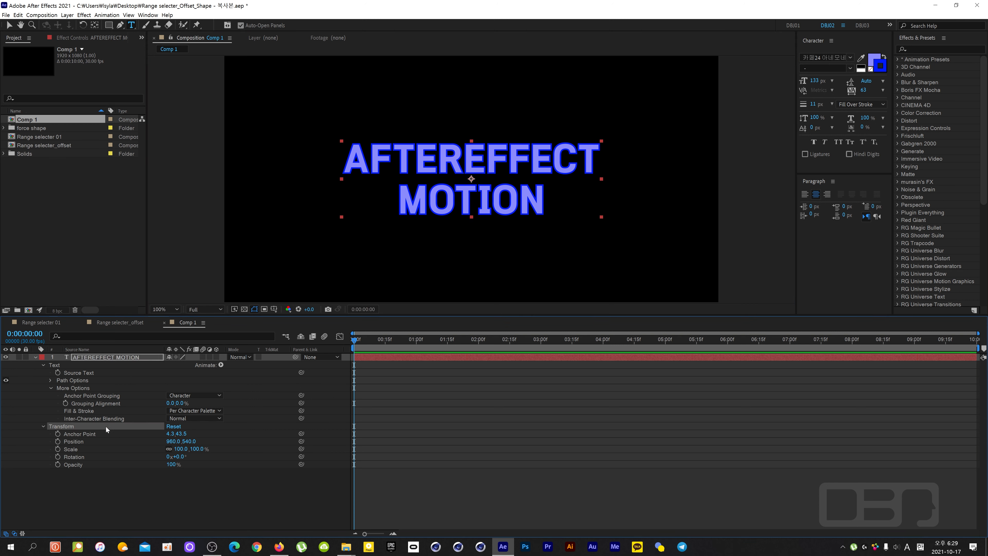
drag(167, 435, 187, 443)
key(ctrl+z)
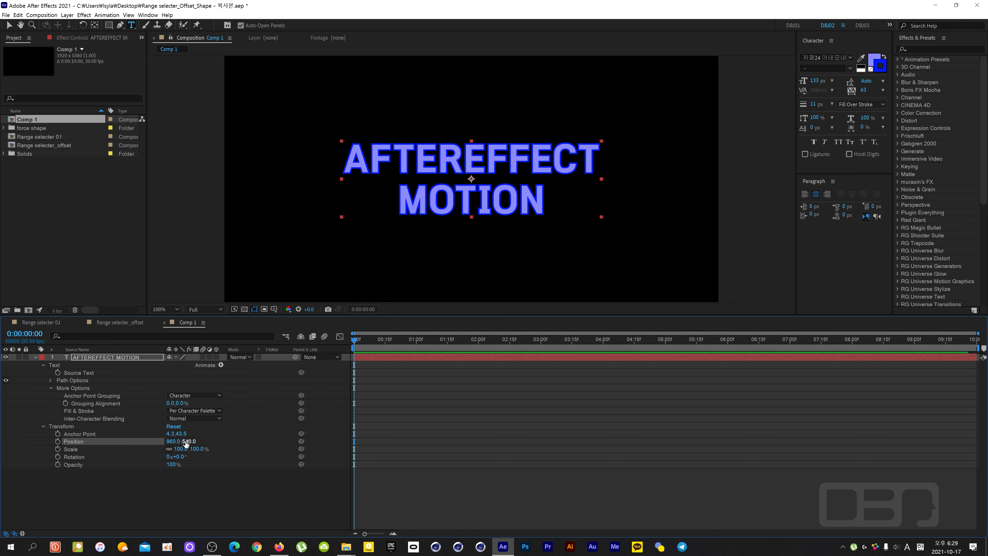
key(ctrl+z)
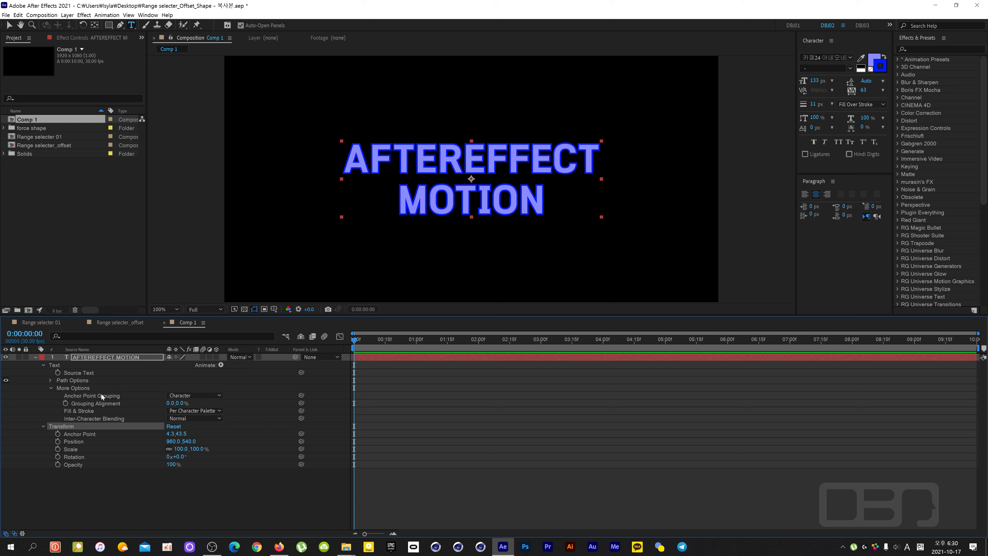
Check the Anchor Point Grouping choices and show the anchor points of the individual characters again.
click(187, 395)
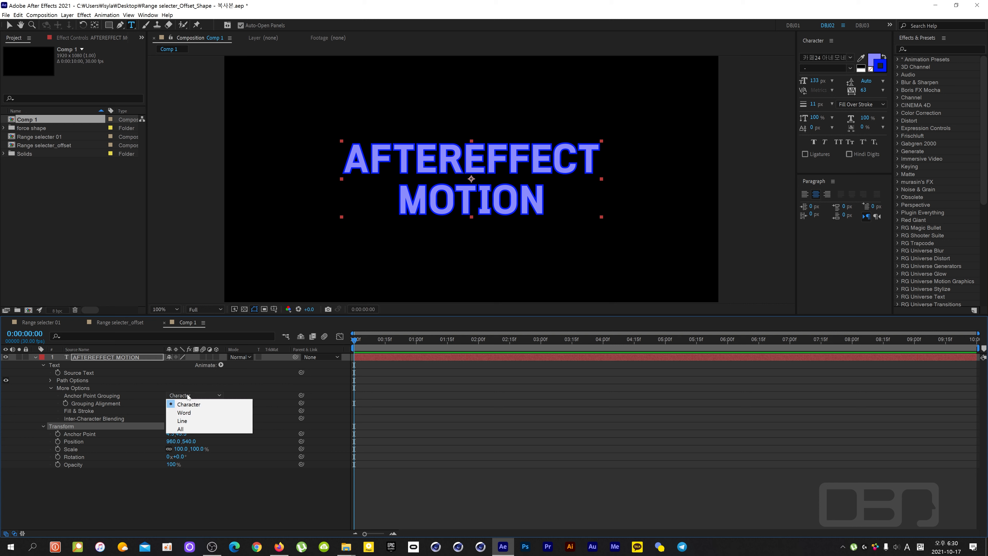
click(174, 388)
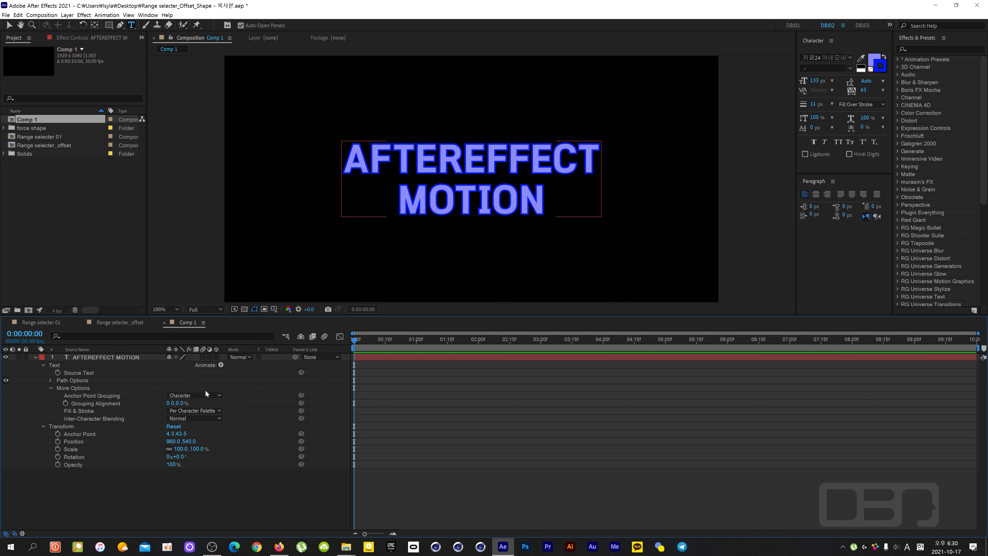
click(121, 397)
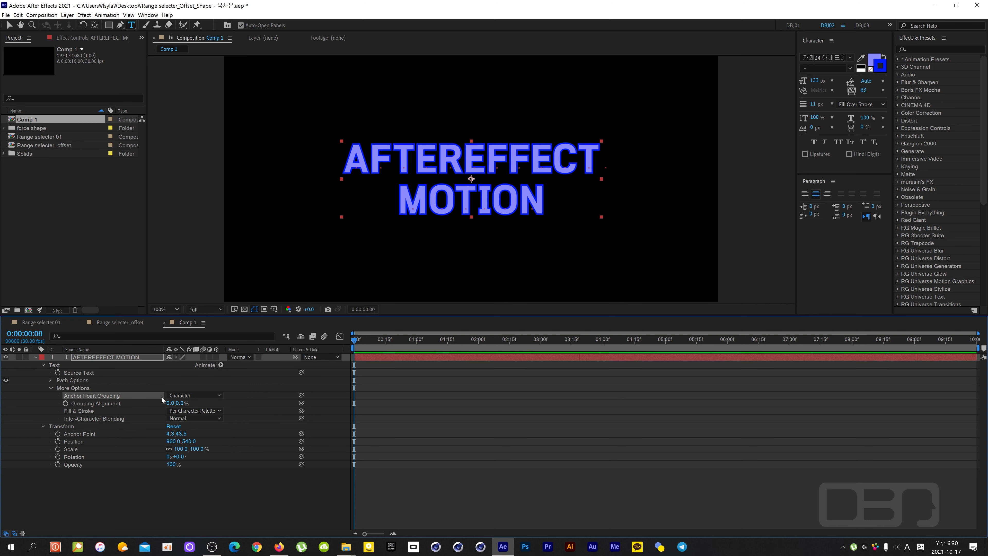
Insert spaces into the two-line text so it reads "AF TER EF FEC T" and "MO TI ON".
click(395, 156)
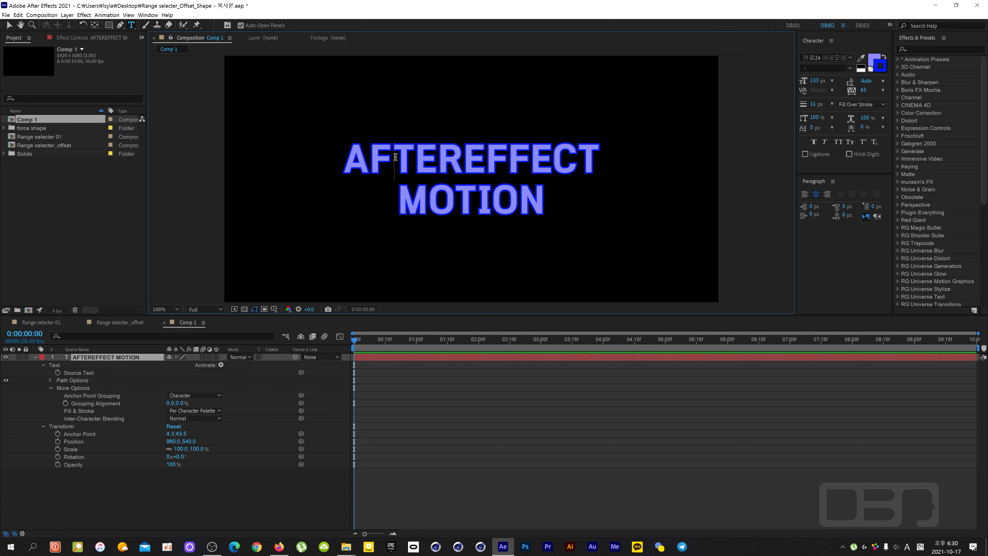
click(466, 166)
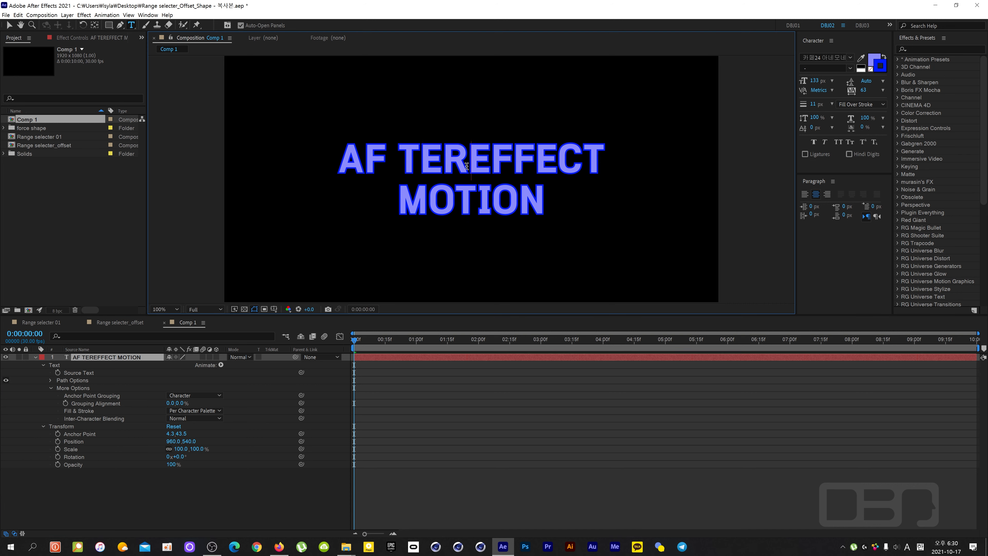
click(515, 159)
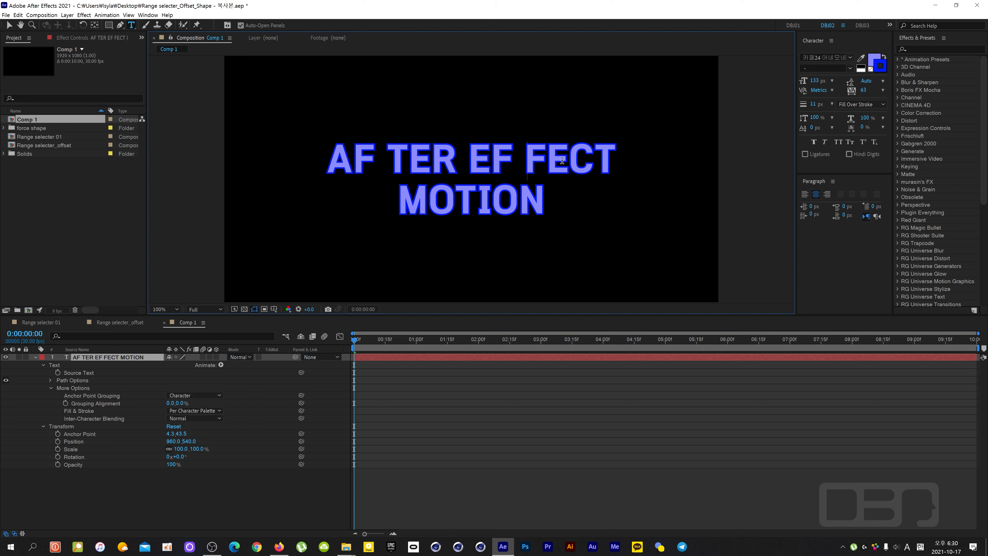
click(595, 159)
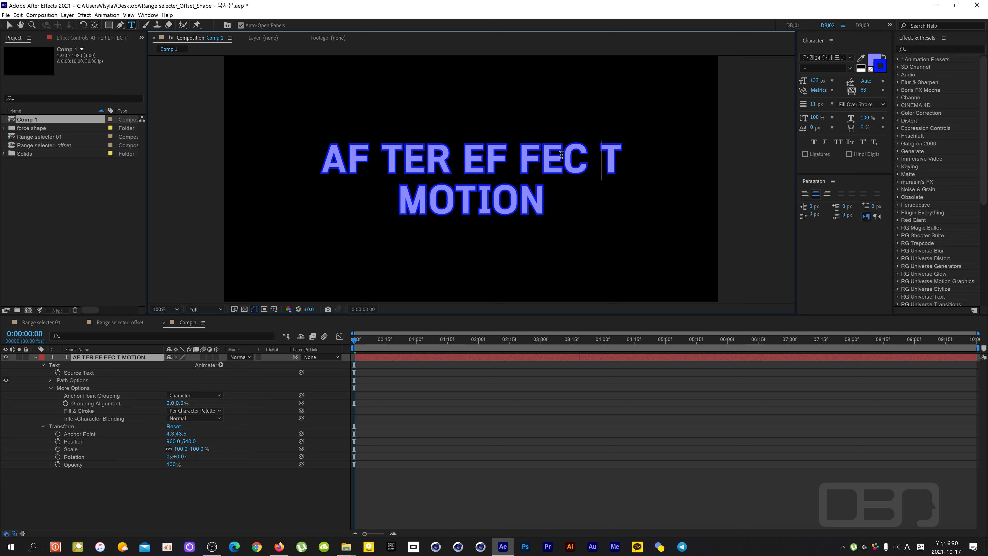
click(455, 194)
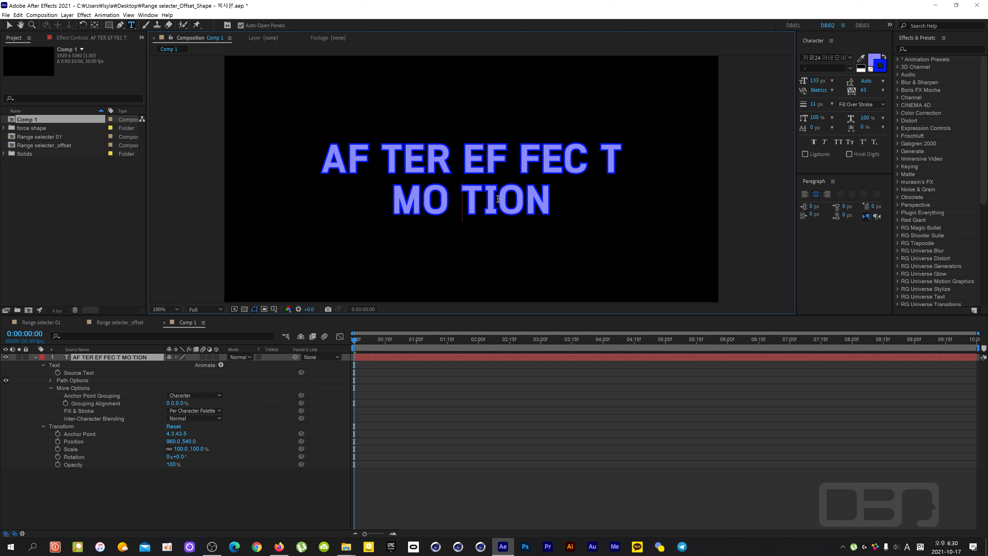
click(498, 198)
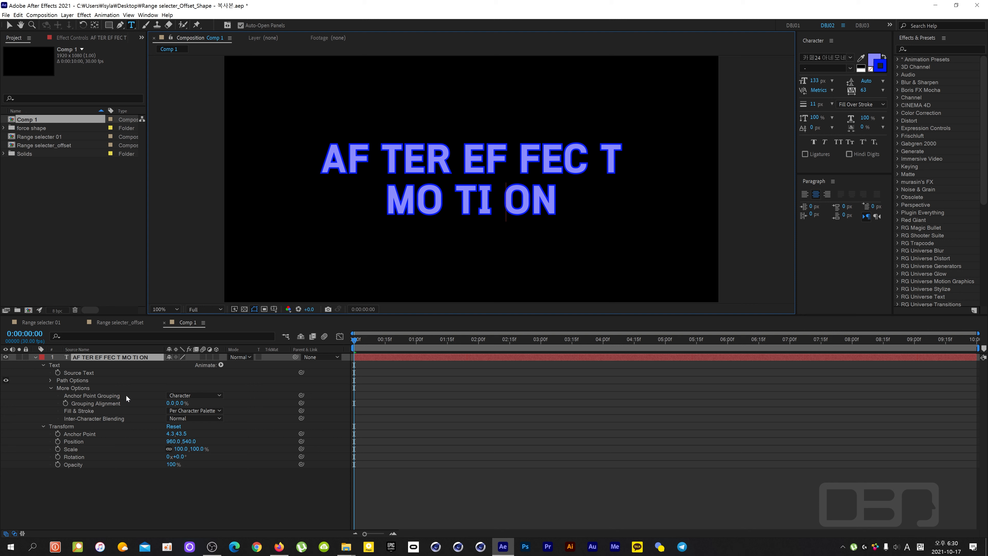
Examine the letters and the inserted spaces in the first text line as separate characters.
click(345, 161)
click(372, 158)
click(382, 154)
click(399, 155)
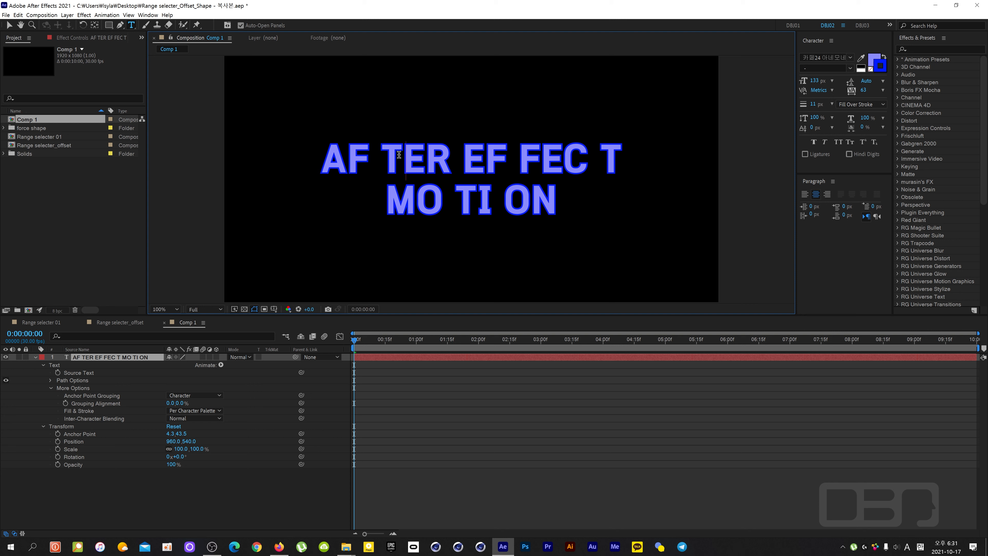
click(429, 156)
drag(378, 151, 363, 150)
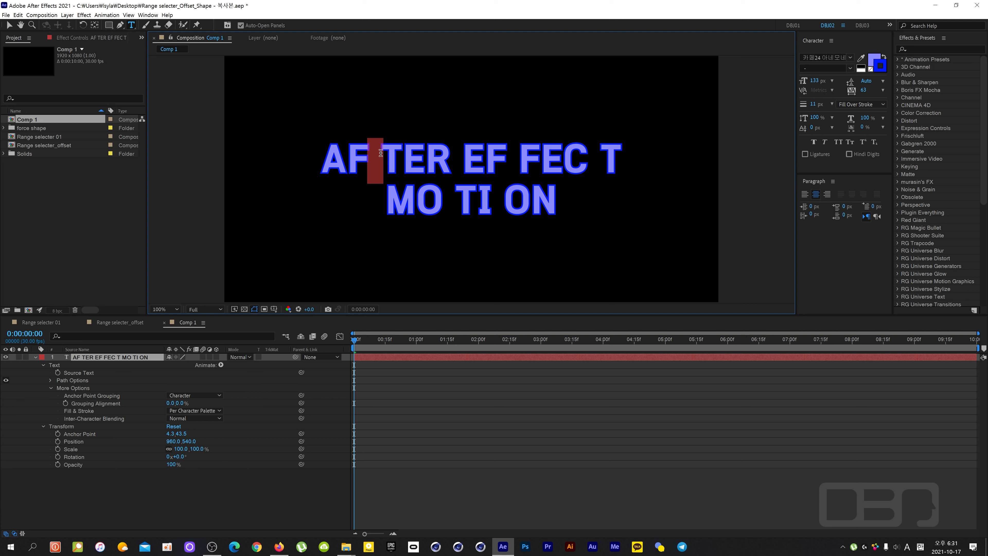
click(383, 178)
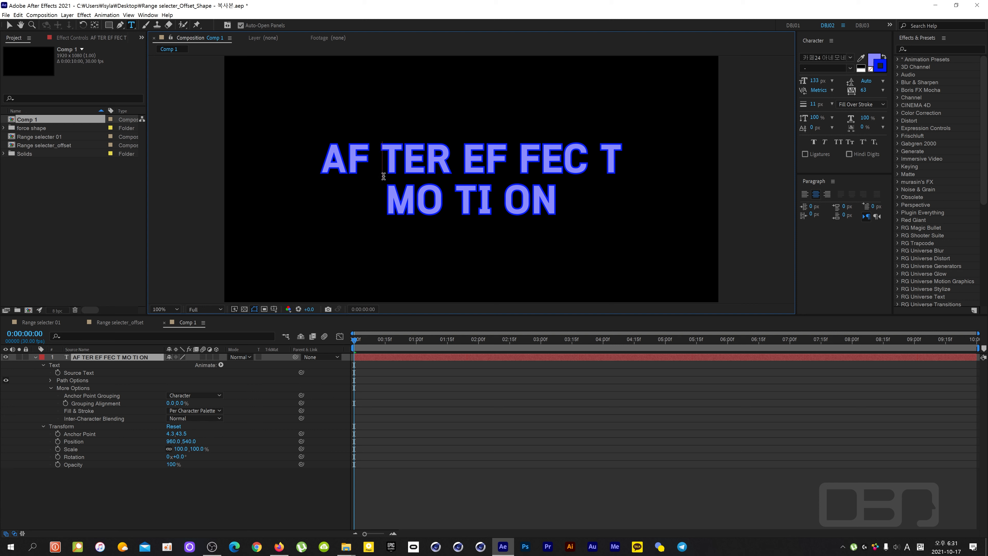
click(345, 155)
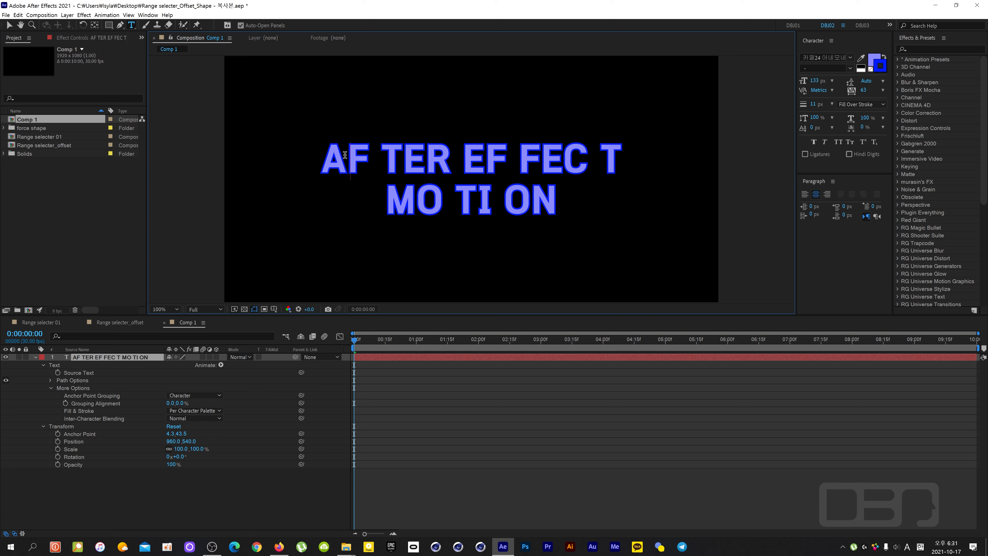
click(370, 153)
click(455, 155)
click(487, 156)
Try different Grouping Alignment offsets for the character anchor points, ending at about -7, -35 %.
click(172, 434)
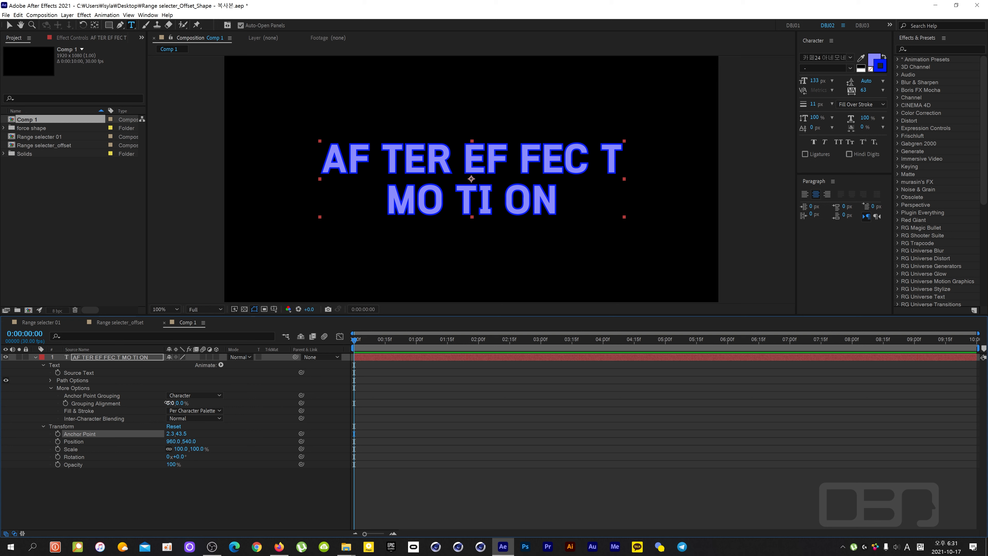
mouse_move(170, 403)
mouse_down()
mouse_move(183, 401)
mouse_move(135, 401)
mouse_move(206, 401)
mouse_move(168, 400)
mouse_up()
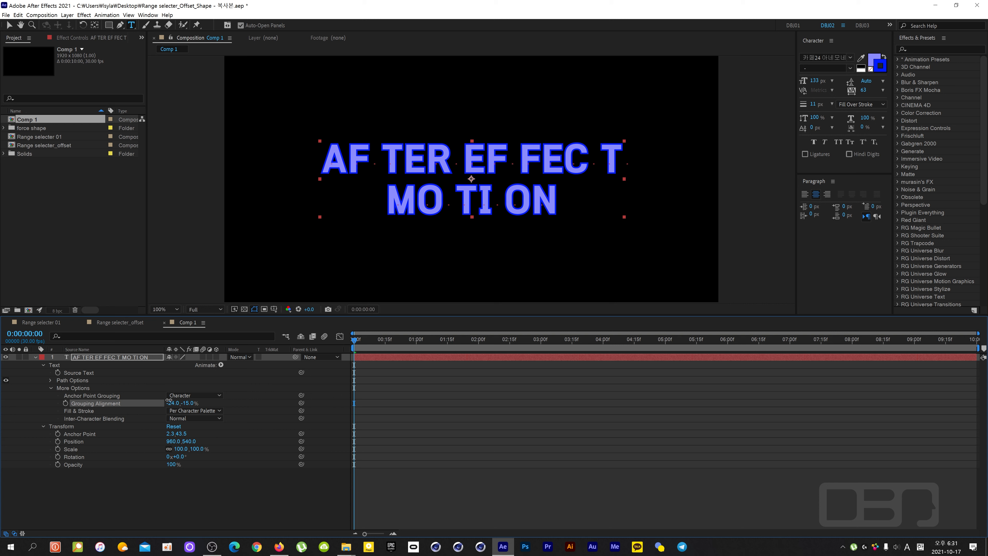
drag(162, 400, 179, 405)
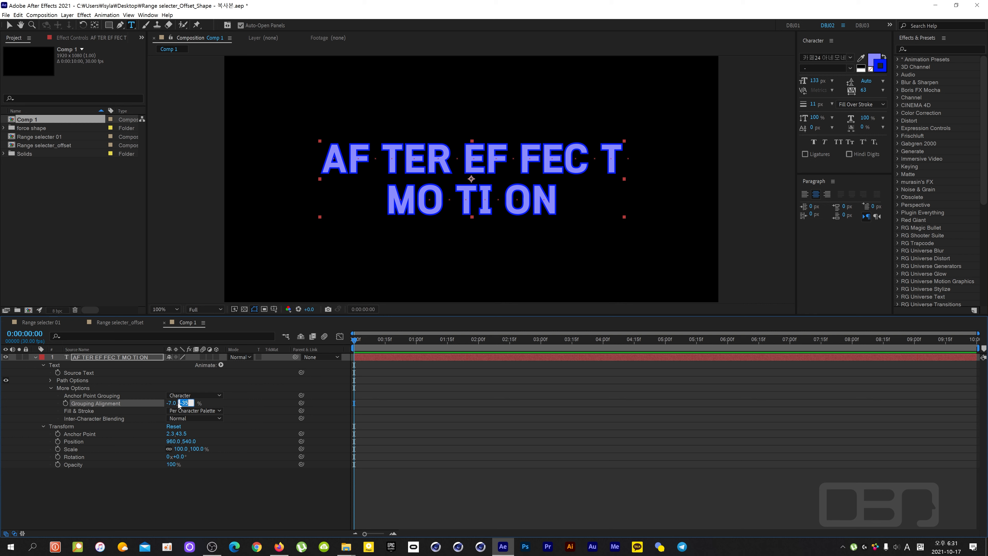
Reset the Grouping Alignment to 0.0, 0.0 %, and change its vertical value to -35 %.
click(172, 404)
text(0)
click(194, 407)
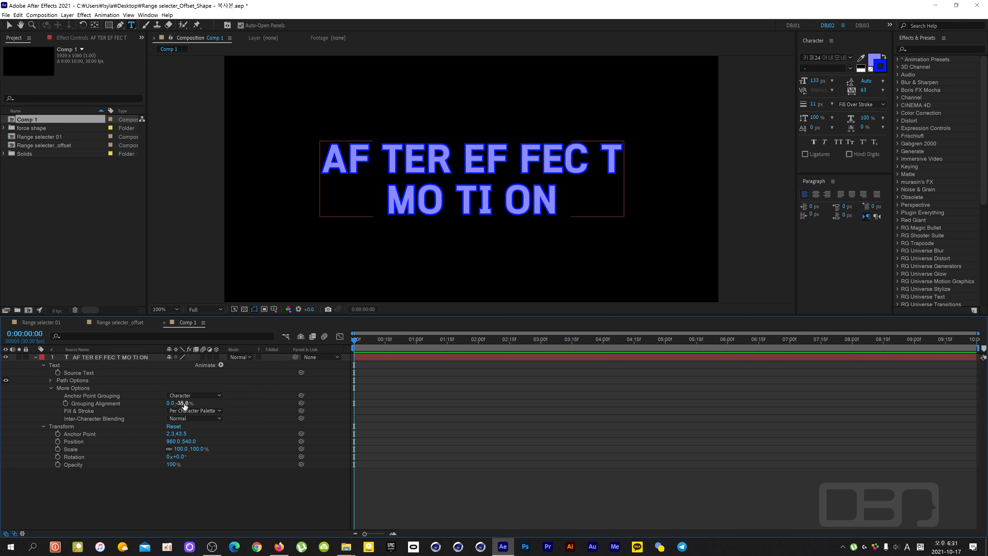
click(186, 403)
text(-23)
key(Return)
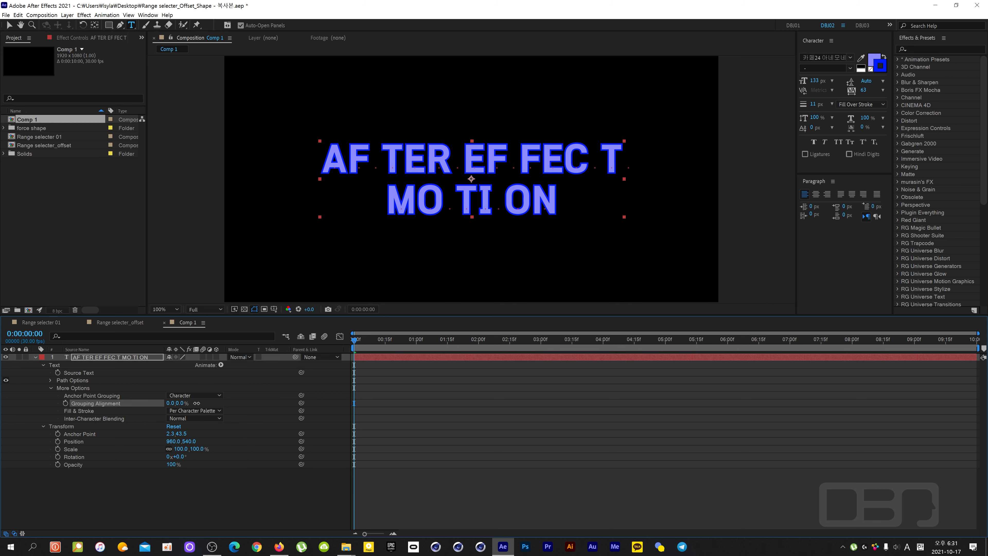
drag(180, 403, 180, 403)
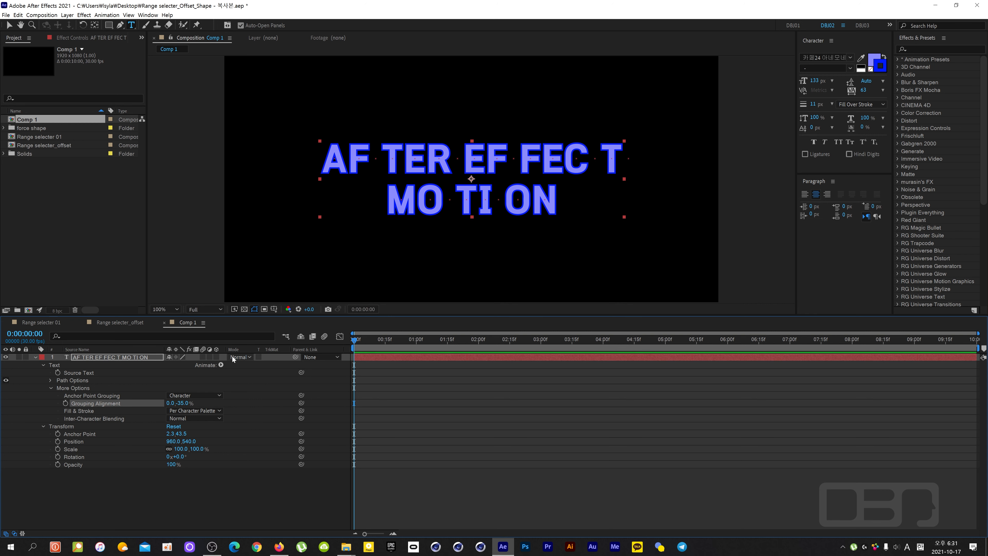
Try removing the line break after "AF TER EF FEC T", and put it back.
click(622, 158)
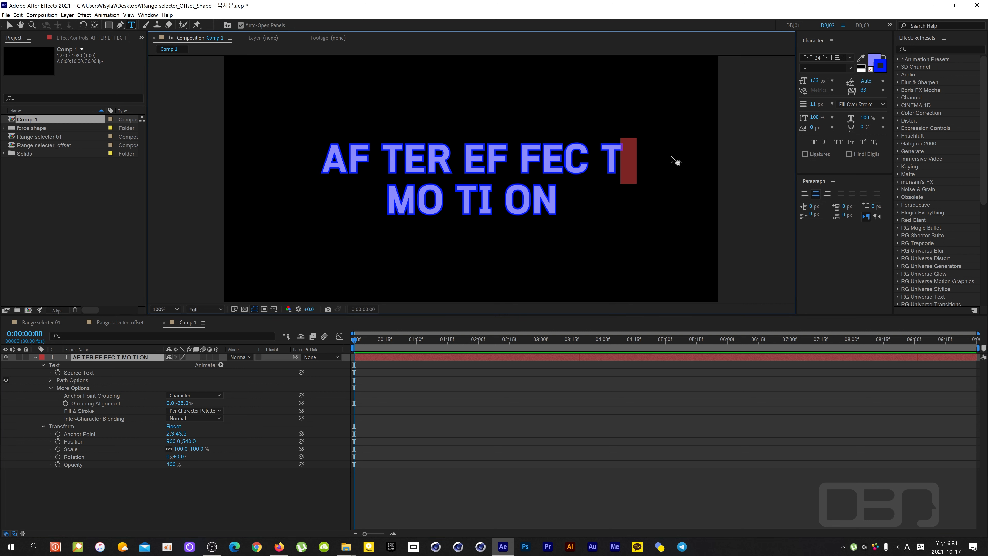
key(Delete)
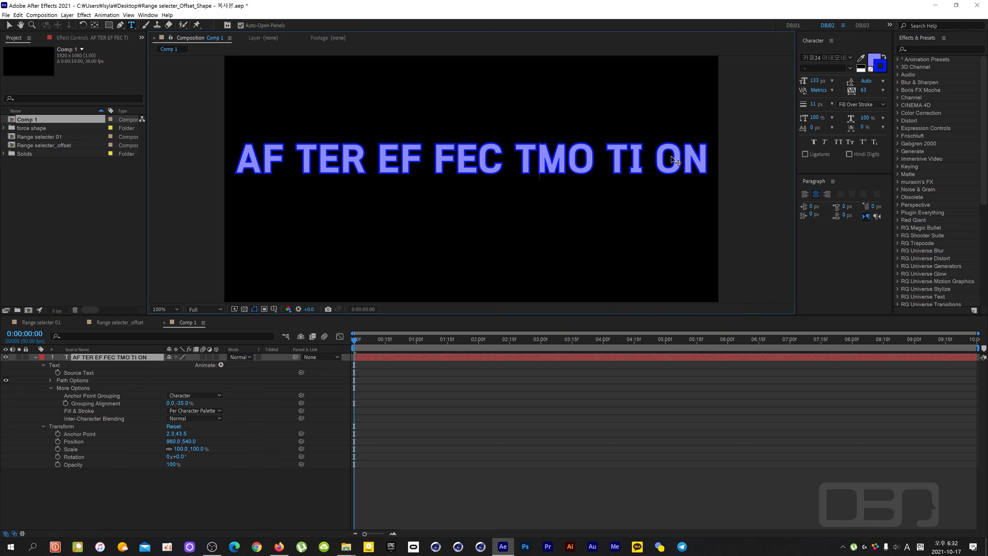
key(Return)
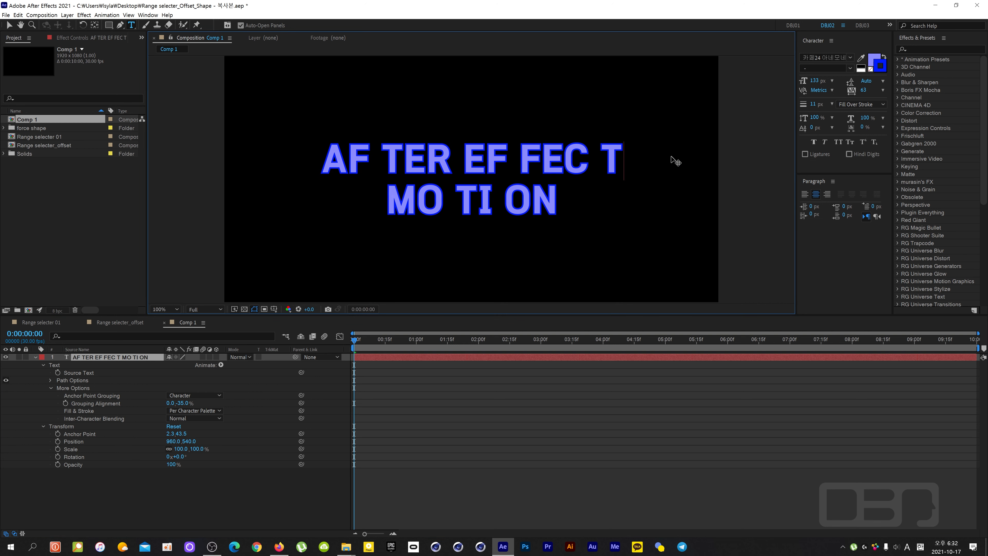
key(Right)
Set the text layer's Anchor Point Grouping to Word and its vertical Grouping Alignment to -43 %.
click(206, 396)
click(200, 413)
click(196, 397)
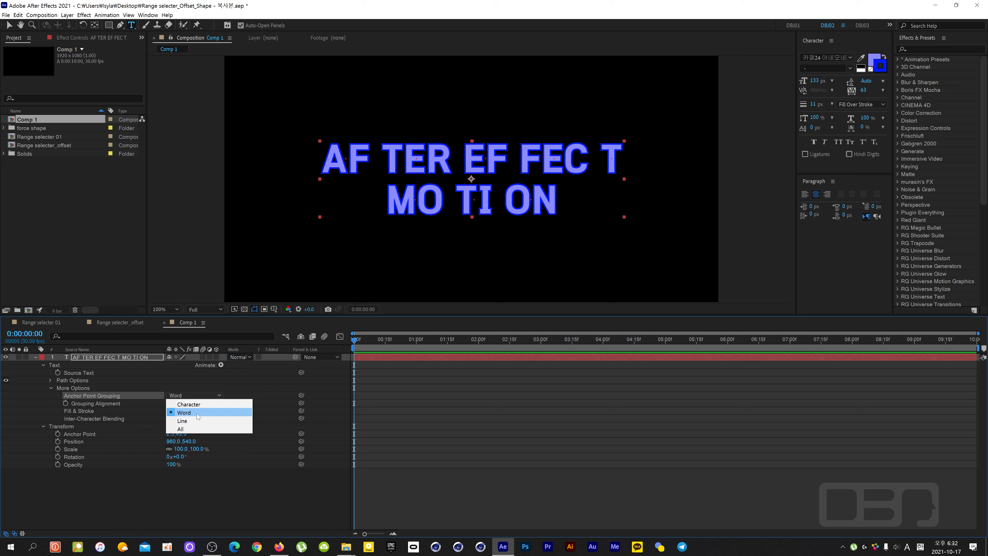
click(197, 412)
click(194, 395)
click(206, 412)
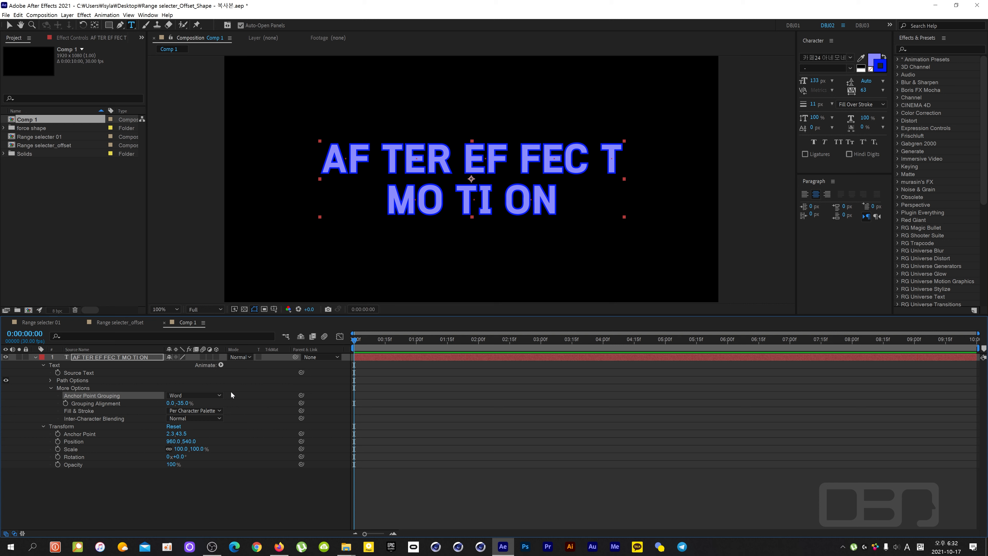
click(212, 395)
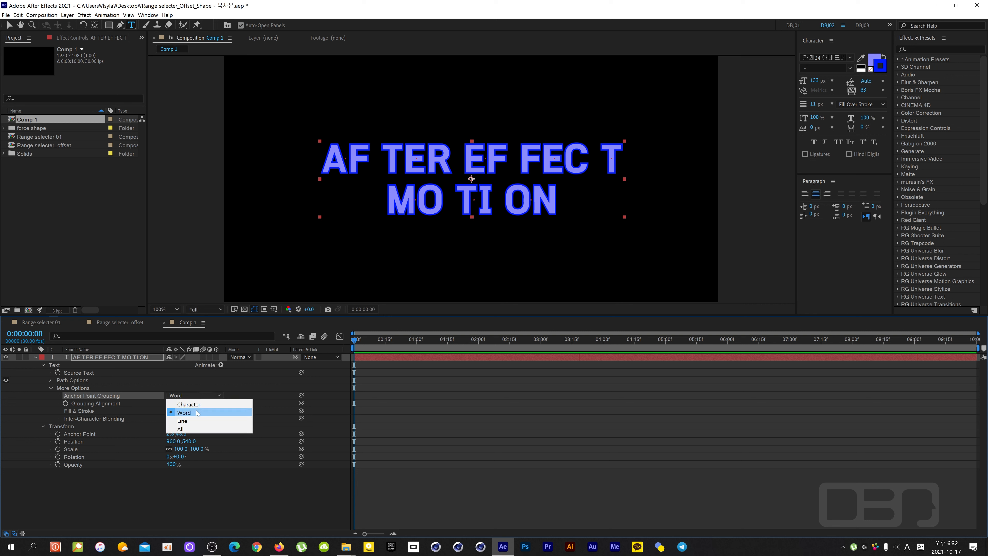
click(186, 407)
mouse_move(186, 406)
mouse_down()
mouse_move(155, 402)
mouse_move(175, 396)
mouse_up()
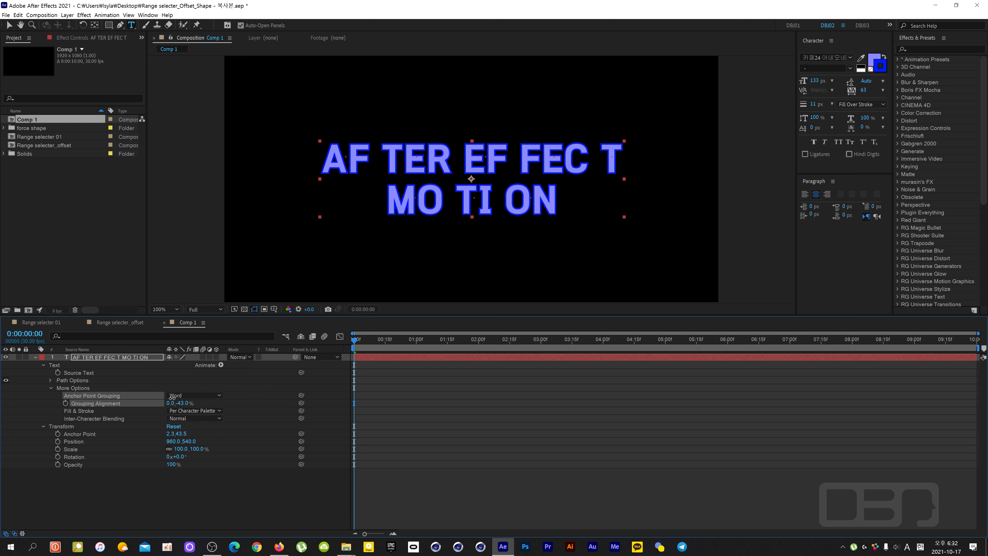
Switch the Anchor Point Grouping to Line and set the vertical Grouping Alignment to -36 %.
click(175, 395)
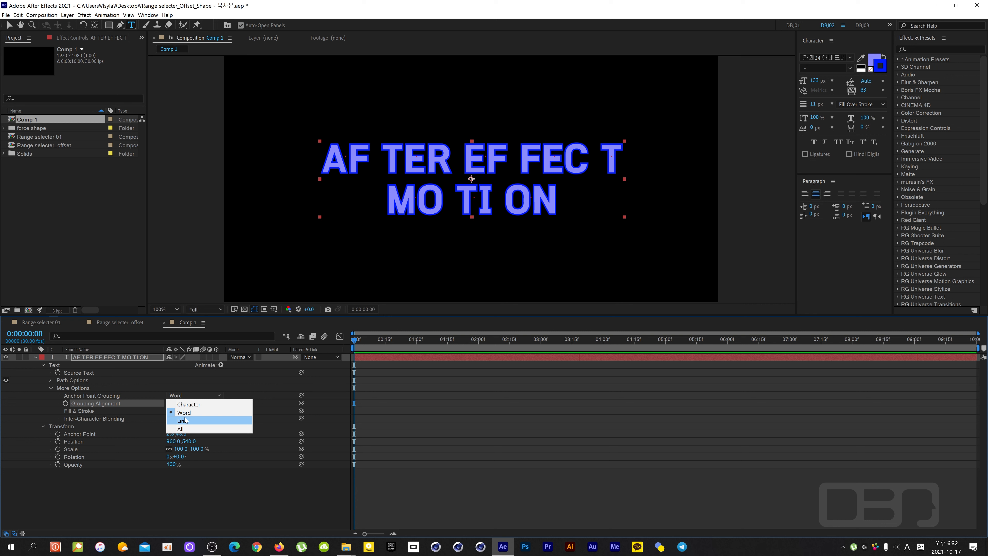
click(185, 419)
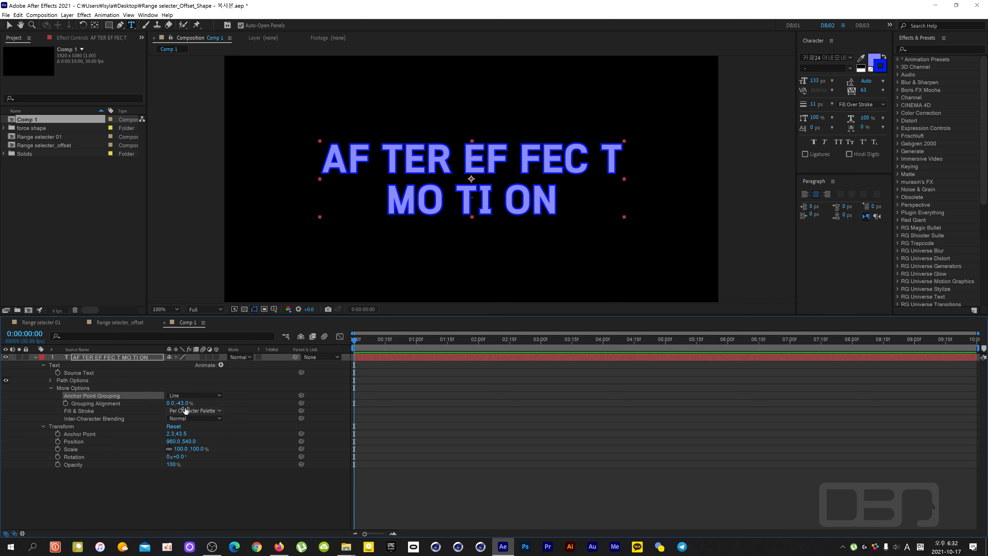
mouse_move(198, 403)
mouse_down()
mouse_move(172, 403)
mouse_move(192, 405)
mouse_move(182, 403)
mouse_up()
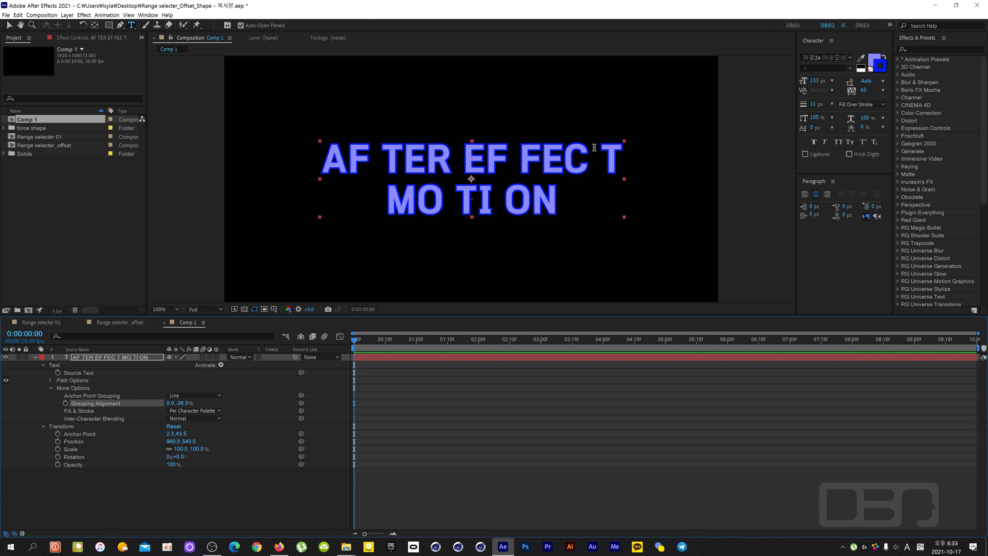
Turn off Layer Controls in the composition's view options, and set the text layer's vertical Grouping Alignment to -23 %.
click(132, 358)
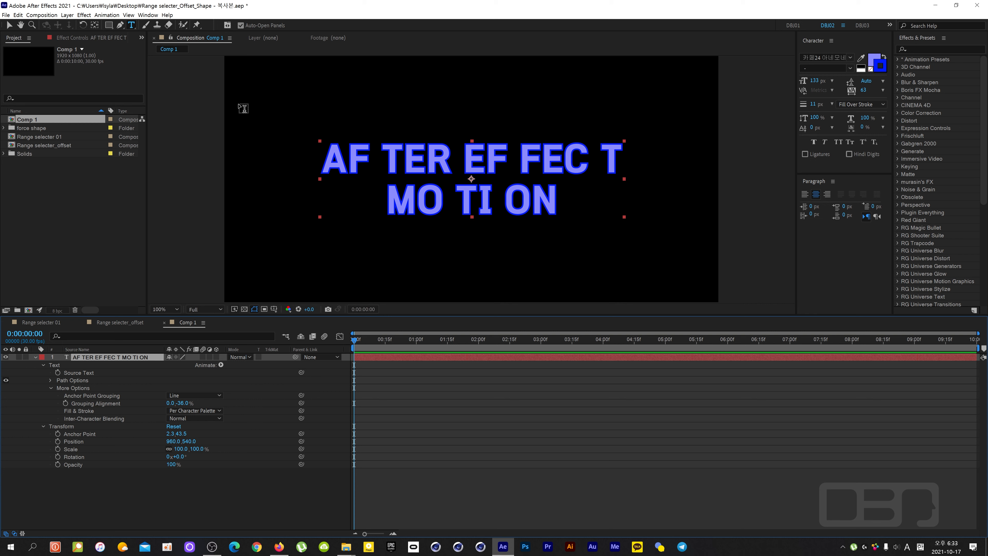
click(229, 39)
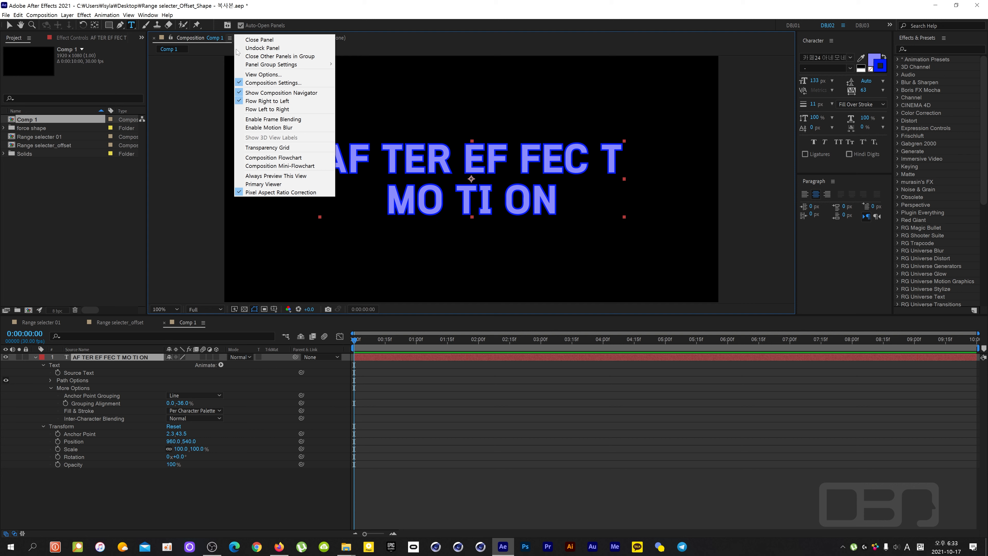
click(246, 73)
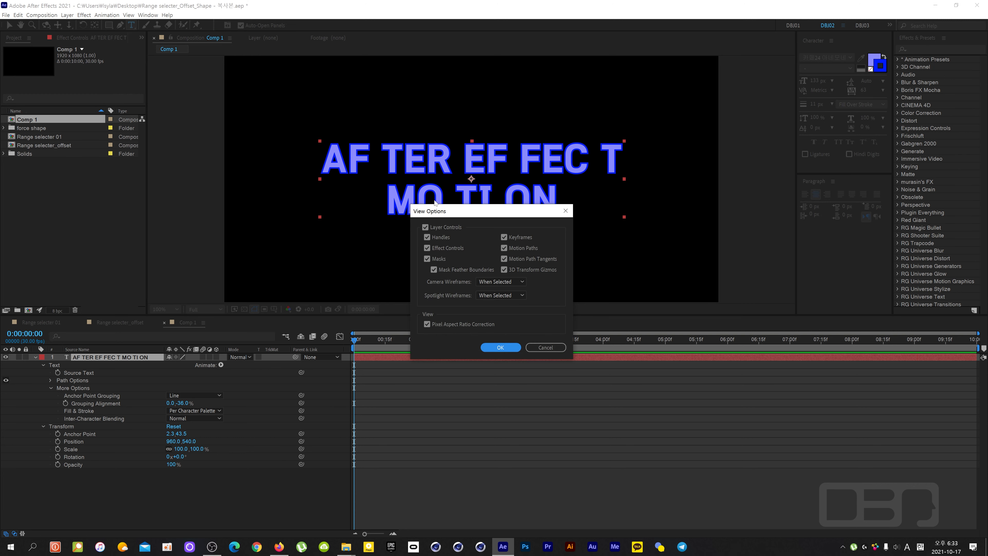
drag(426, 215, 400, 207)
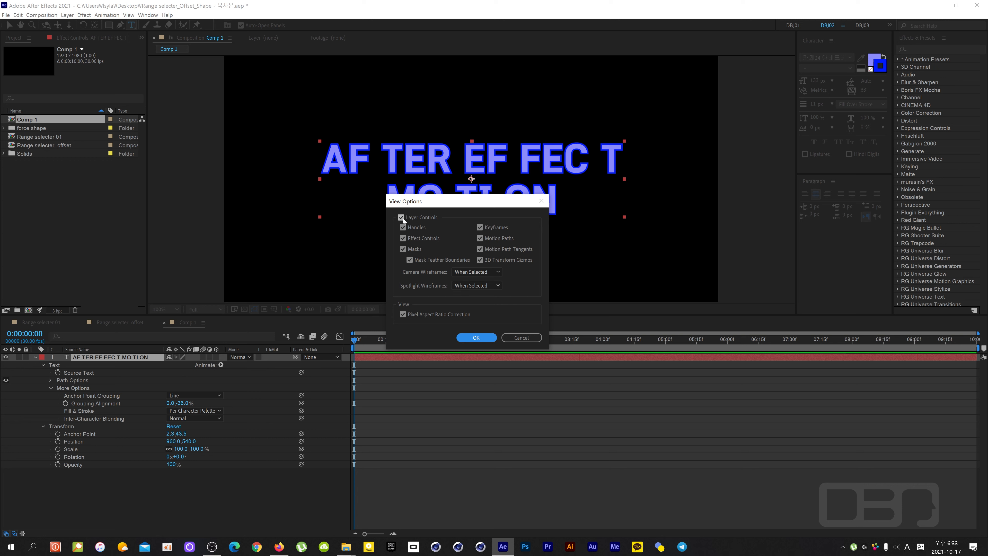
click(402, 218)
click(476, 337)
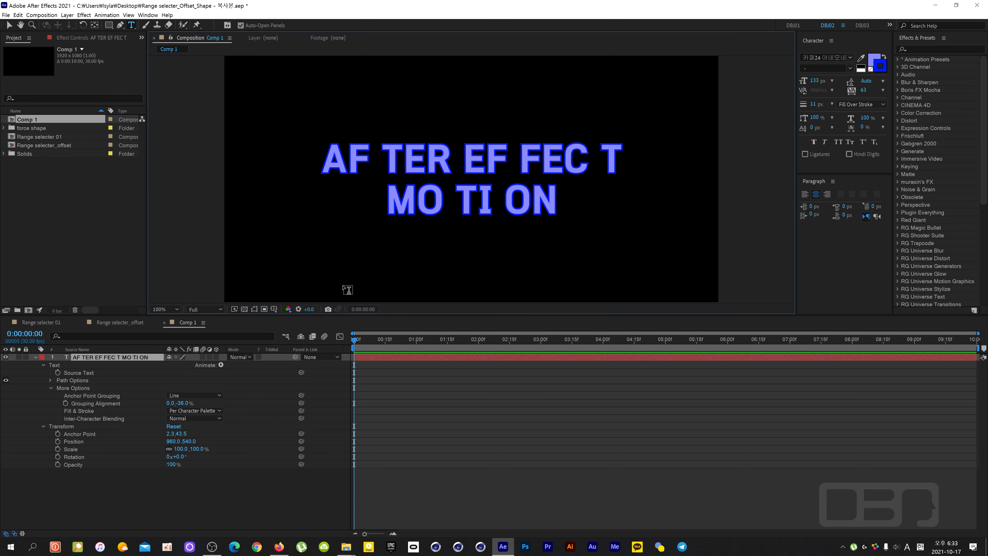
drag(185, 403, 191, 401)
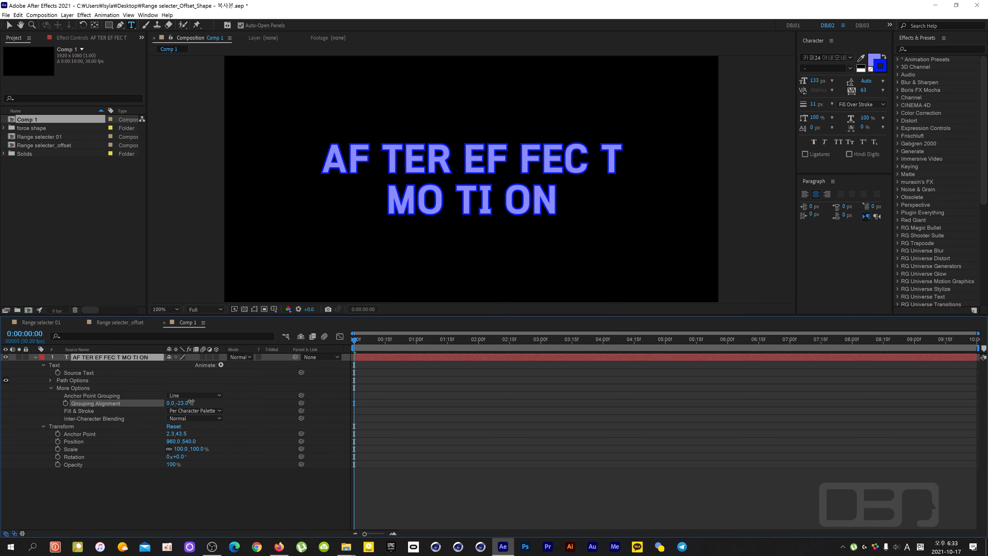
Turn Layer Controls back on in the composition's view options, and set the vertical Grouping Alignment to -7 %.
click(148, 363)
click(230, 38)
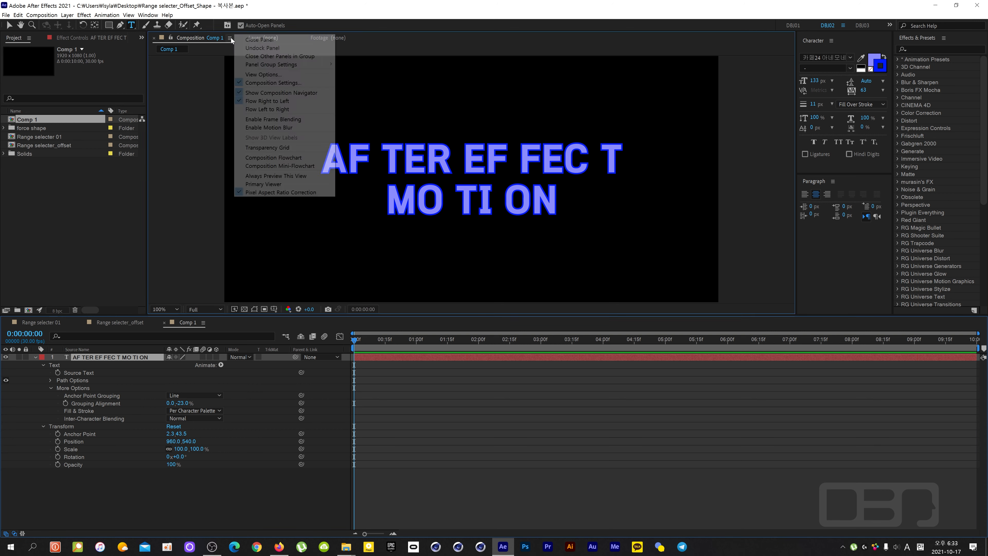
click(256, 74)
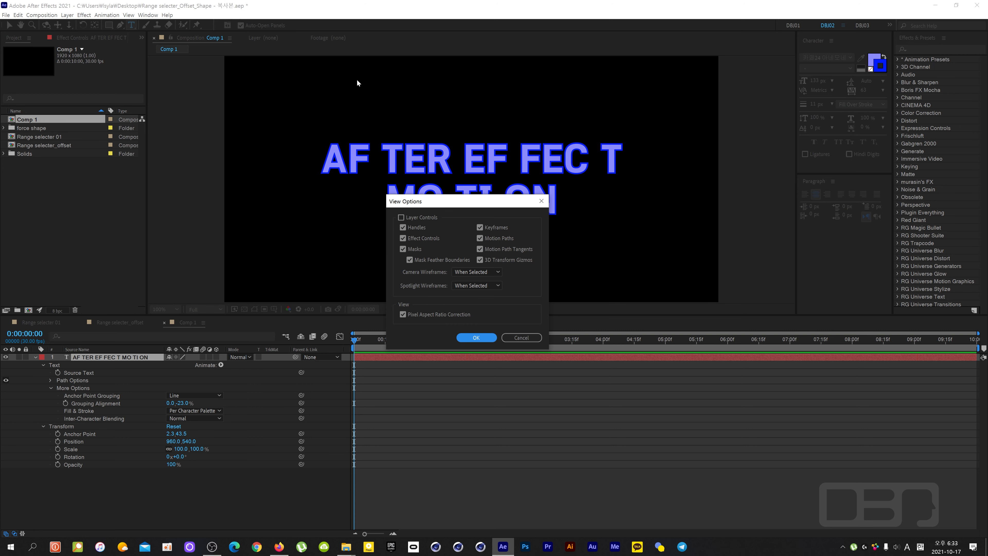
click(401, 218)
click(476, 337)
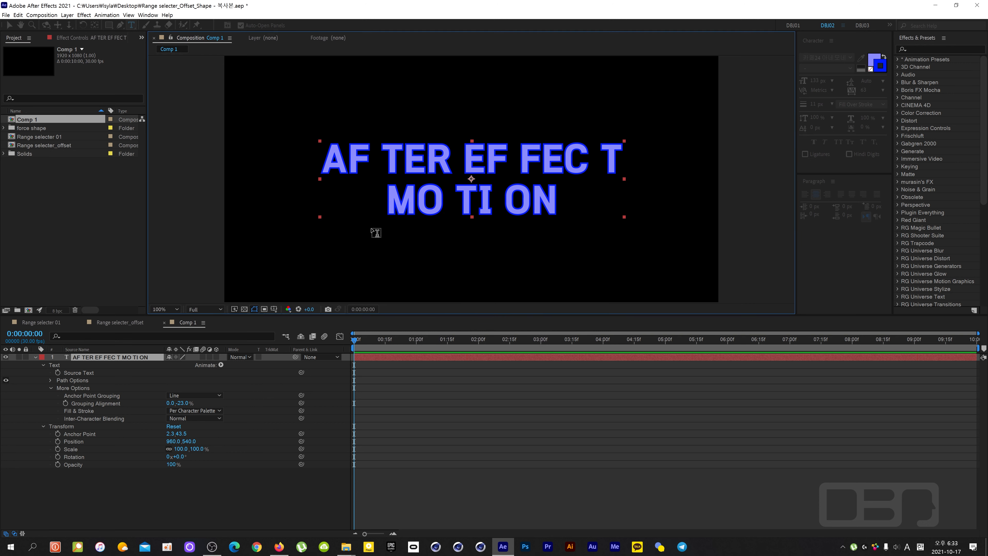
drag(185, 403, 187, 403)
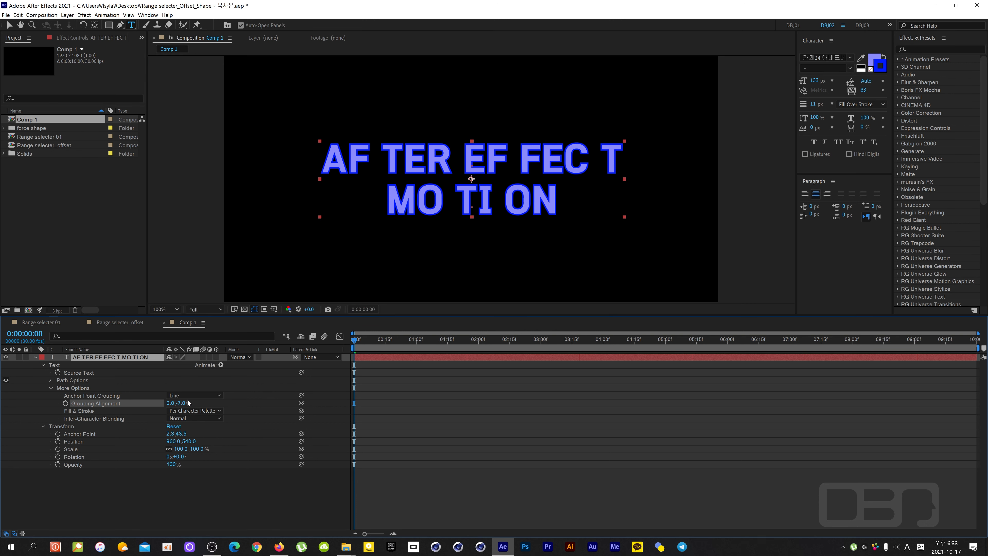
Check the Layer Controls view option, toggle the controls off and on, and set the vertical Grouping Alignment to -28 %.
click(229, 37)
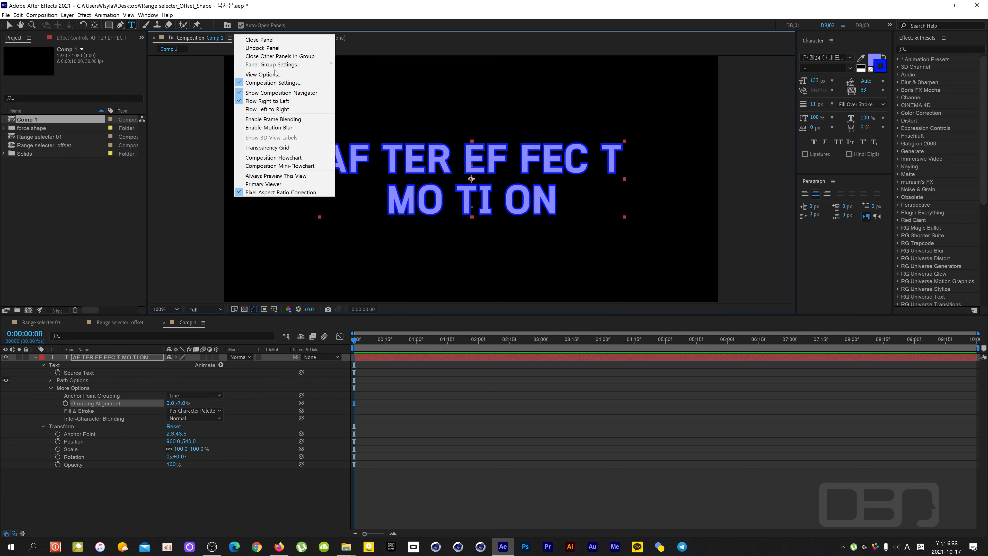
click(263, 74)
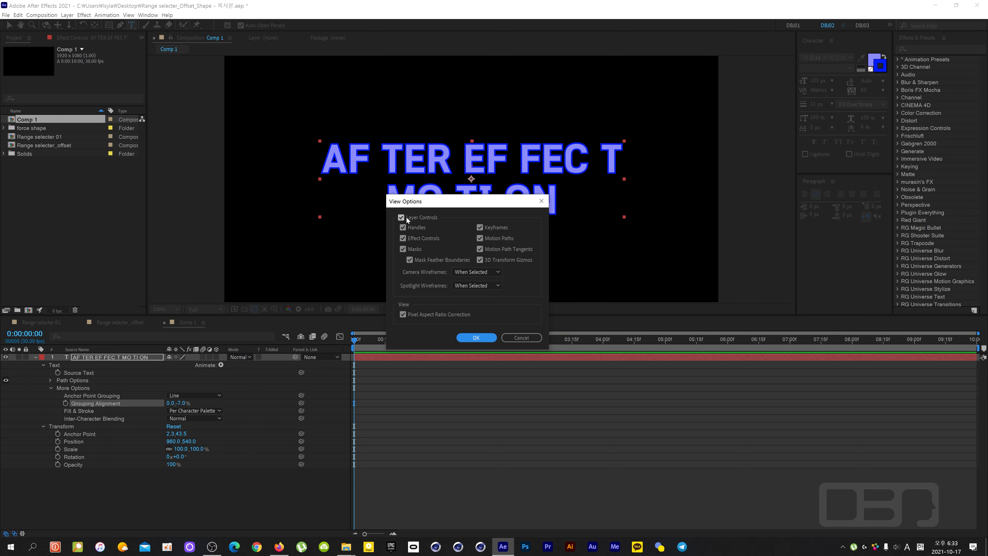
click(487, 339)
click(133, 357)
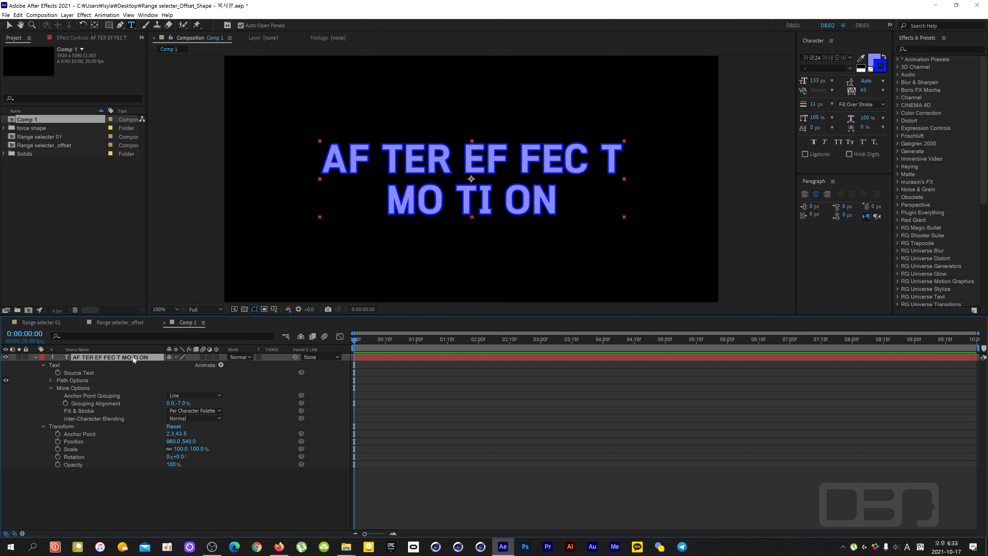
key(ctrl+shift+h)
key(ctrl+shift+h)
drag(178, 403, 175, 405)
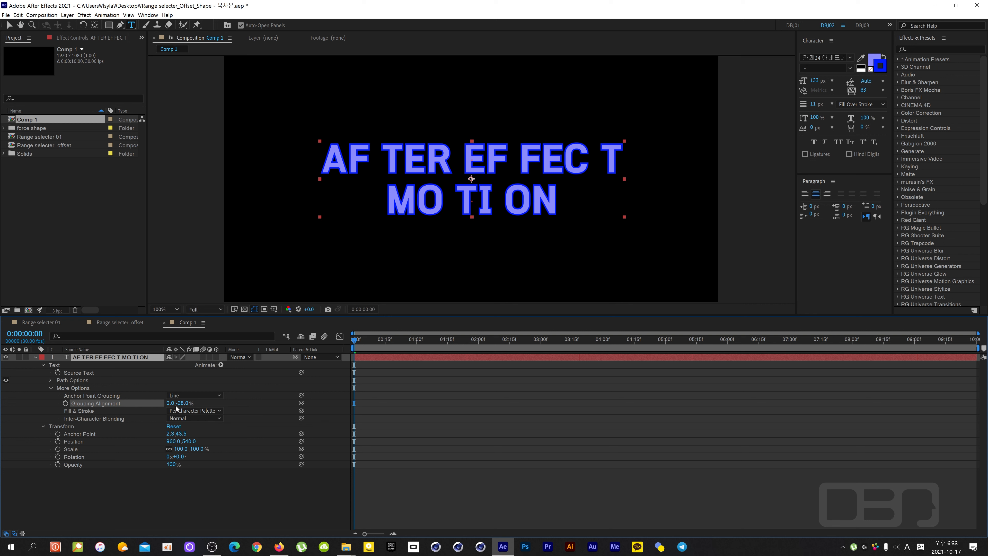
Switch the Anchor Point Grouping to All and try a vertical Grouping Alignment of -38 %.
click(187, 396)
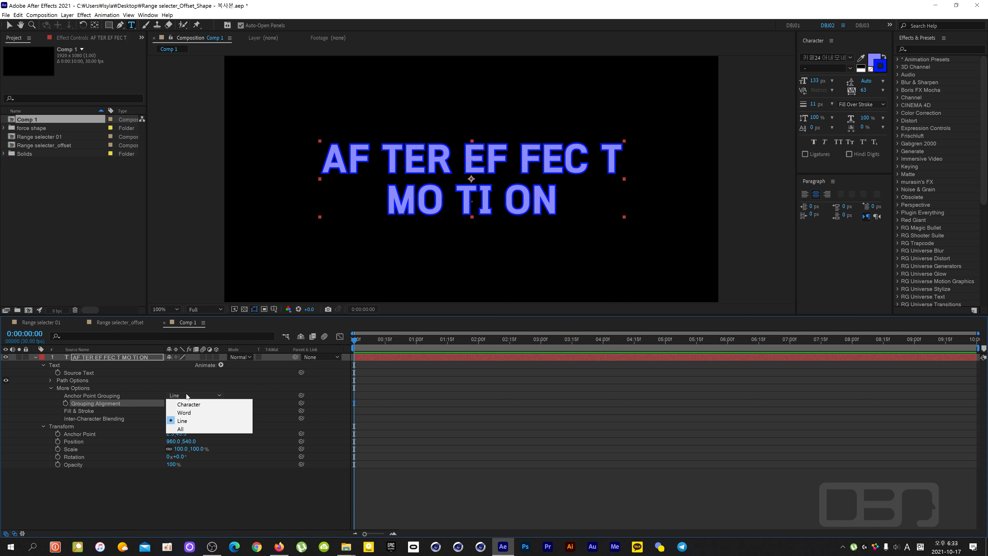
click(189, 427)
drag(184, 404, 177, 403)
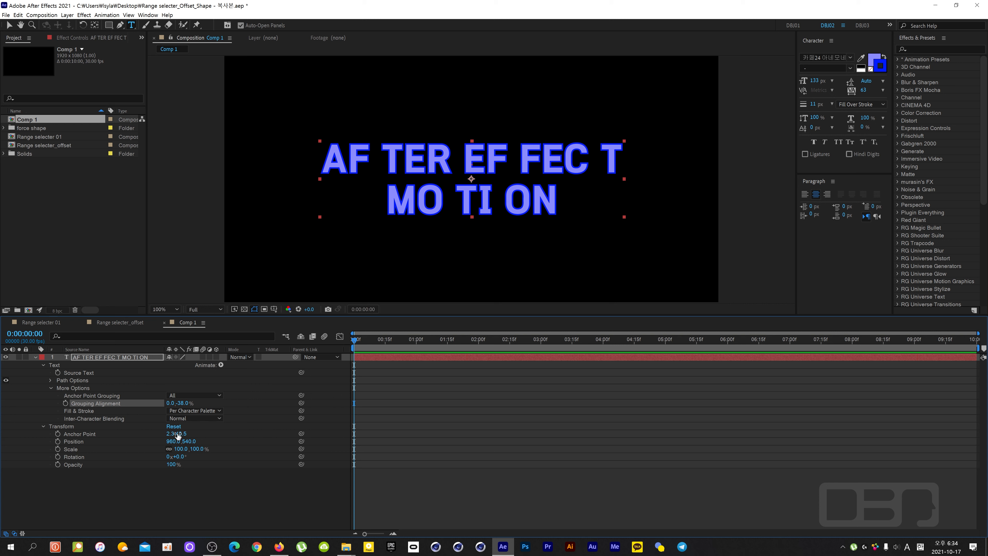
drag(184, 403, 183, 406)
Set the Anchor Point Grouping back to Character and the vertical Grouping Alignment to 0 %.
click(194, 395)
click(218, 401)
click(182, 403)
text(0)
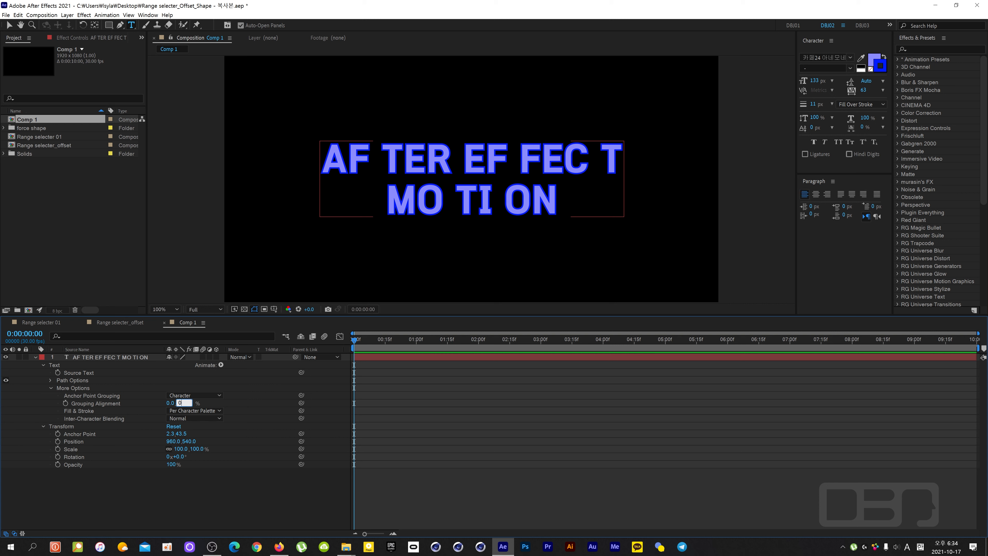
key(Return)
Remove all the spaces from the first text line so it reads "AFTEREFFECT".
click(96, 362)
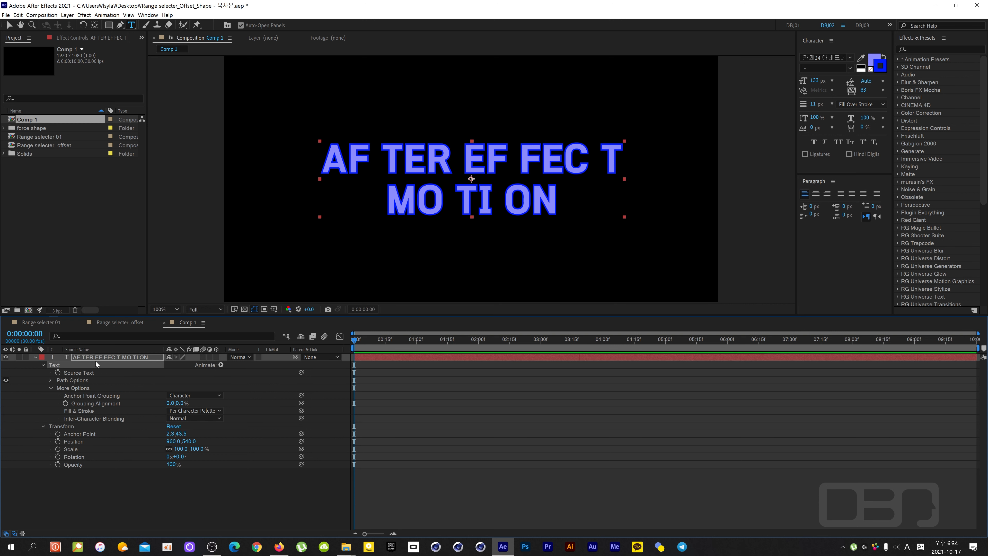
click(122, 357)
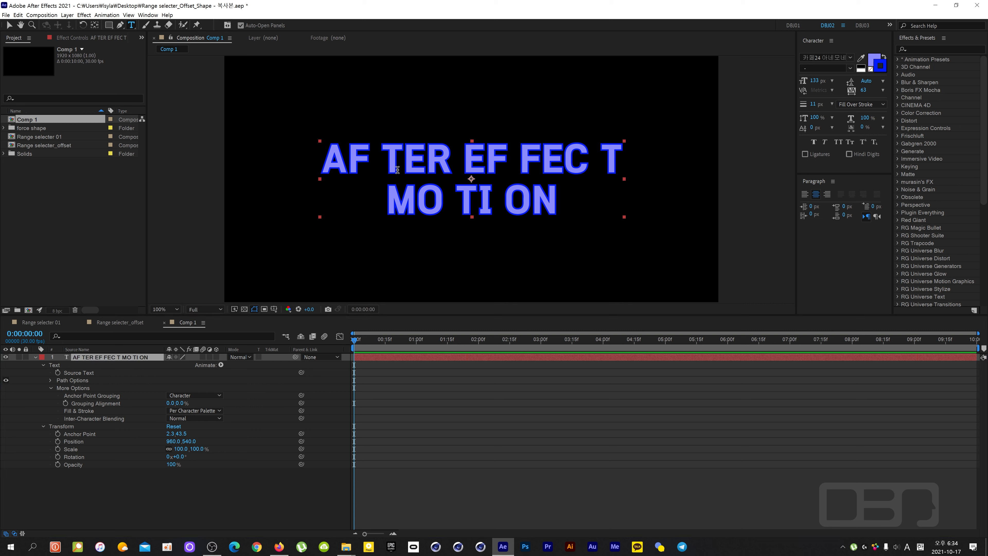
click(383, 150)
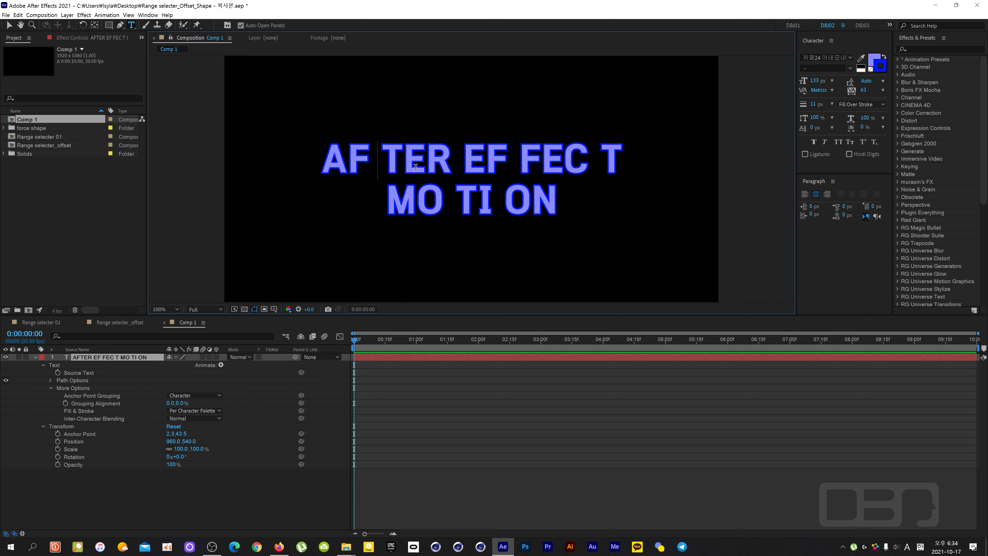
key(BackSpace)
key(Right)
key(Right)
key(Right)
key(Right)
key(BackSpace)
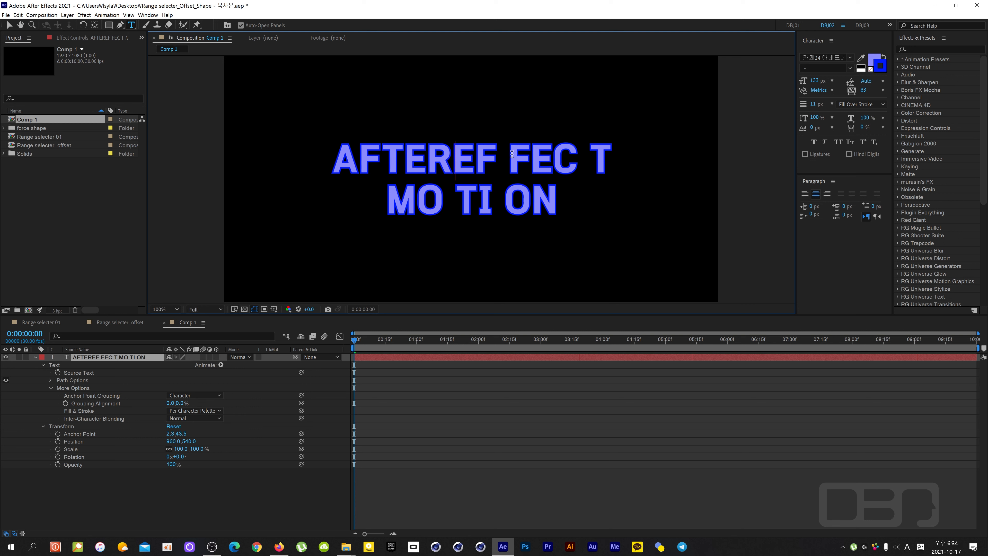
click(512, 156)
key(BackSpace)
click(582, 152)
key(BackSpace)
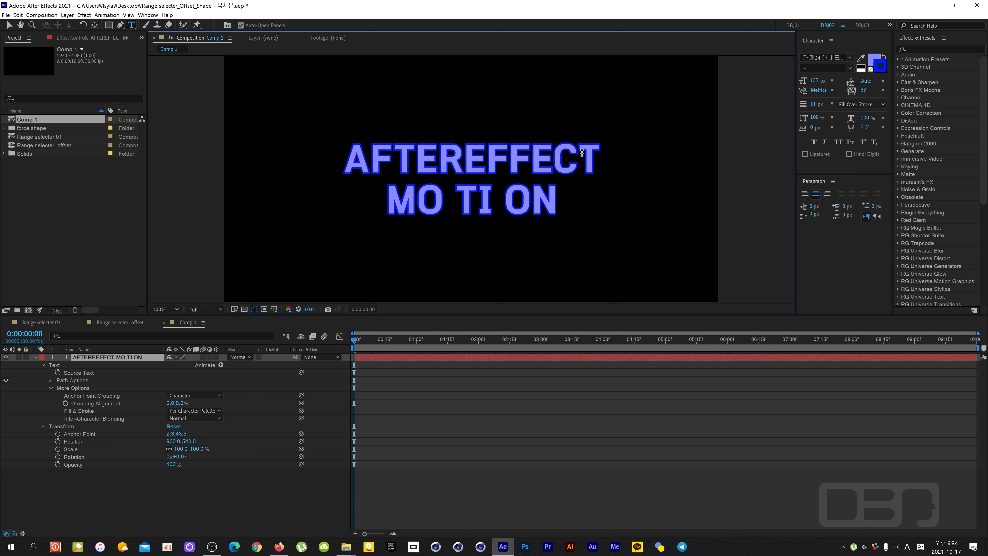
click(91, 391)
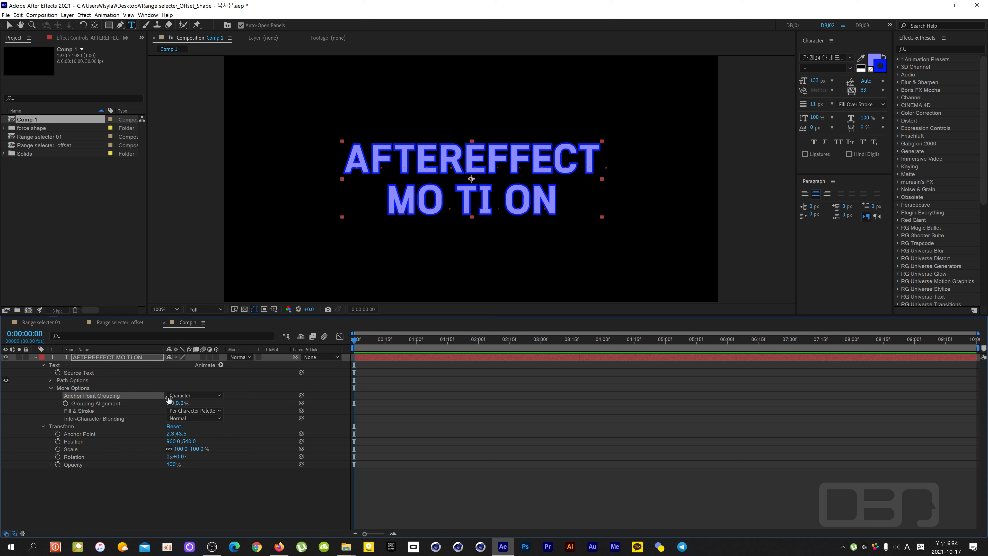
click(190, 396)
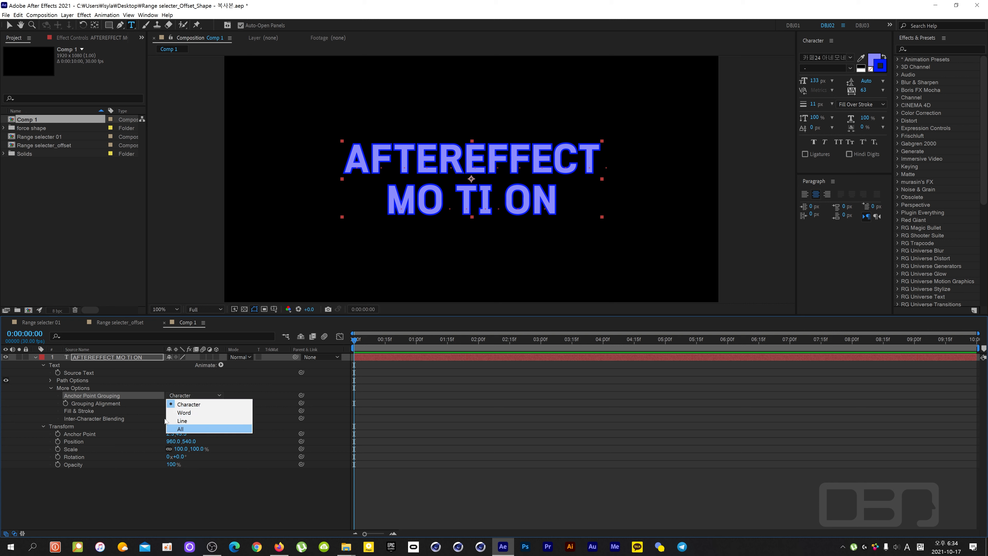
click(162, 387)
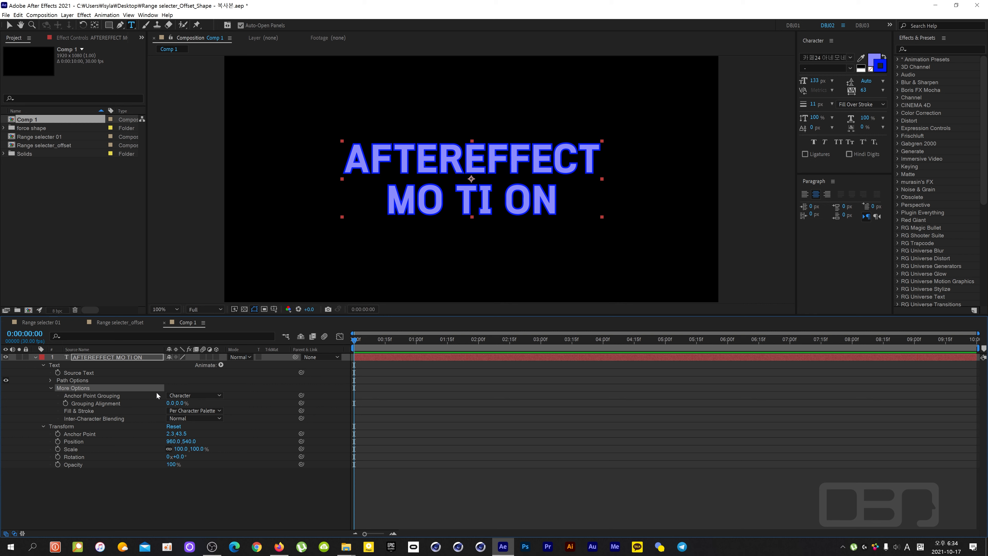
click(91, 411)
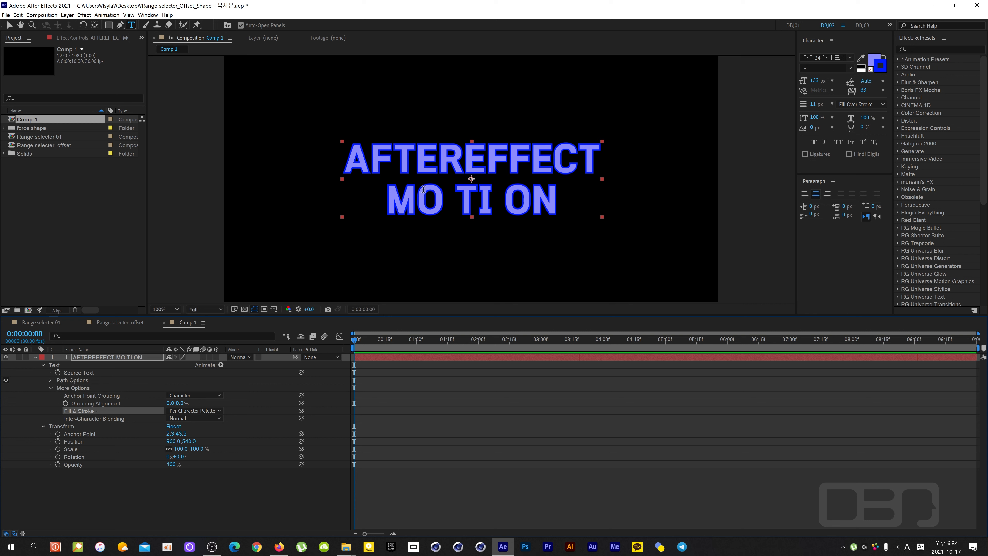
Remove both spaces from the second text line so it reads "MOTION".
click(457, 198)
key(BackSpace)
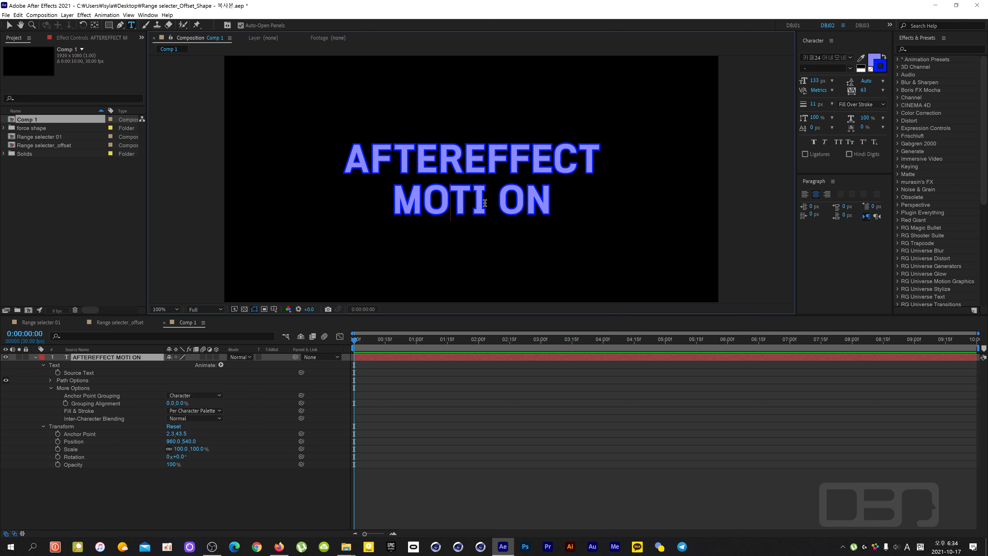
key(Right)
key(Right)
key(Delete)
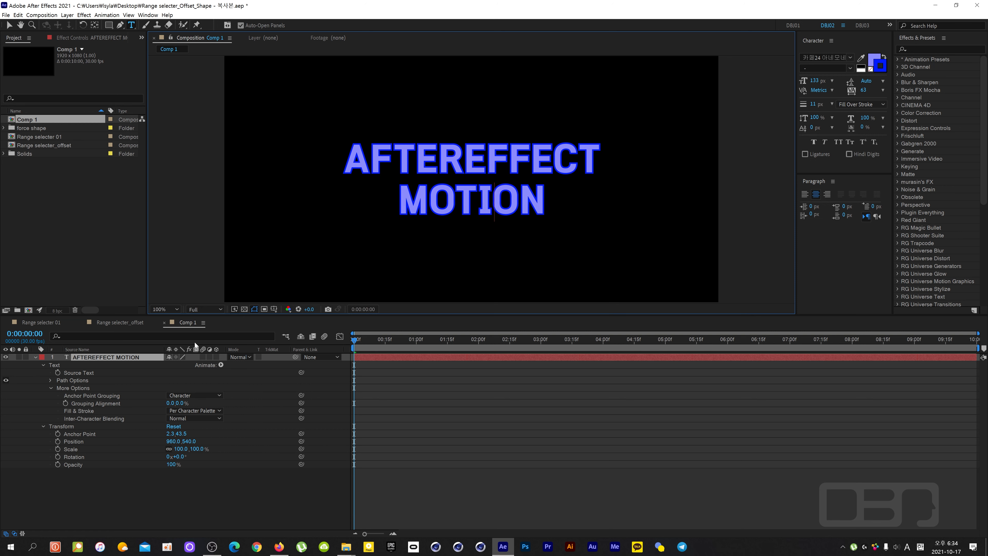
Select the AFTEREFFECT MOTION text layer, keep Fill & Stroke at Per Character Palette and tighten its tracking to -170.
click(128, 356)
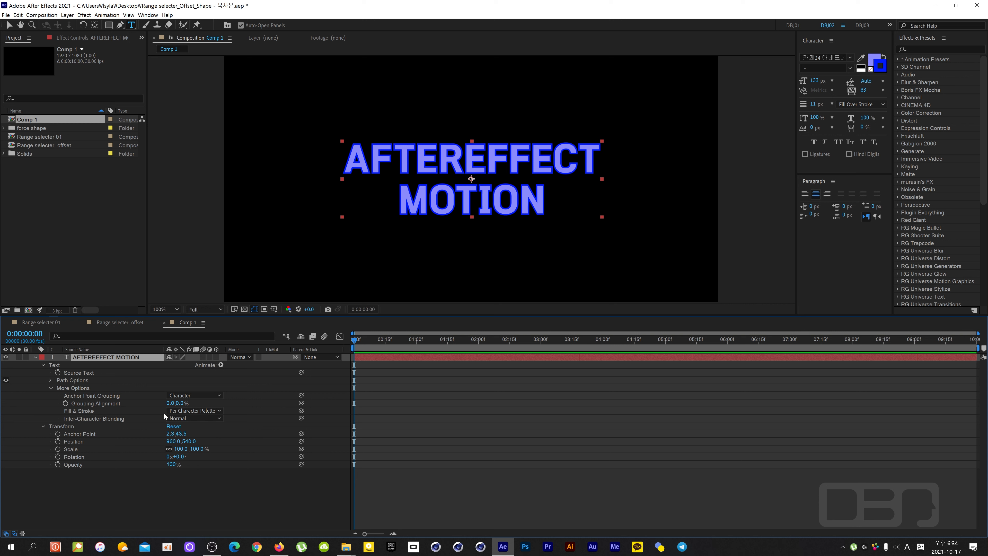
click(193, 411)
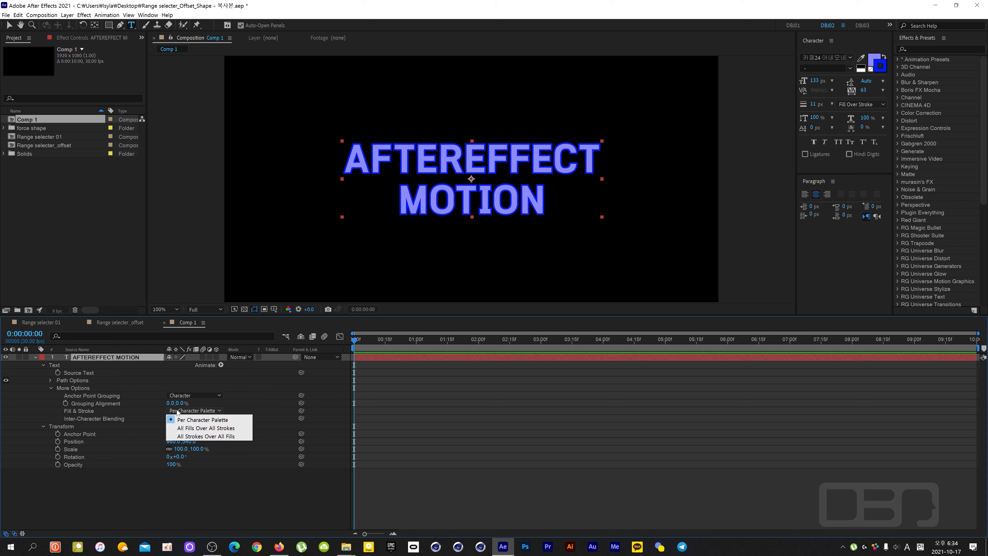
click(186, 420)
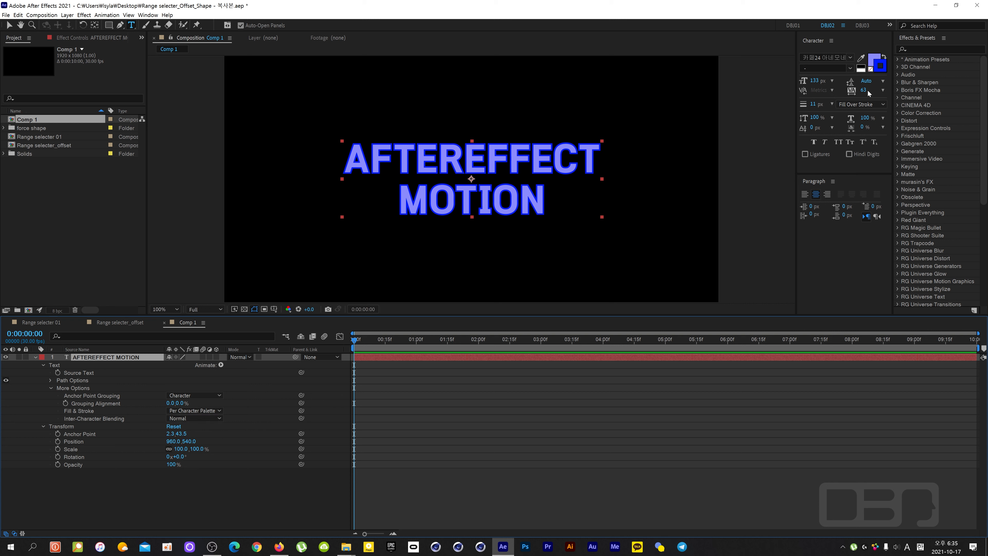
drag(864, 90, 765, 97)
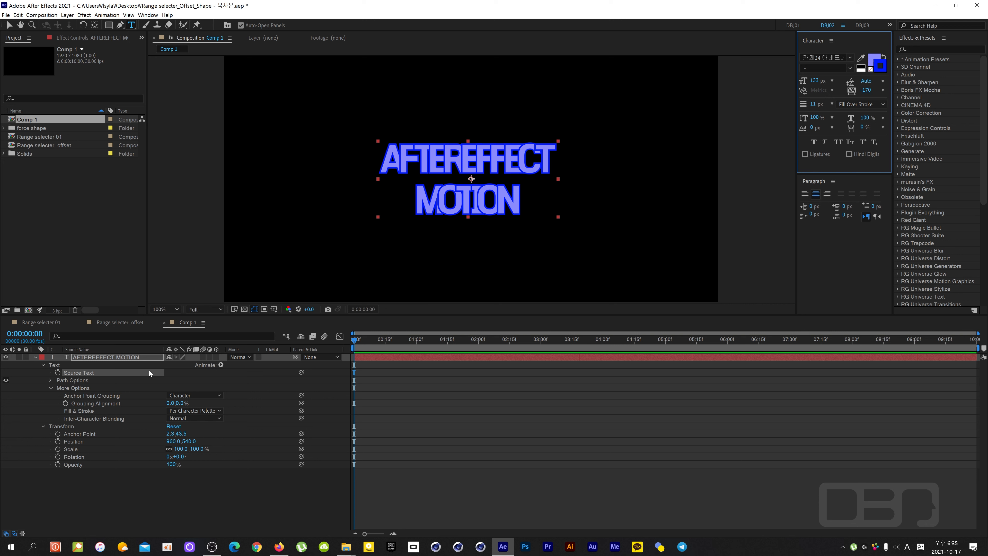
Examine the text layer's Fill & Stroke choices and the matching fill and stroke order choices in the character settings.
click(90, 411)
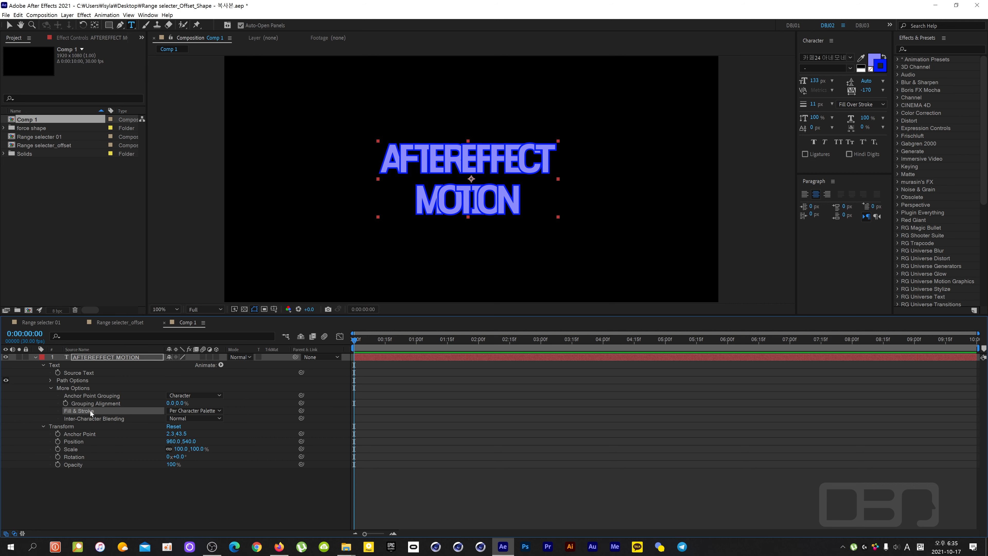
click(172, 411)
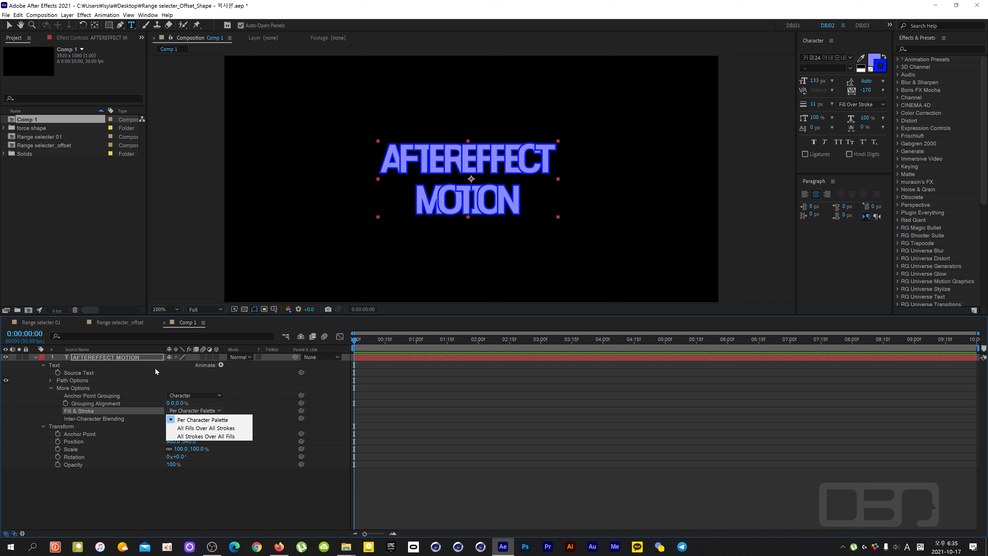
click(138, 358)
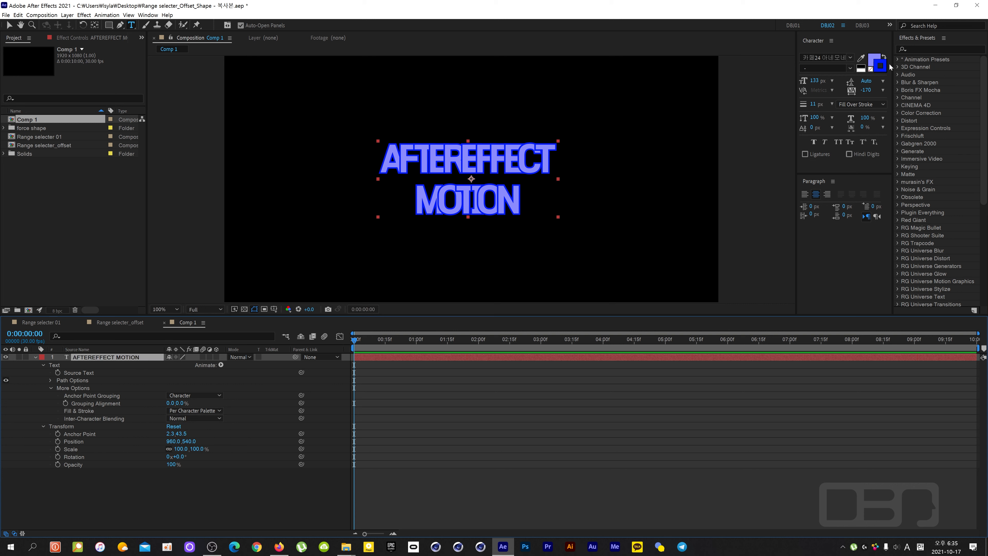
click(881, 105)
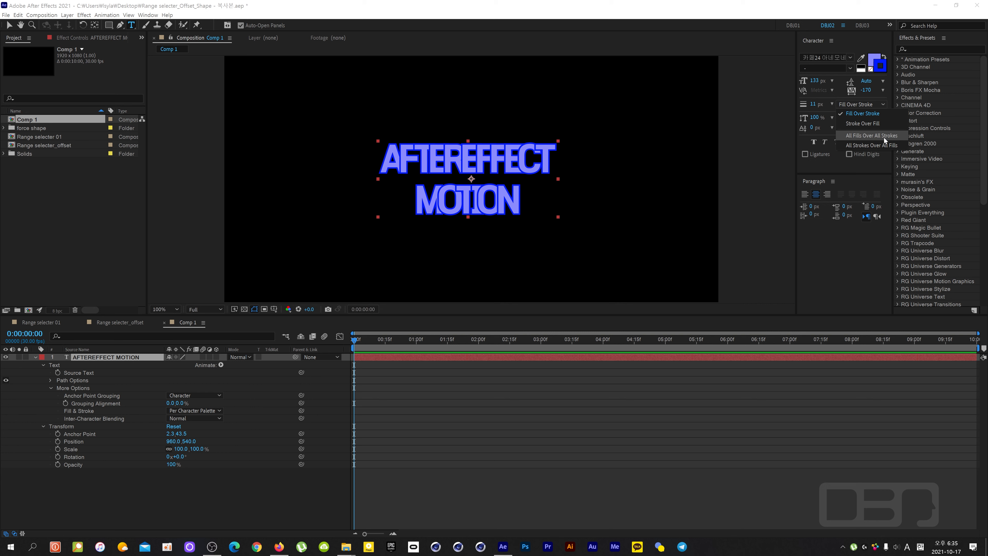
click(134, 358)
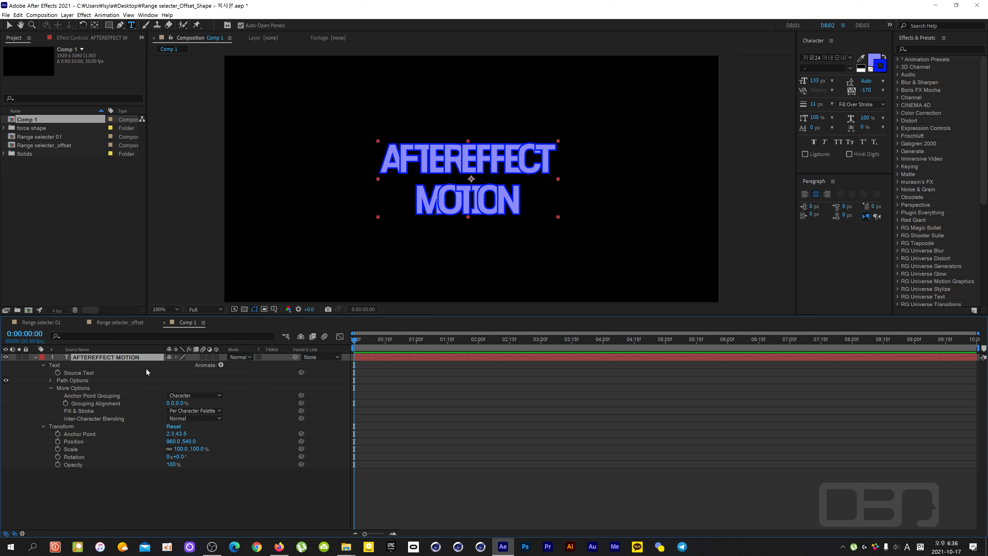
Compare Fill & Stroke set to All Fills Over All Strokes and All Strokes Over All Fills, and return it to Per Character Palette.
click(198, 412)
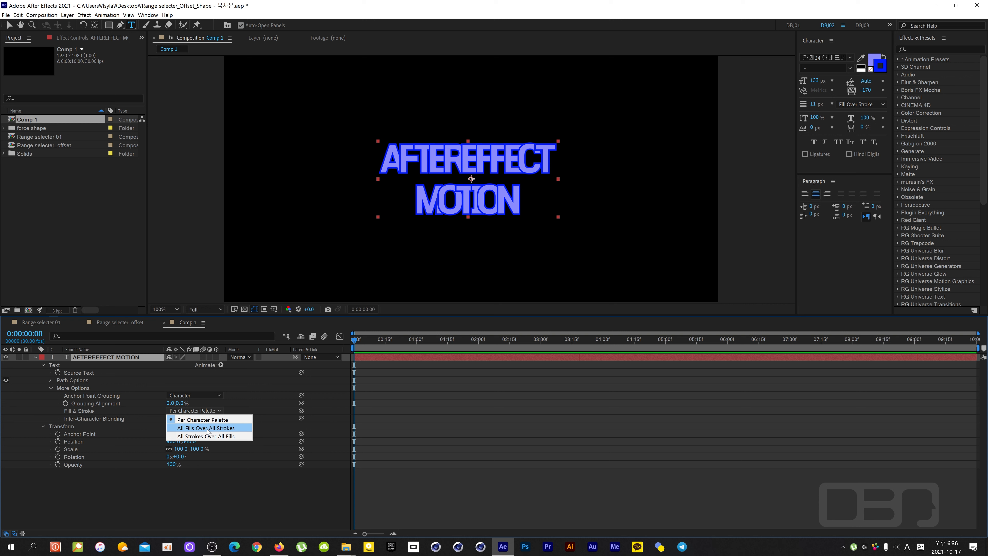
click(206, 428)
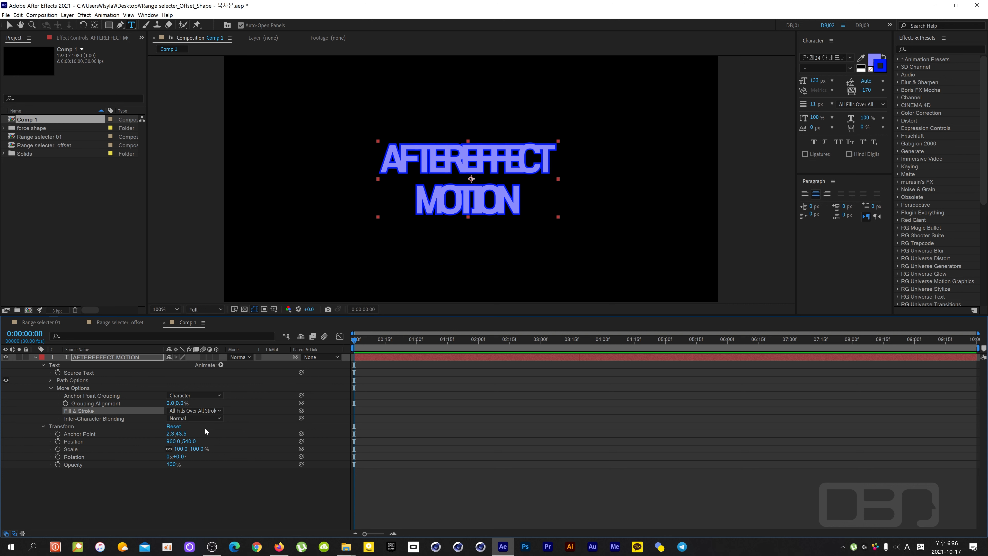
click(206, 411)
click(209, 438)
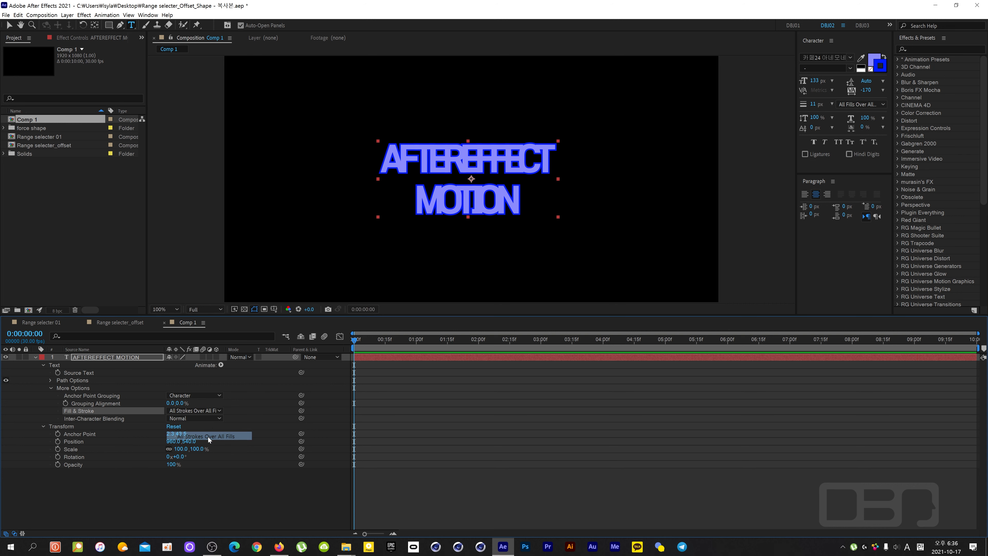
click(206, 411)
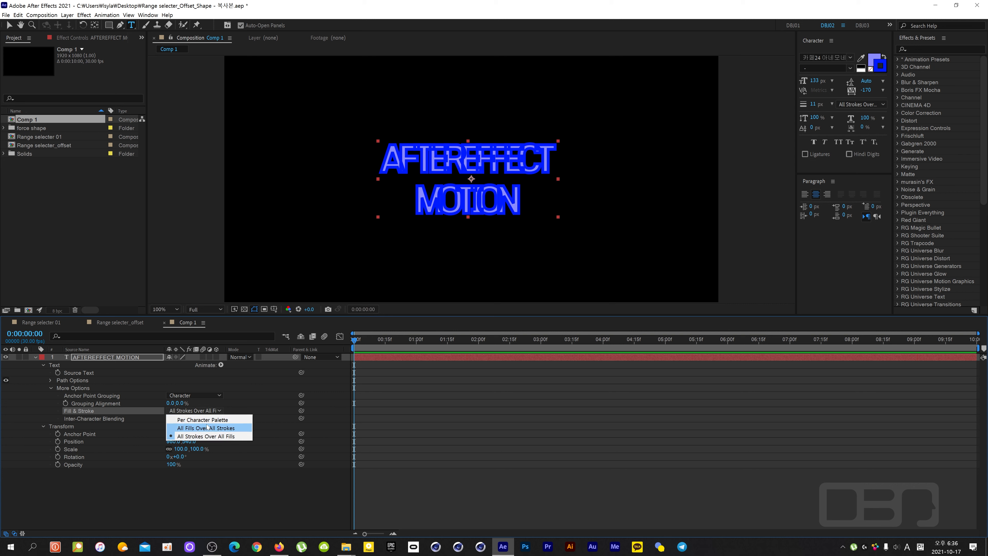
click(215, 420)
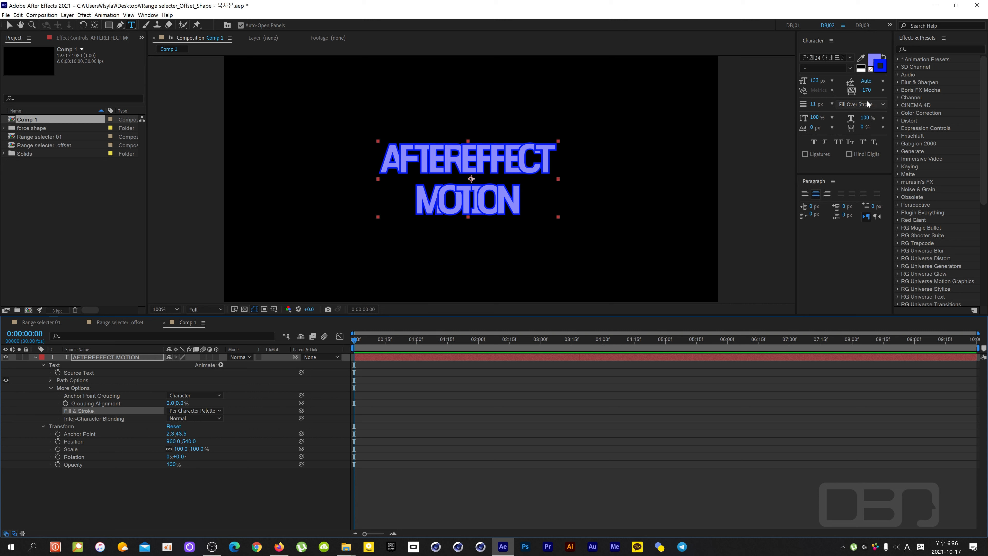
Try a tracking of -76 on the text and undo it, leaving Fill & Stroke at Per Character Palette.
drag(867, 90, 933, 101)
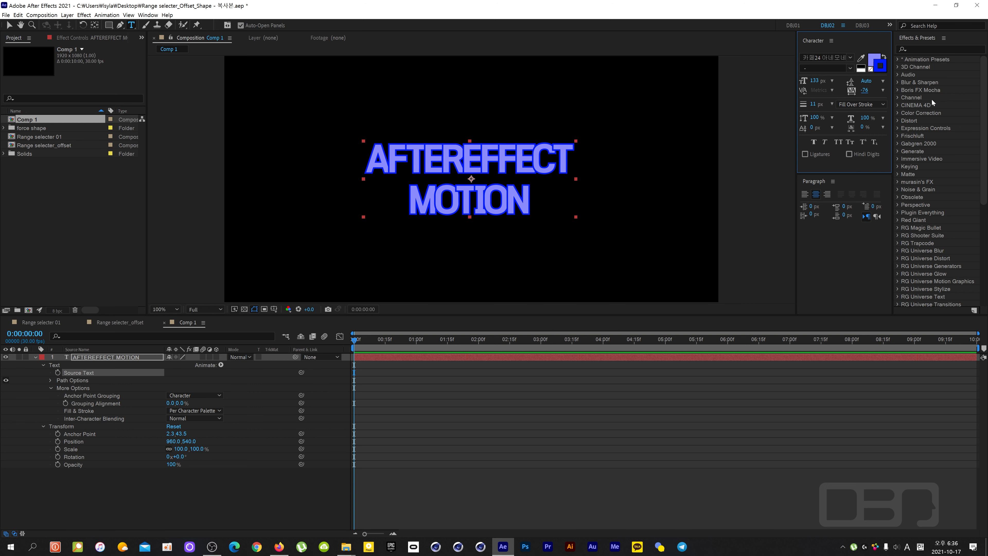
key(ctrl+z)
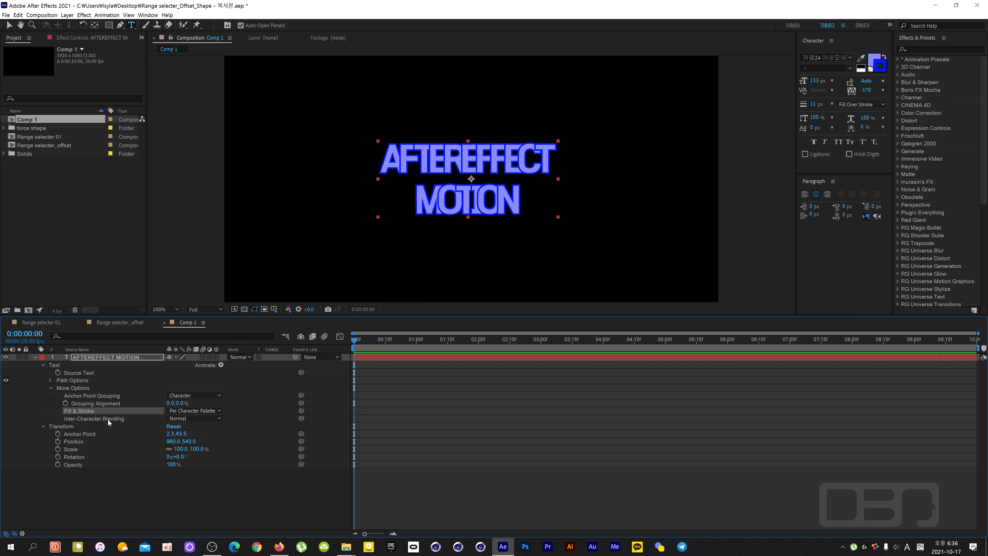
click(191, 411)
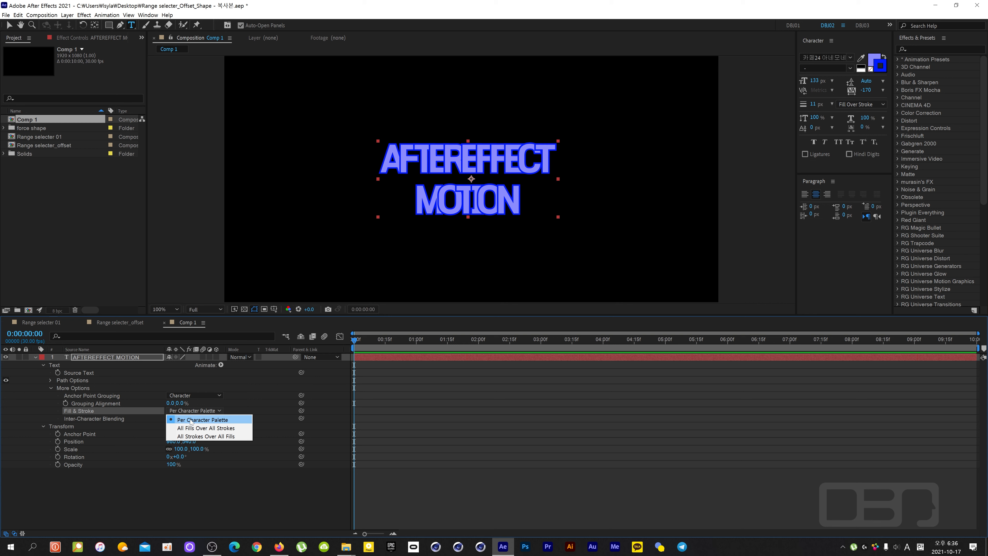
click(210, 402)
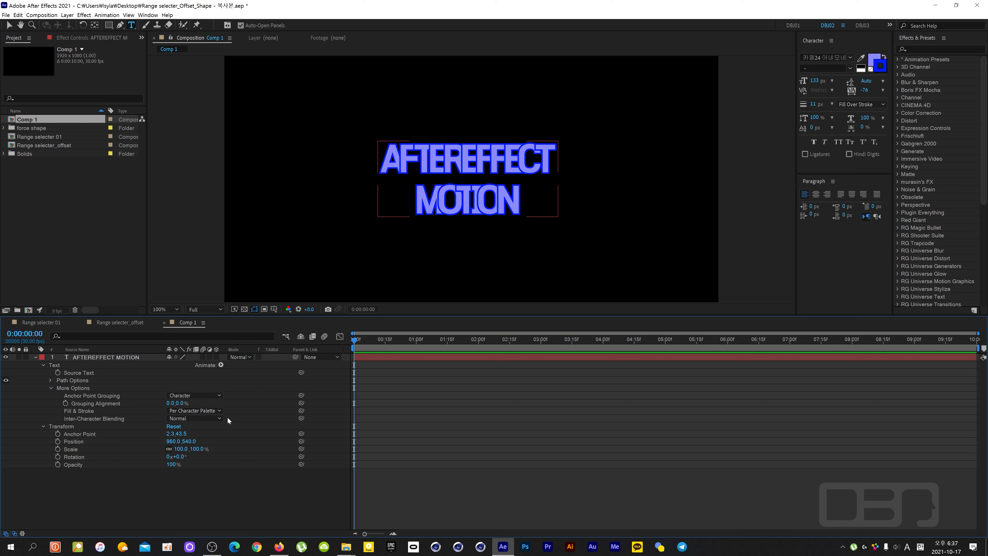
Try the Add mode for the text's Inter-Character Blending and inspect the overlapping letters at 200 %.
click(206, 419)
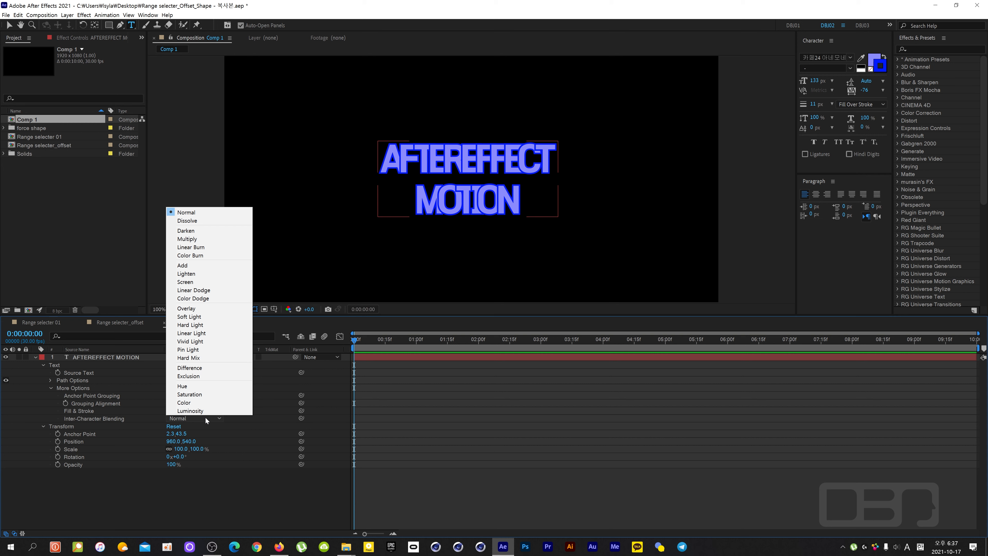
click(202, 268)
key(period)
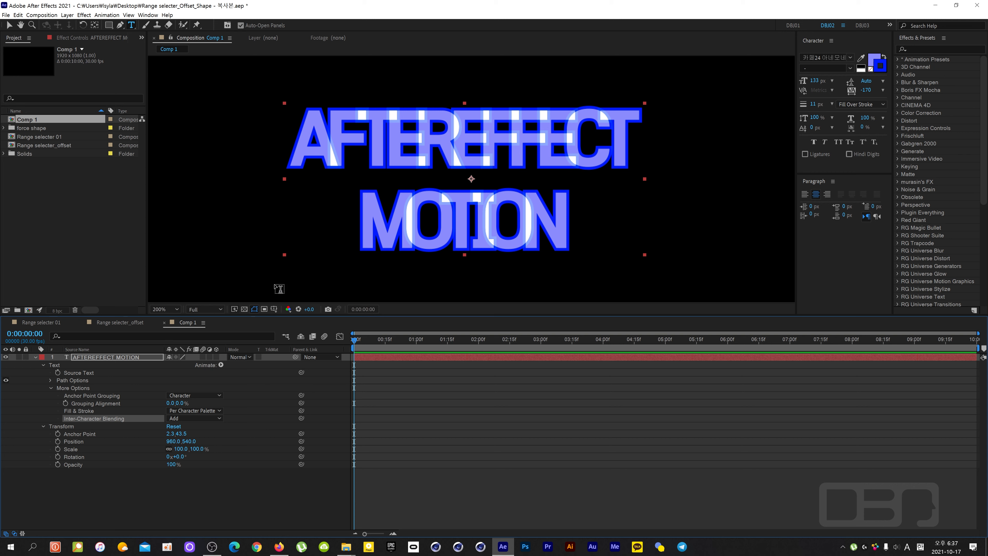
Try Screen and Multiply as the text's Inter-Character Blending modes.
click(210, 419)
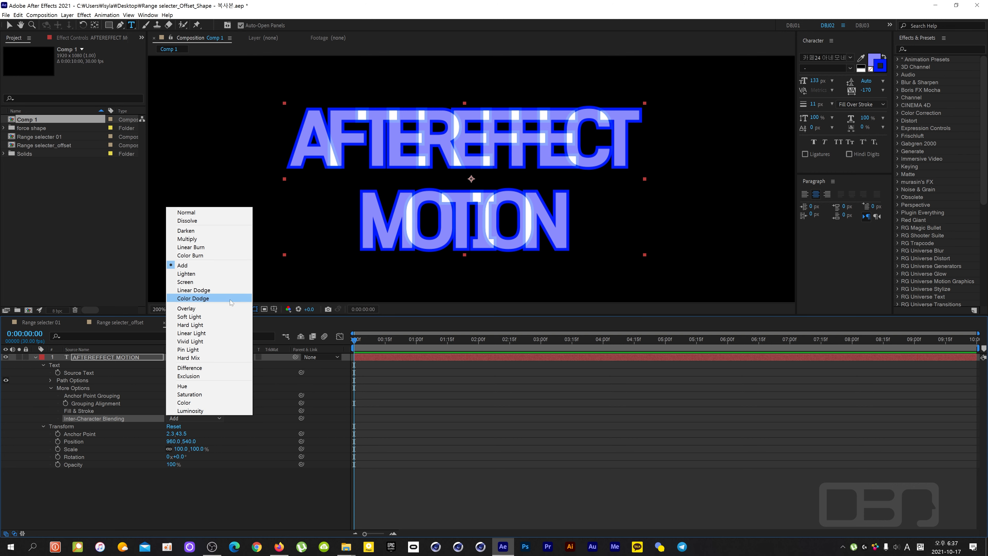
click(225, 281)
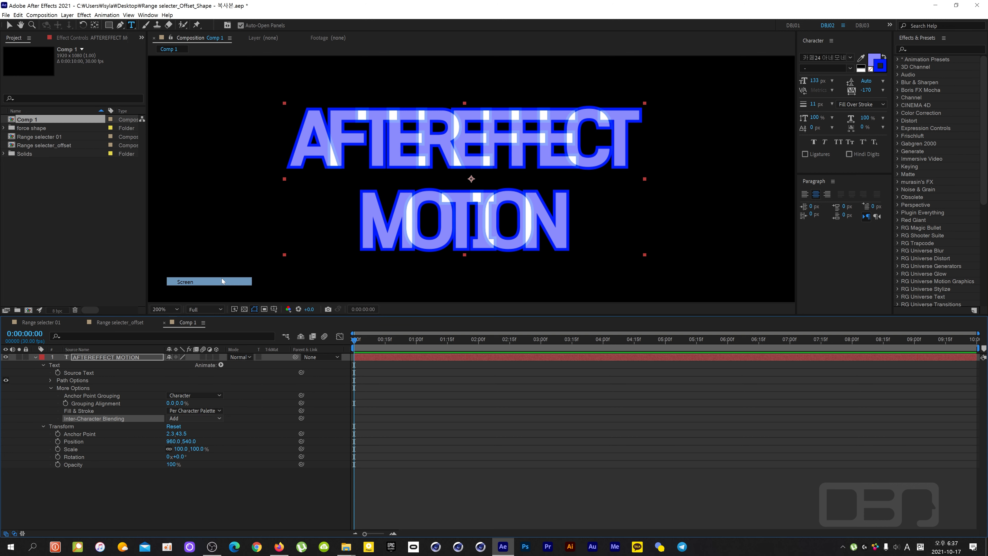
click(195, 420)
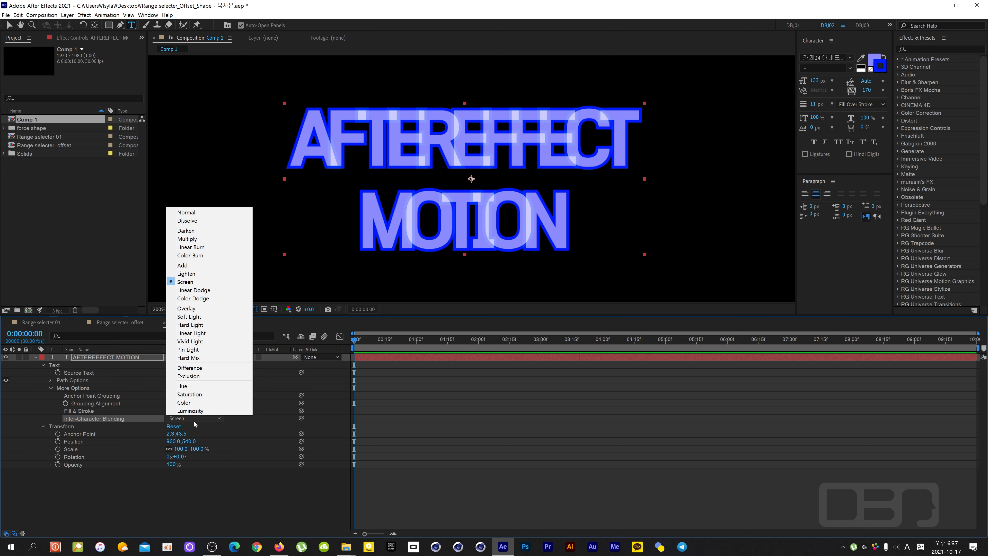
click(210, 239)
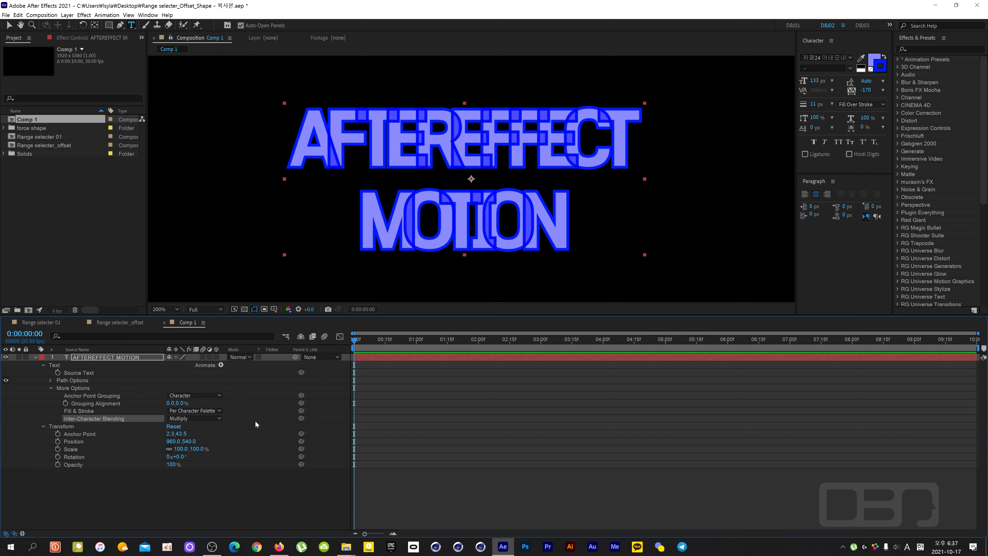
click(200, 422)
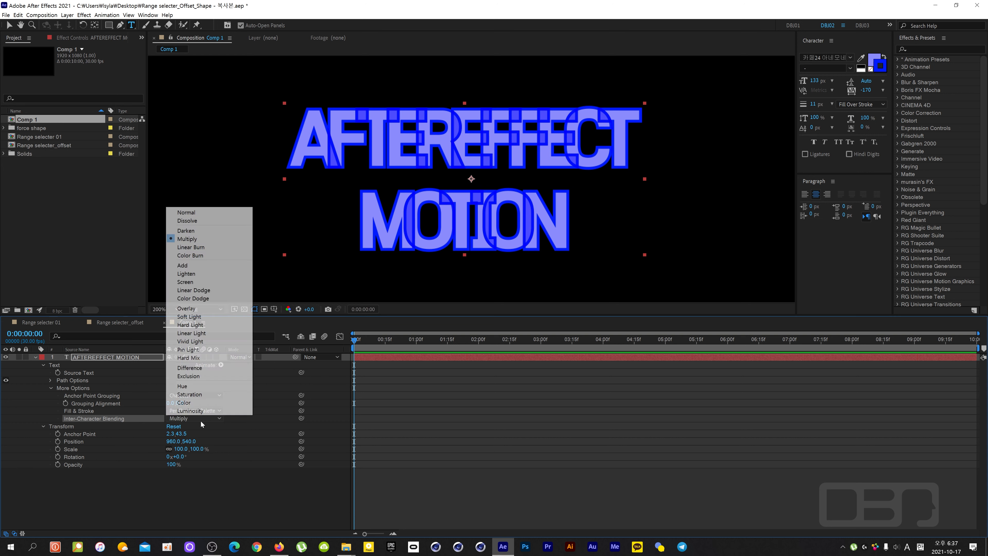
click(183, 419)
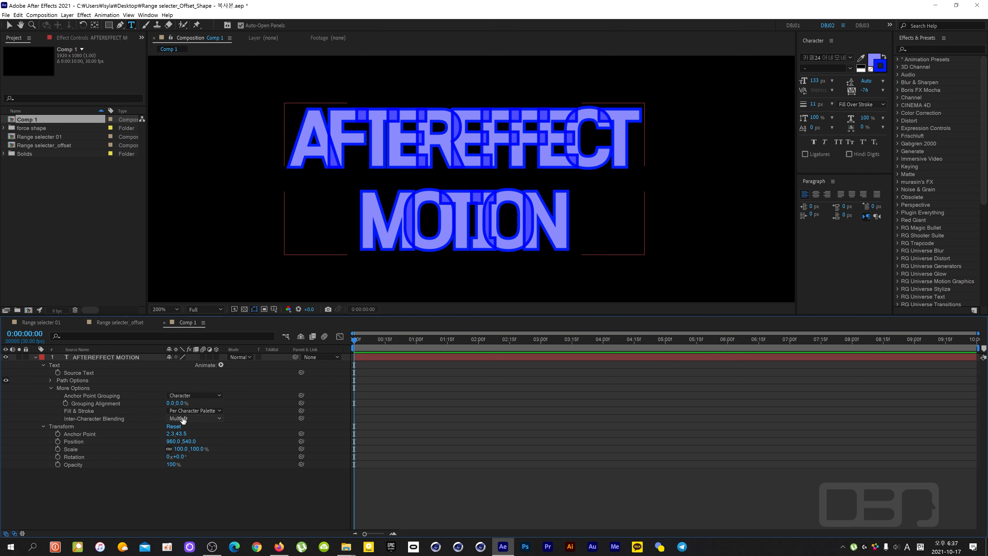
Try Fill & Stroke as All Fills Over All Strokes, switch it to All Strokes Over All Fills and inspect the overlaps up close.
click(201, 410)
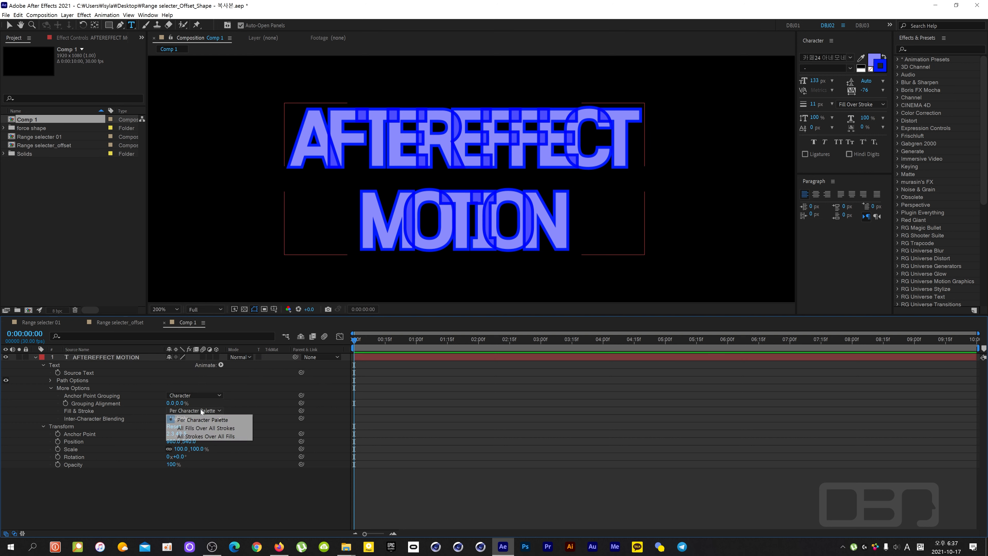
click(199, 428)
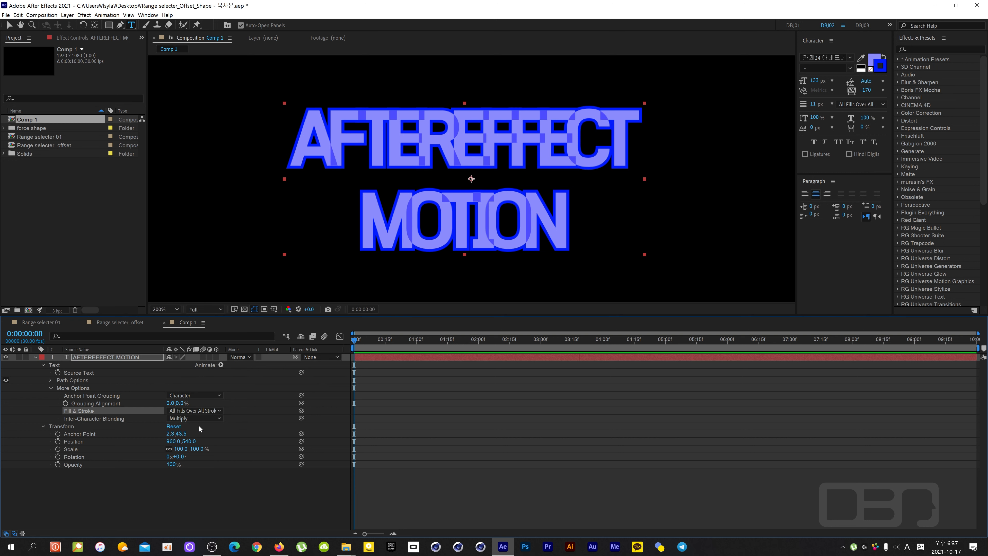
click(201, 411)
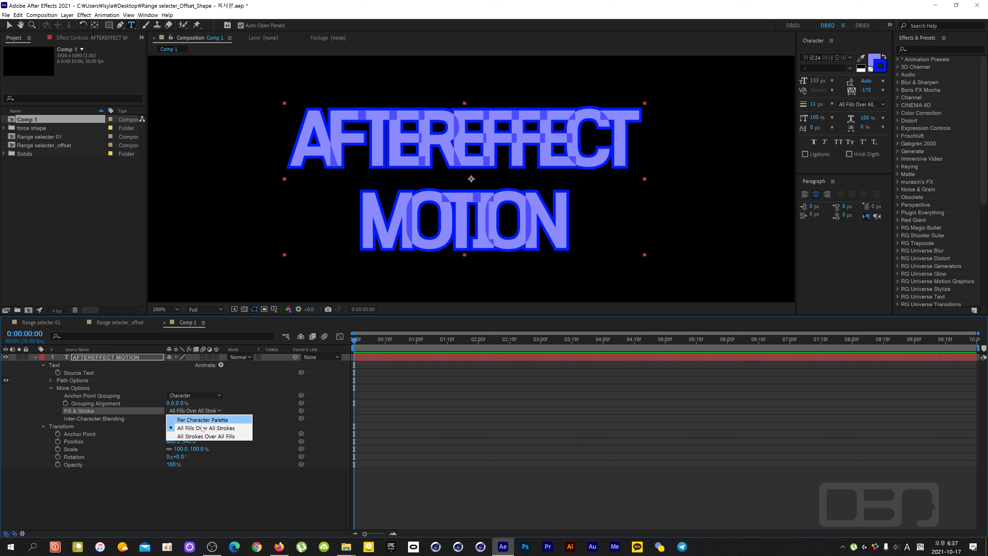
click(204, 436)
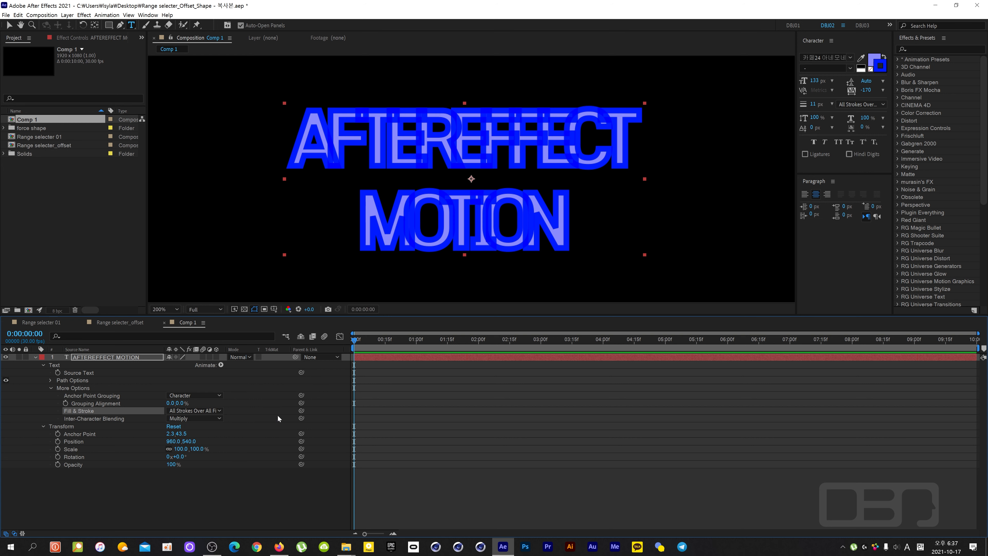
key(period)
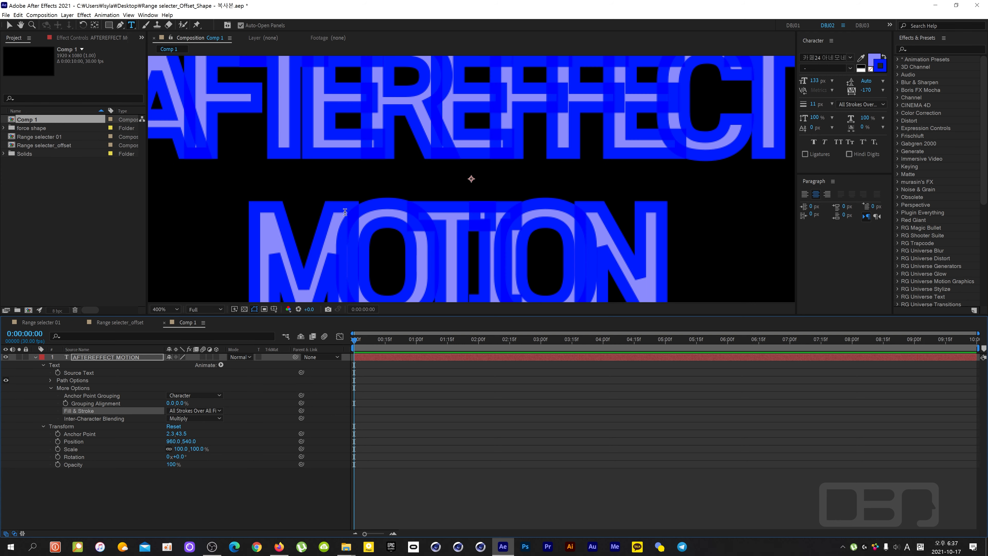
scroll(425, 225, up, 1)
scroll(425, 224, down, 1)
key(comma)
Set the text layer's Inter-Character Blending back to Normal.
click(206, 418)
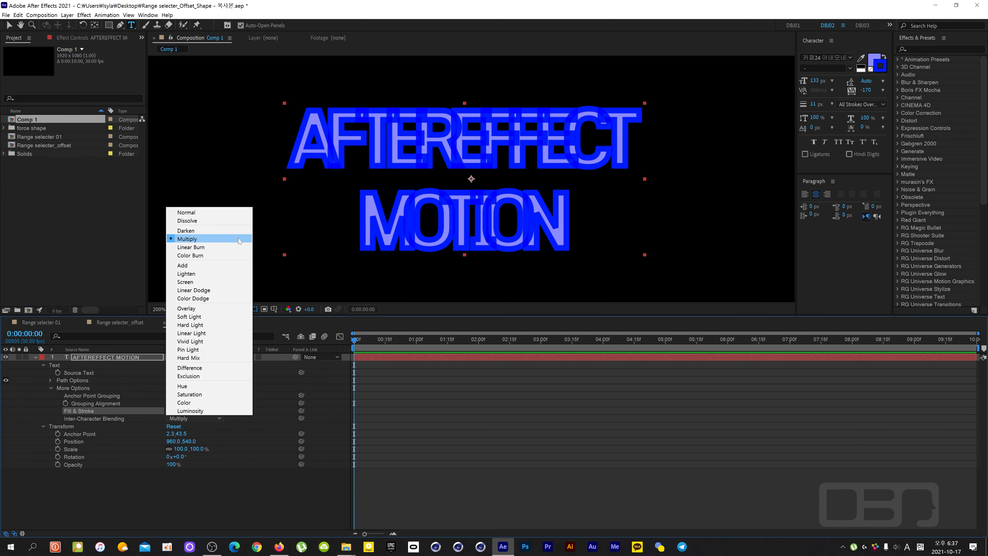
click(208, 423)
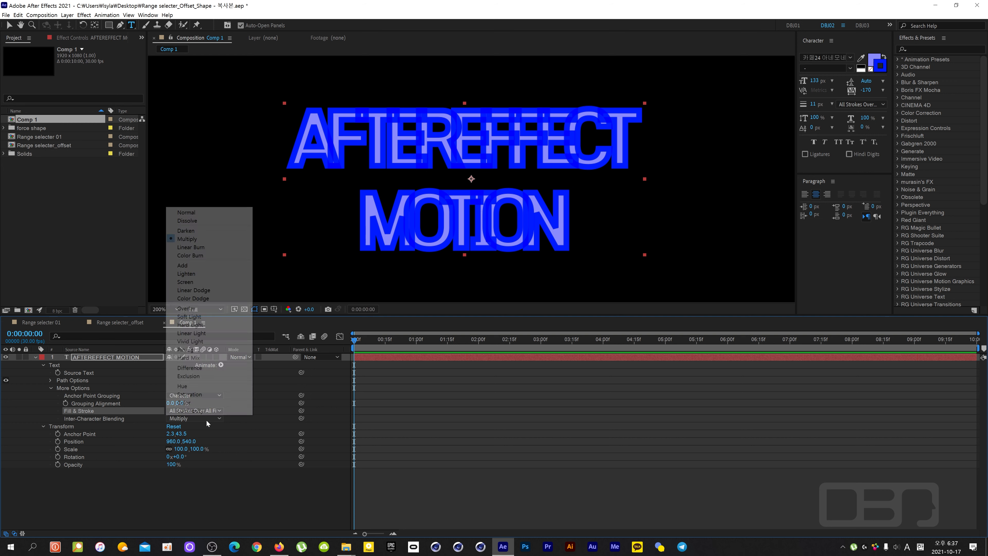
click(186, 212)
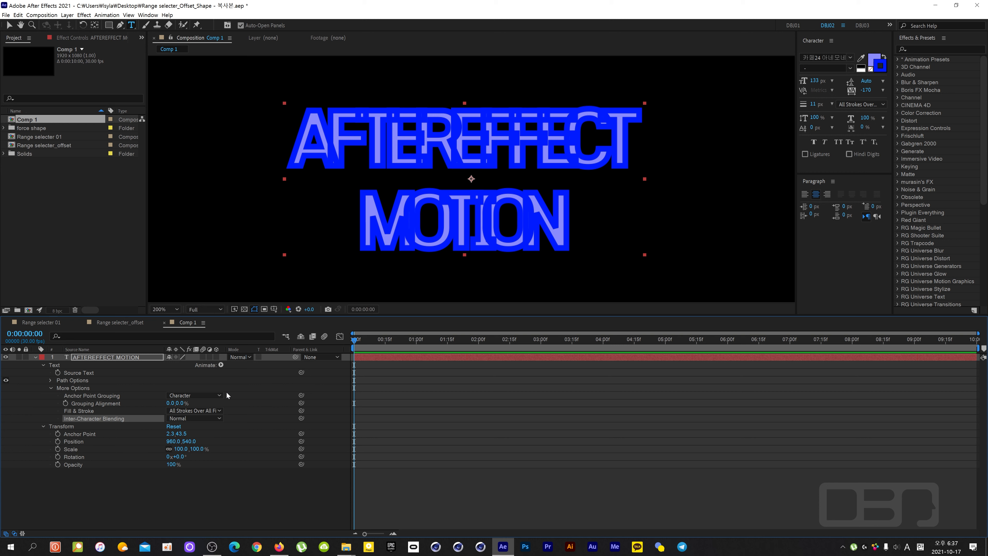
Set the text layer's Fill & Stroke to Per Character Palette and the text tracking to 0.
click(221, 409)
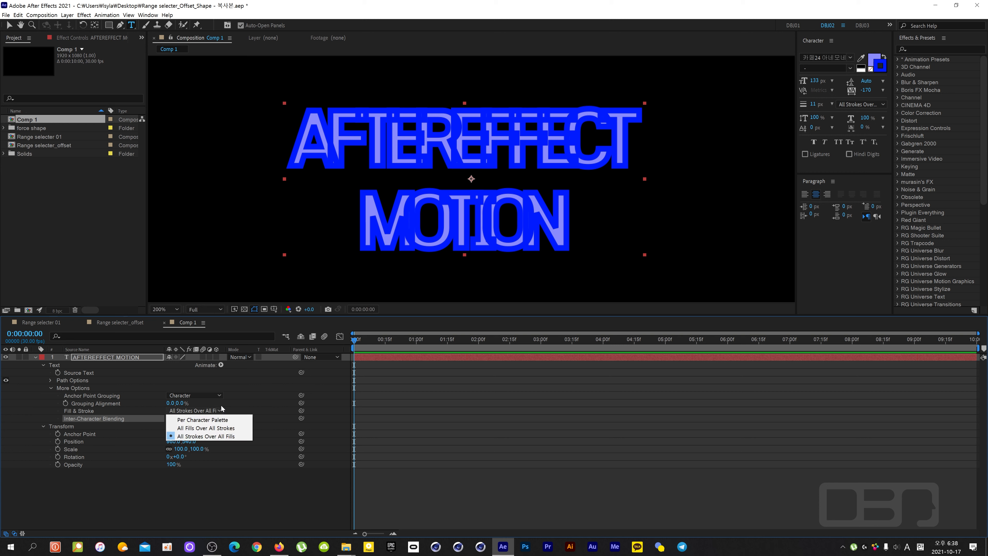
click(210, 419)
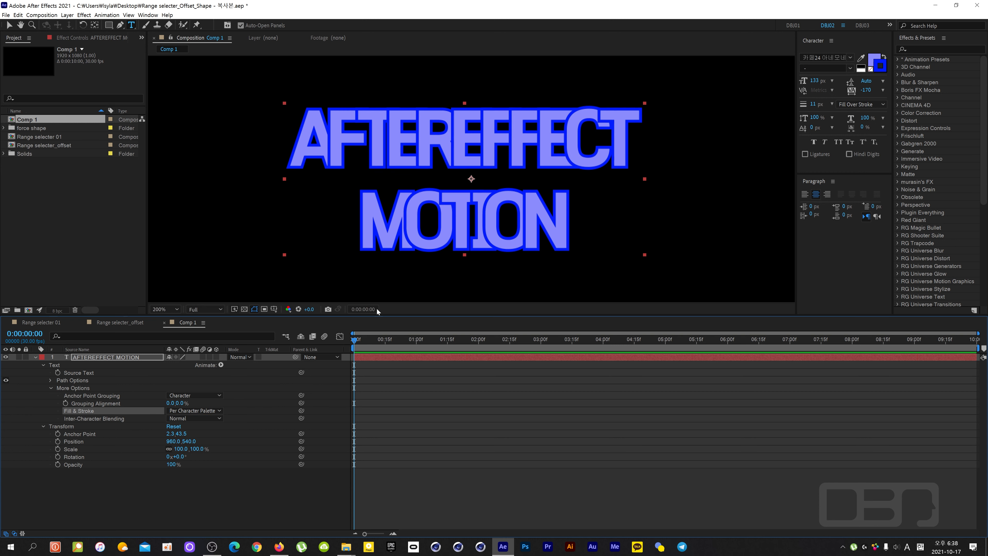
click(867, 90)
text(0)
key(Return)
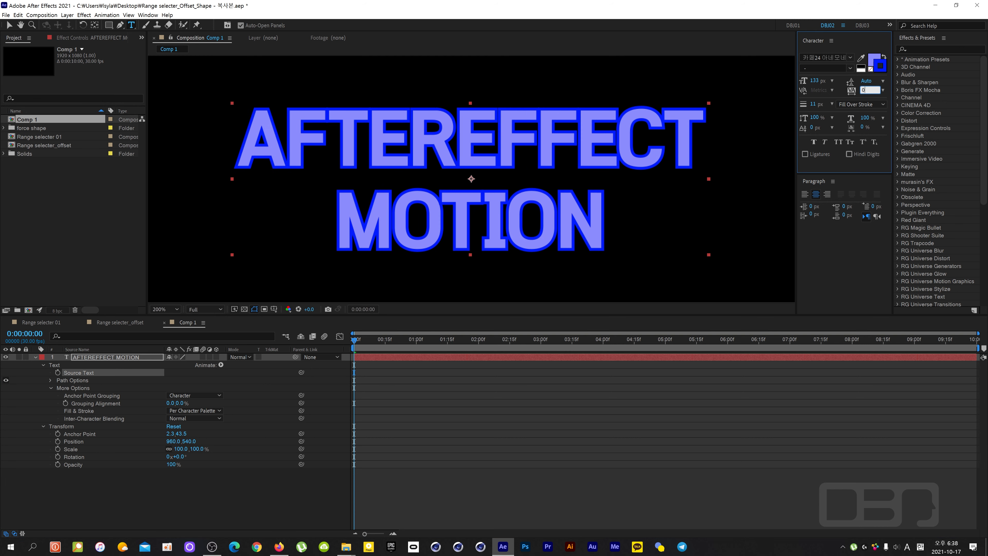
click(883, 90)
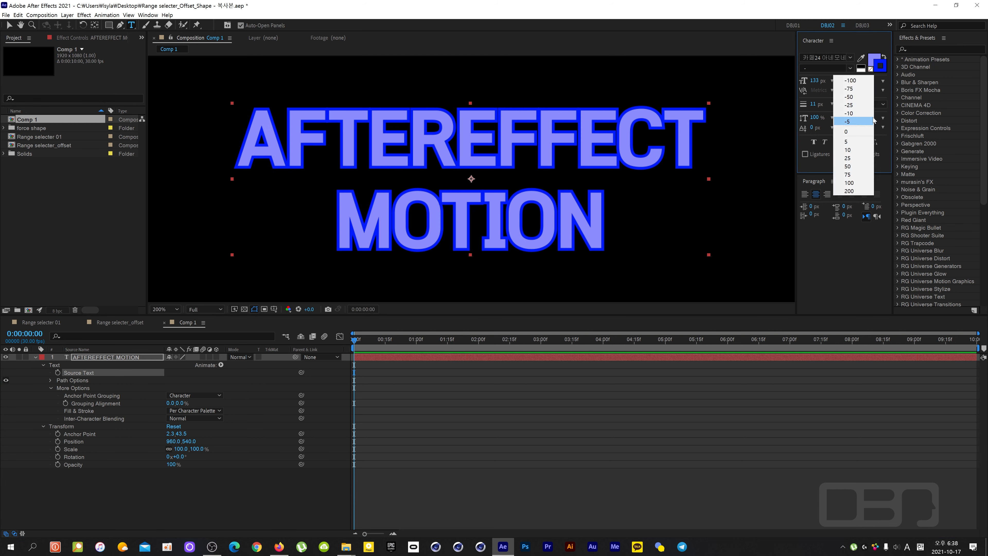
click(883, 97)
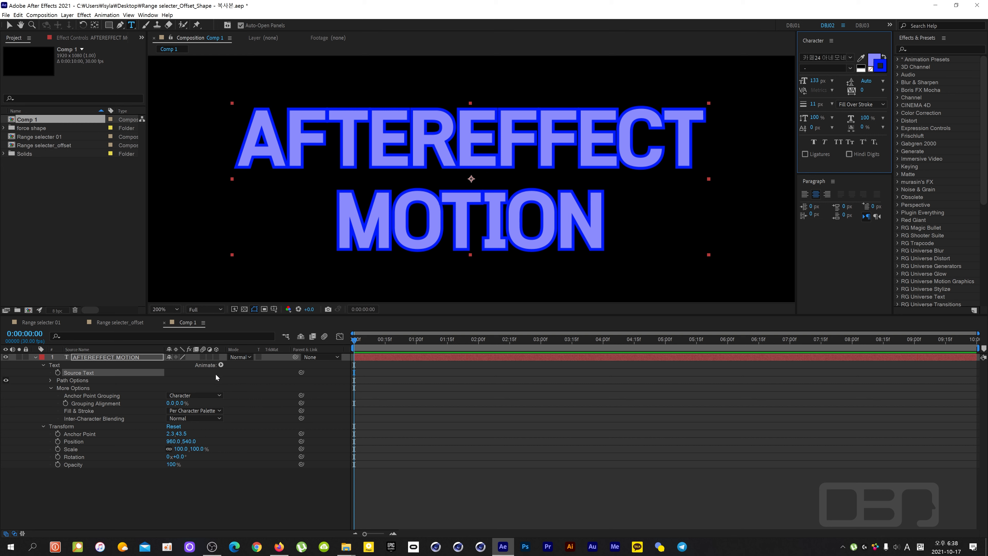
click(221, 364)
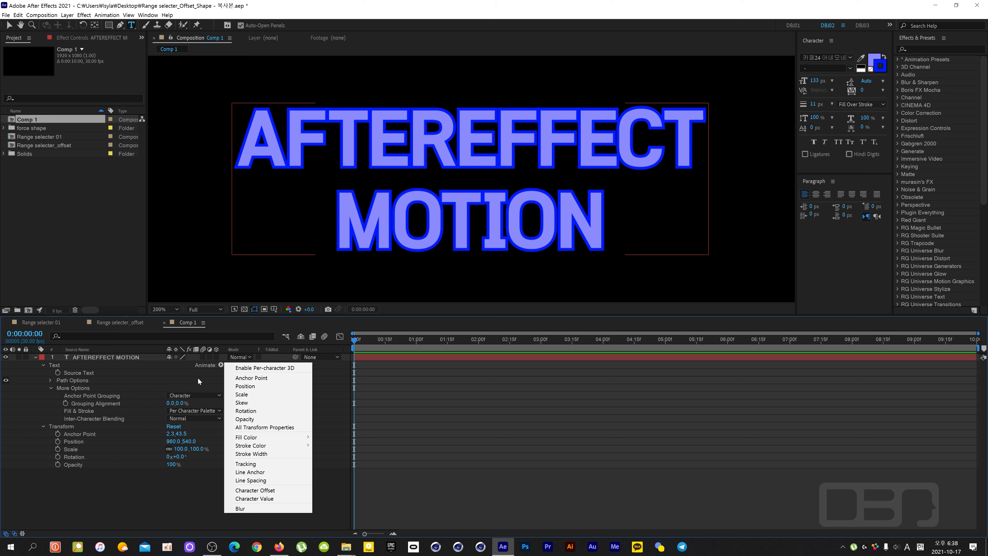
click(171, 434)
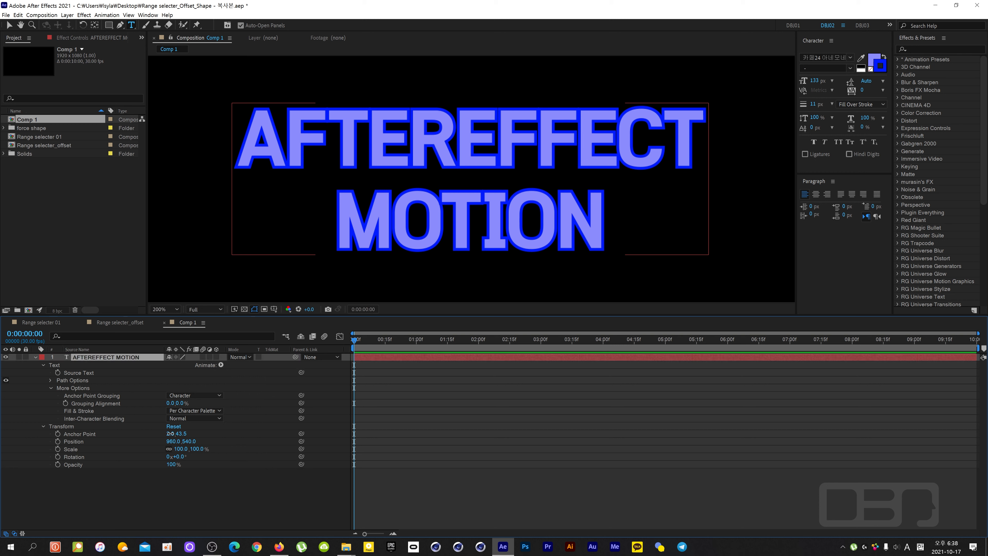
click(171, 433)
click(222, 426)
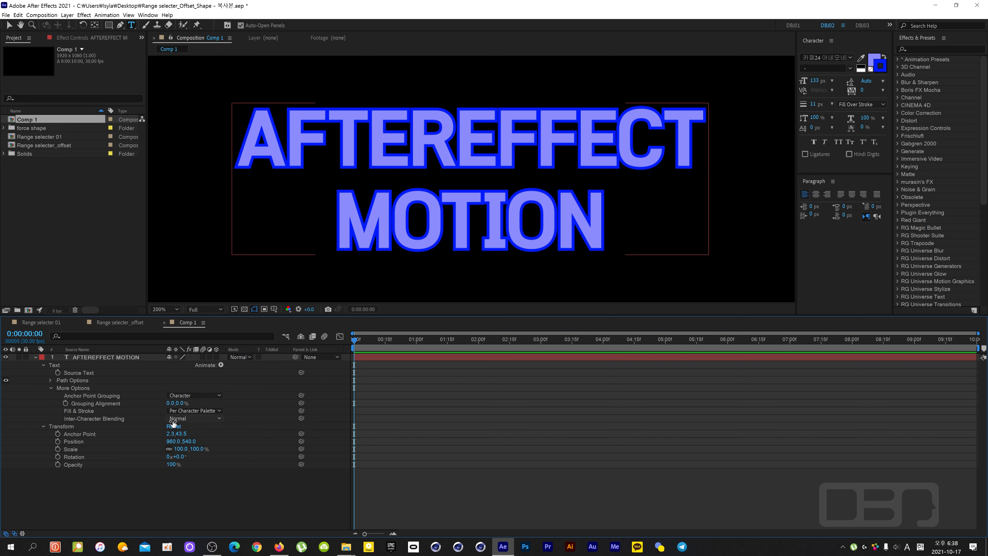
click(87, 421)
Centre the text layer's anchor point on its content and set the layer's horizontal Position to 960.
click(104, 356)
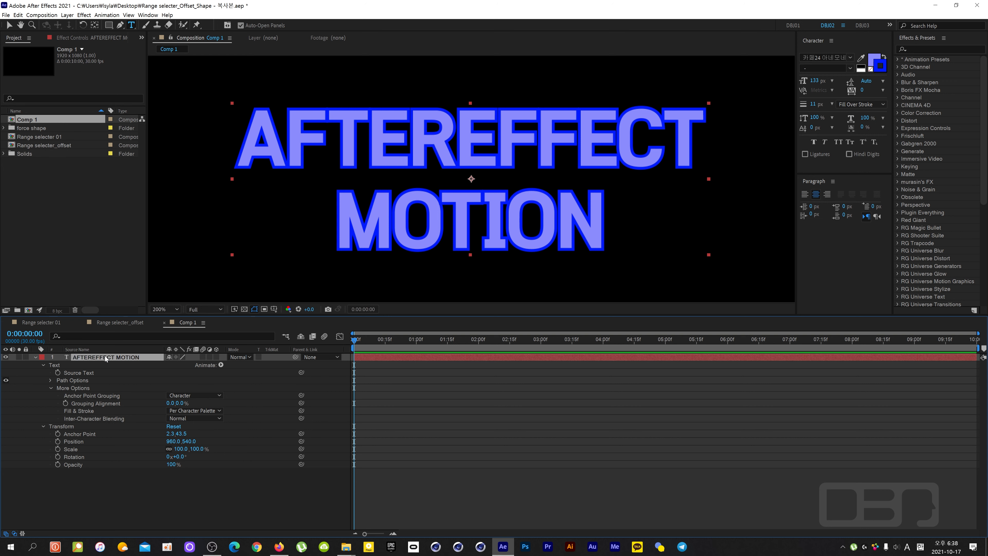
key(ctrl+alt+Home)
click(164, 441)
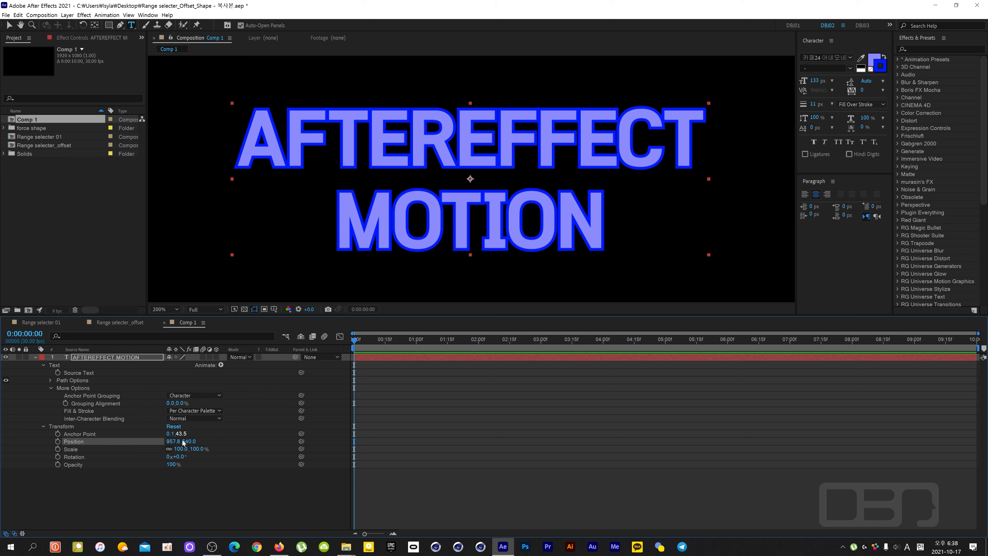
click(171, 441)
text(960)
key(Return)
scroll(349, 288, down, 2)
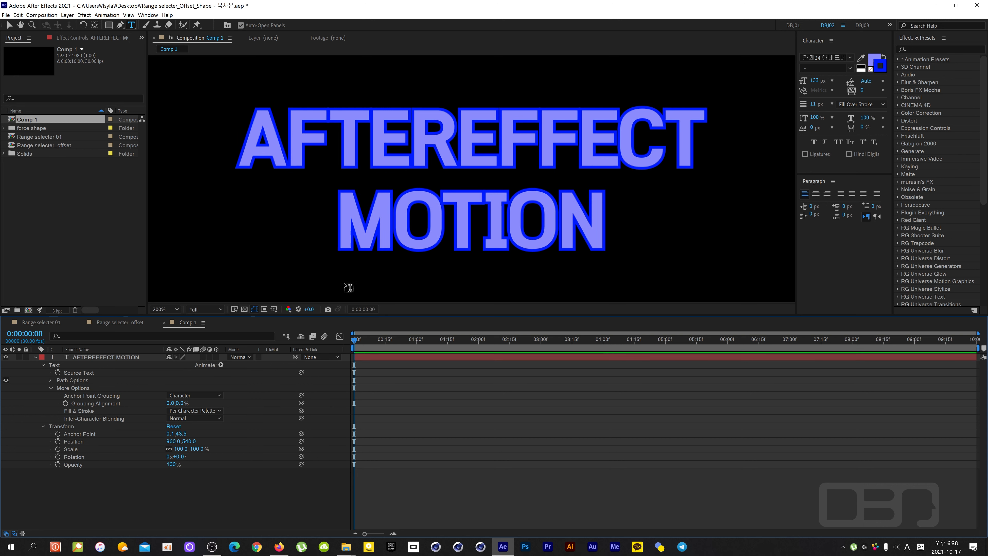
click(118, 357)
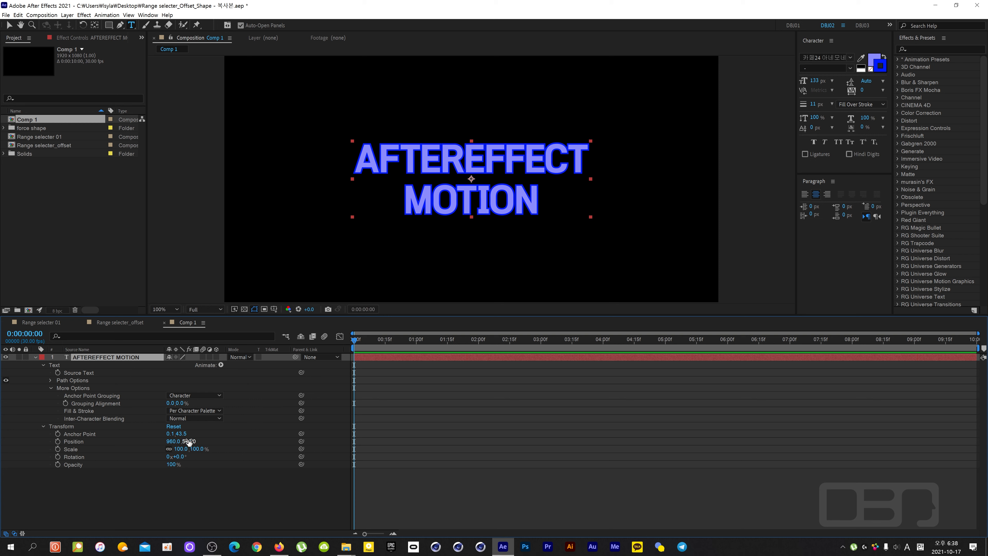
drag(189, 441, 233, 445)
drag(207, 440, 208, 427)
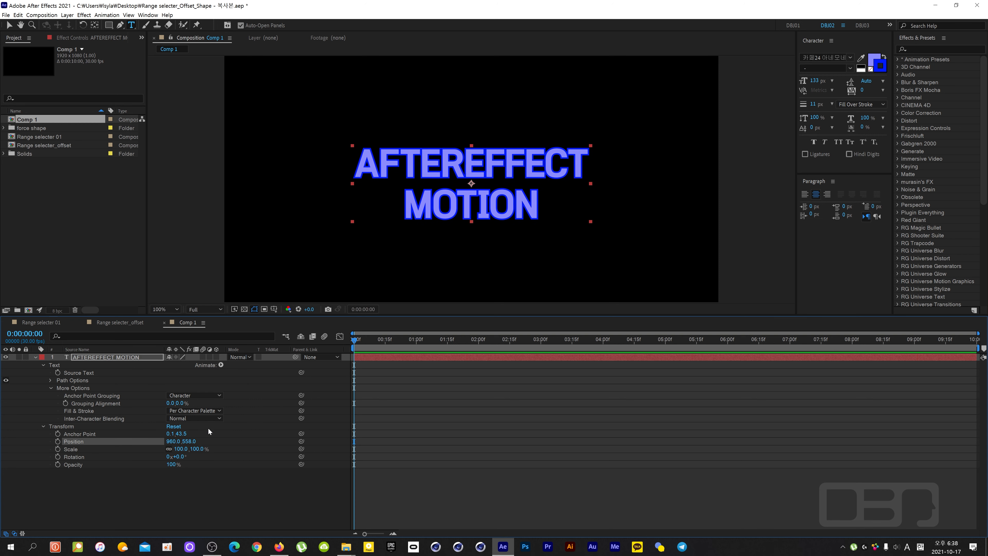
click(220, 366)
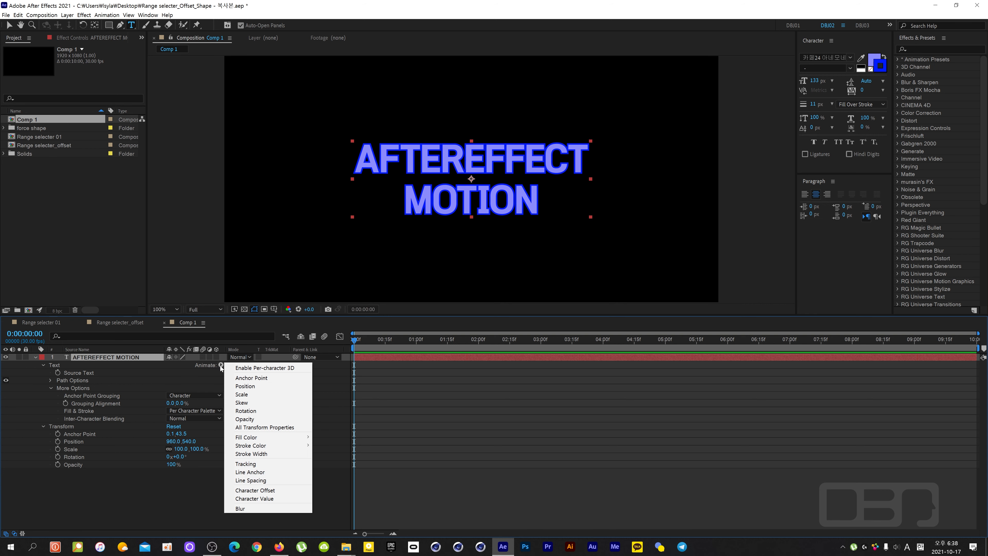
click(204, 370)
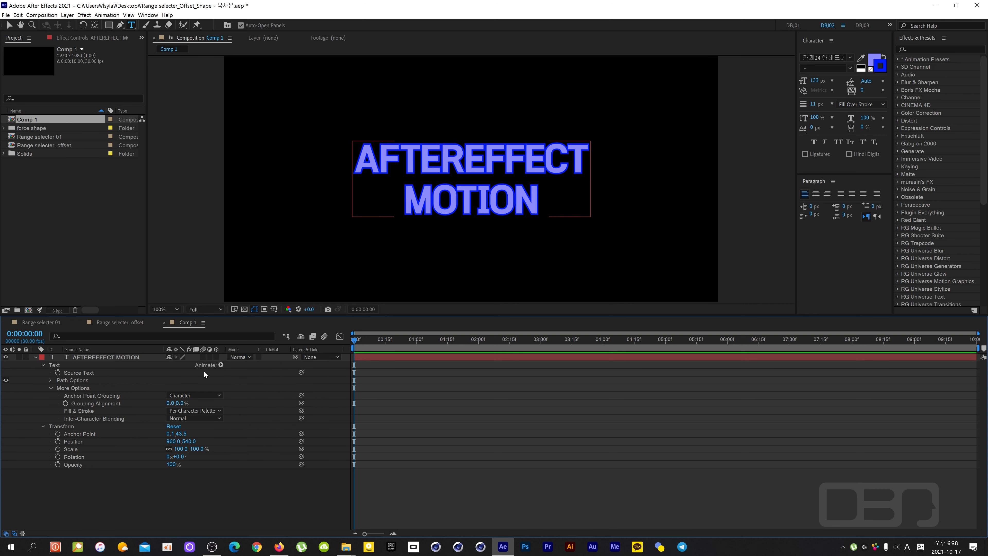
Add a Position animator to the text and set the vertical Grouping Alignment to 19 %.
click(220, 364)
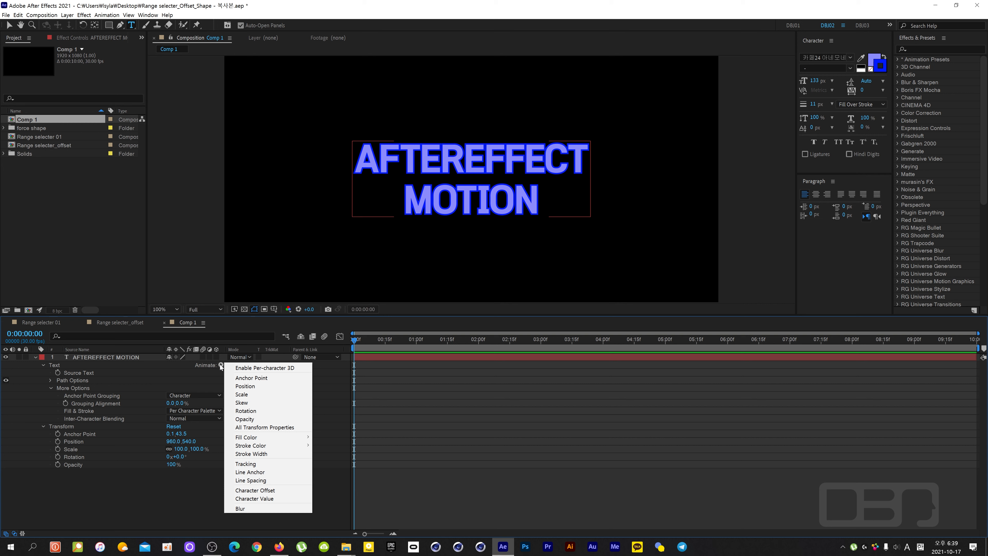
click(232, 386)
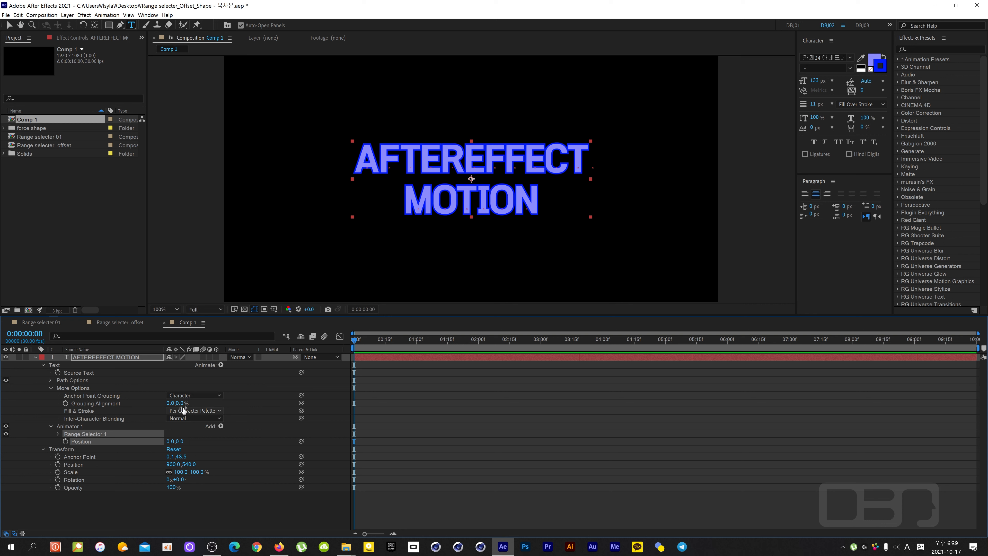
drag(179, 403, 187, 402)
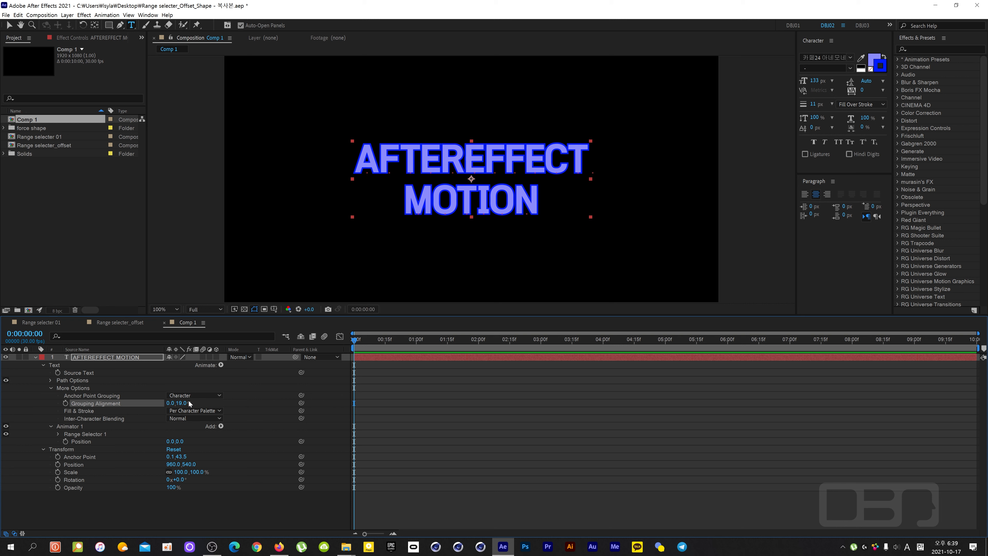
Examine the text's animator group against the layer's Transform properties and the list of properties available for animators.
click(74, 426)
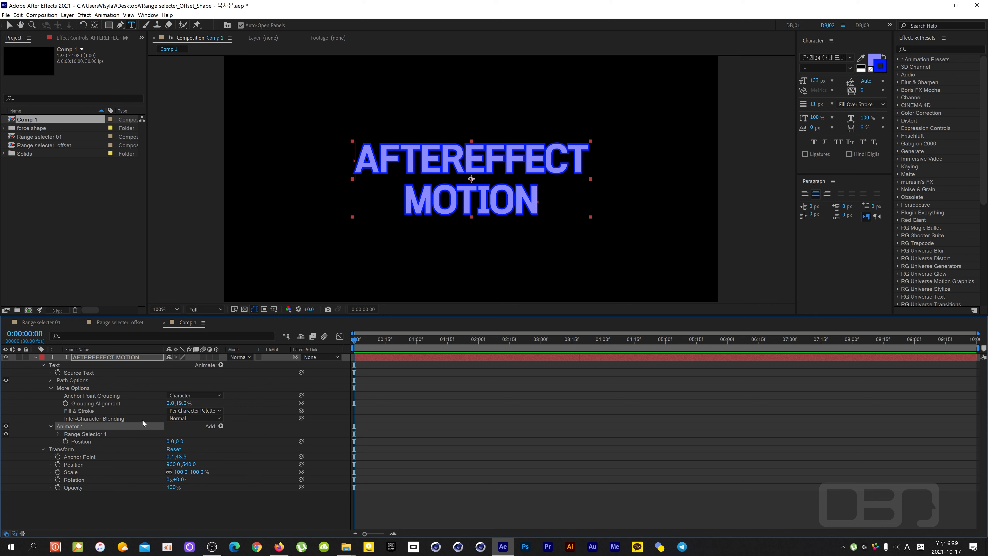
click(63, 449)
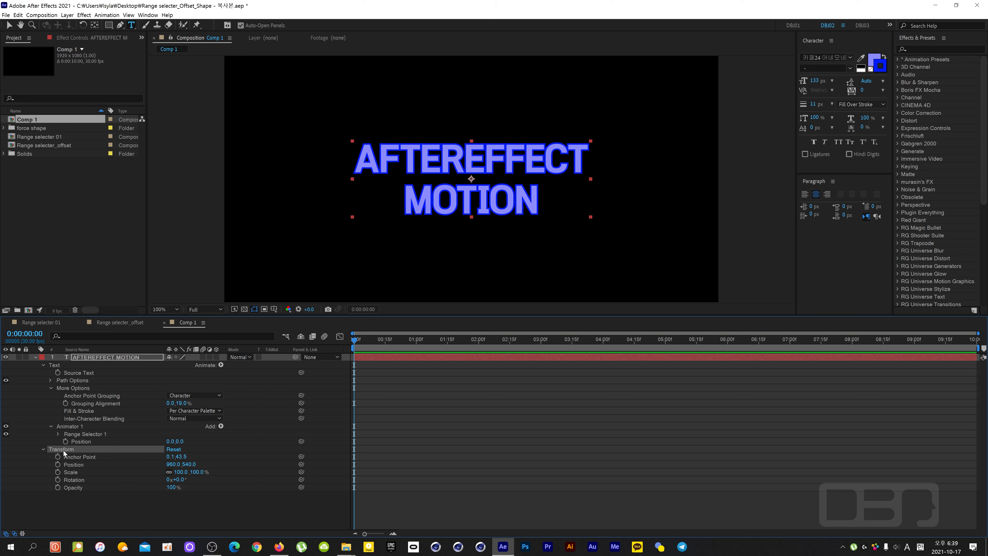
click(49, 388)
click(49, 388)
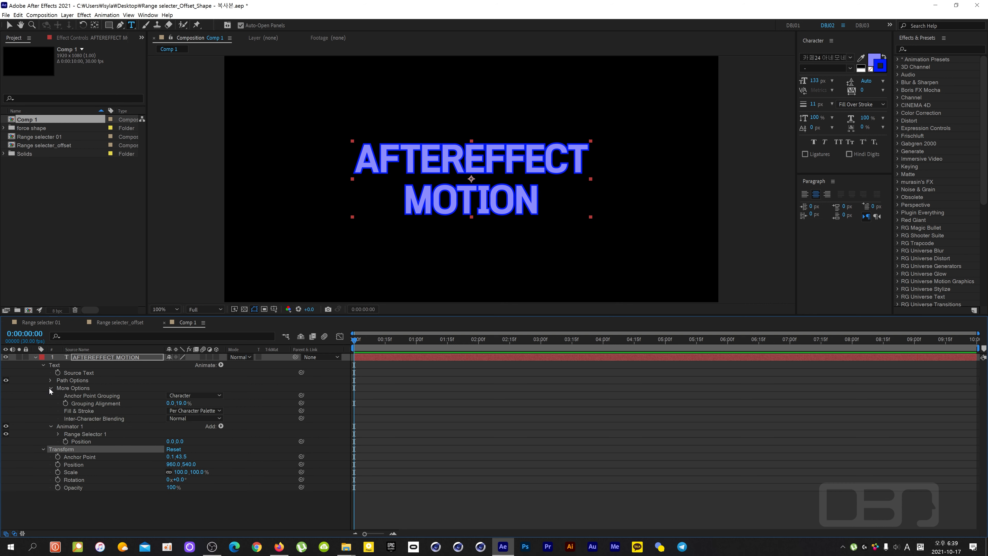
click(68, 463)
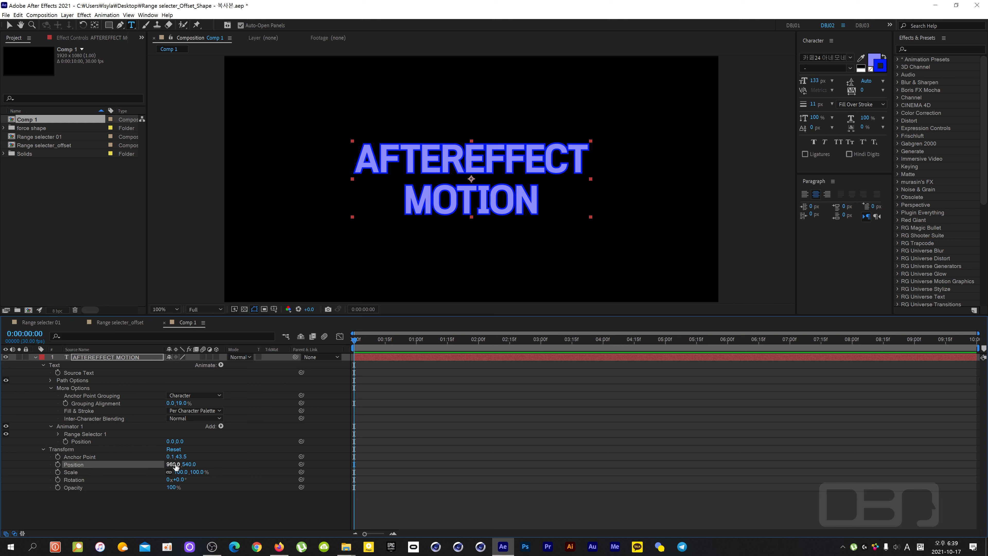
click(213, 469)
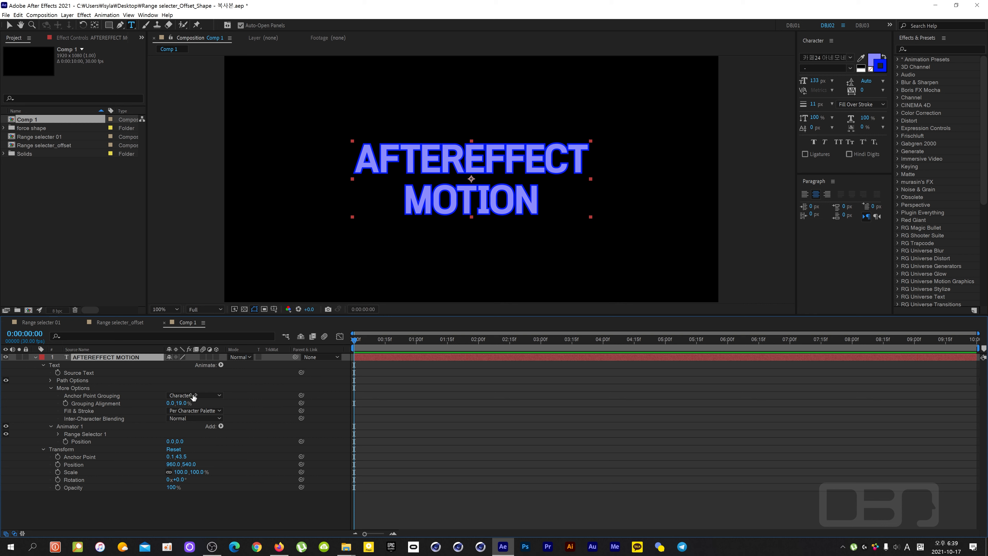
click(221, 366)
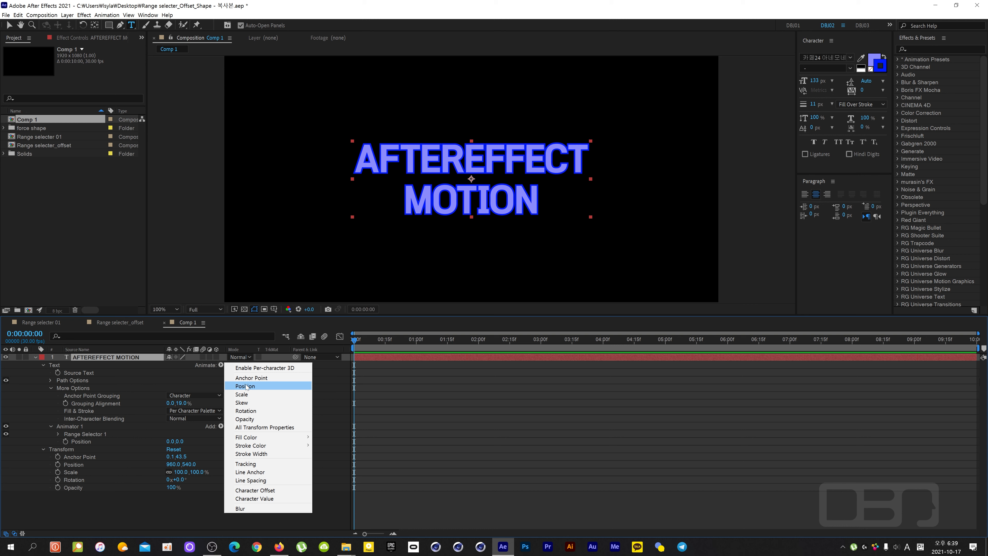
click(125, 359)
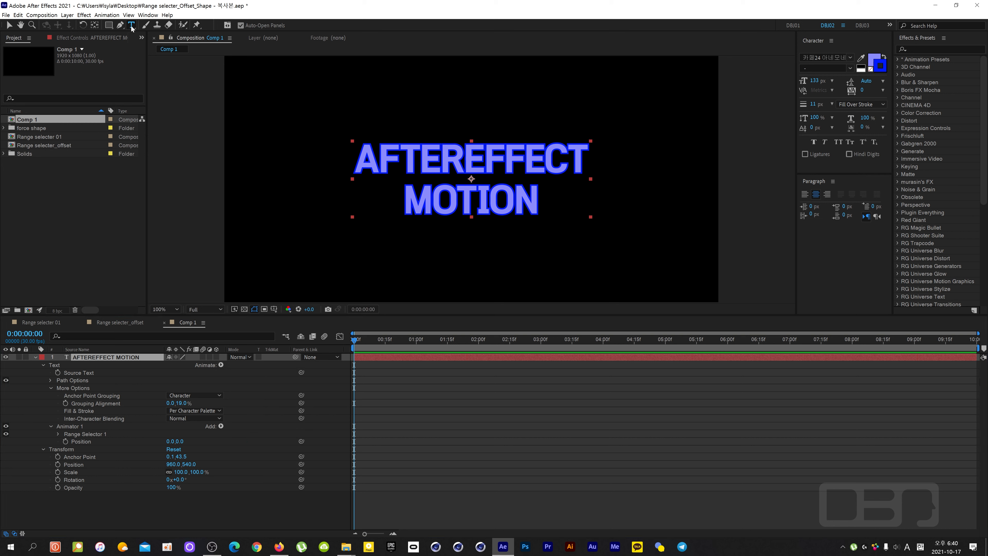
Add an S to the end of the text's first line so that it reads AFTEREFFECTS.
click(586, 151)
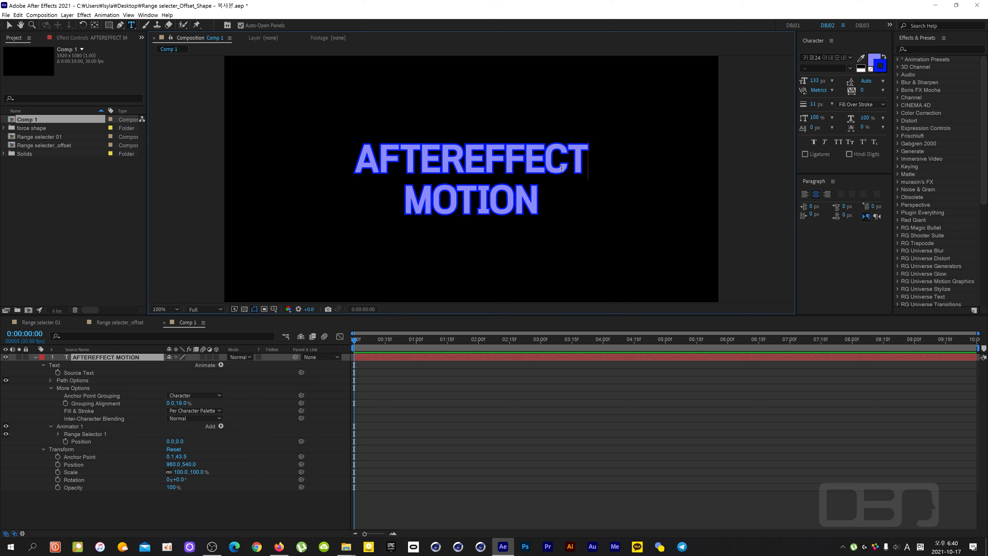
text(S)
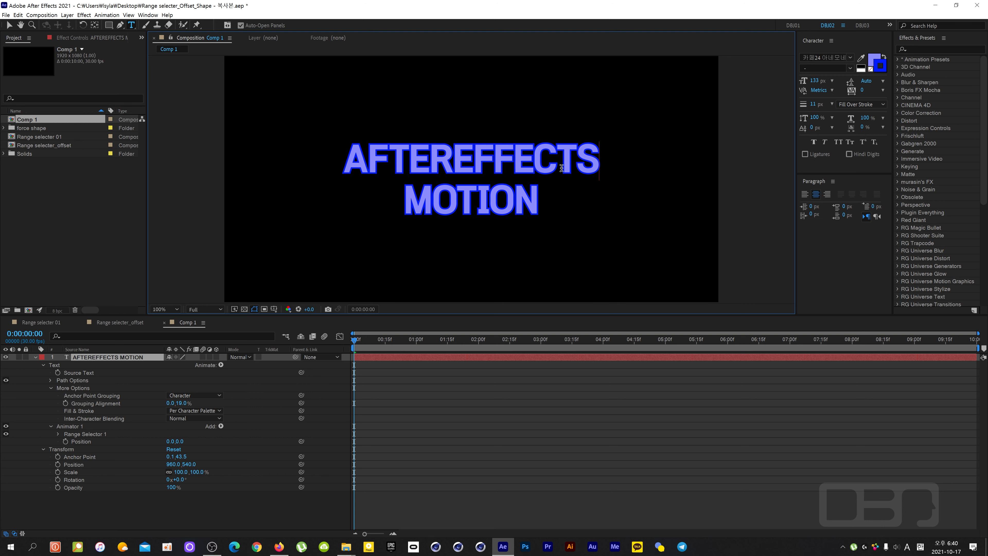
click(122, 358)
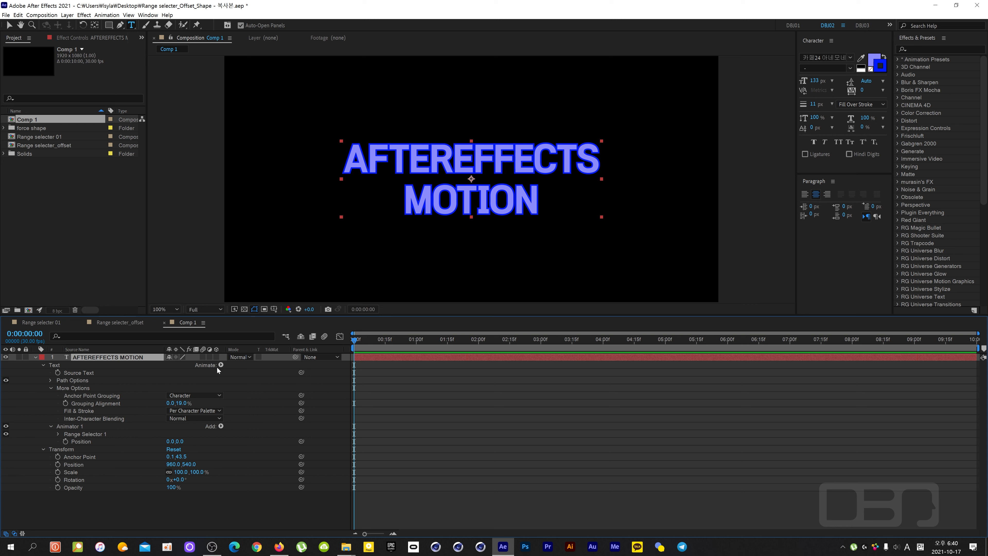
Try an Animator 1 Position of 0, -295 on the text and undo the change.
click(77, 425)
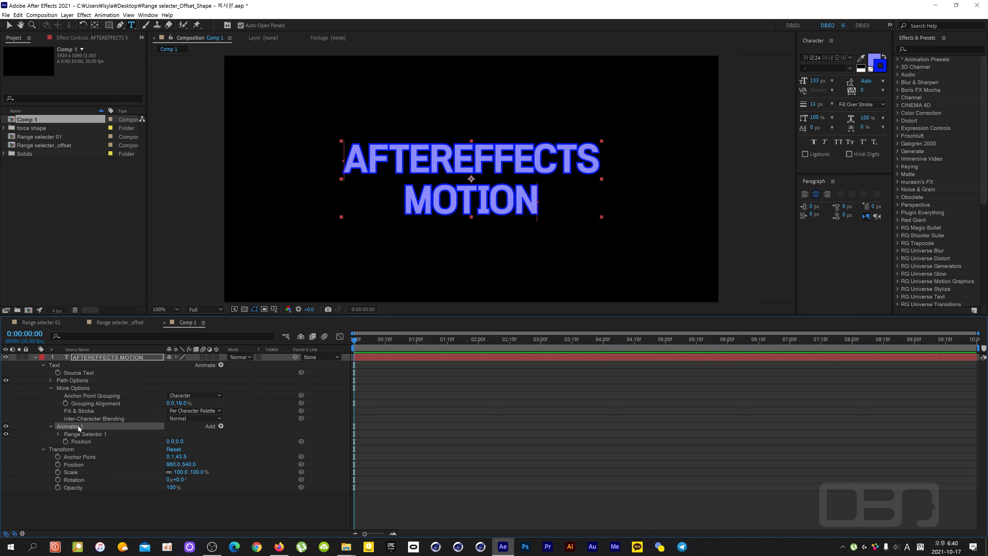
click(86, 441)
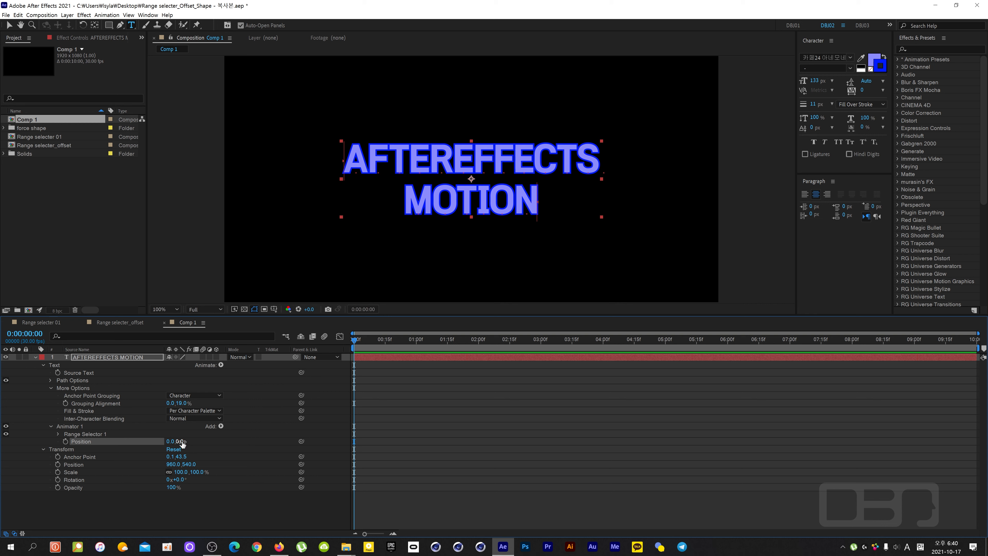
drag(182, 444, 80, 411)
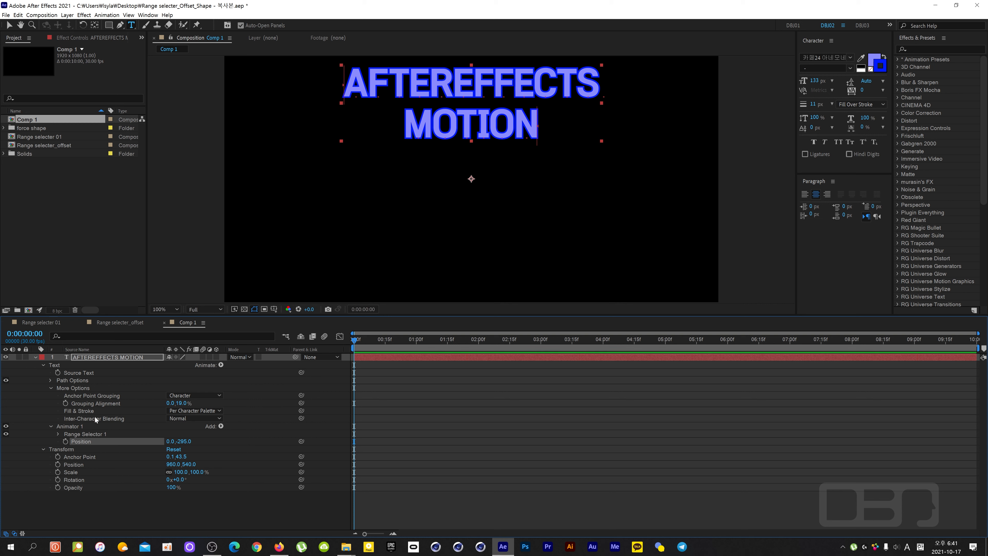
key(ctrl+z)
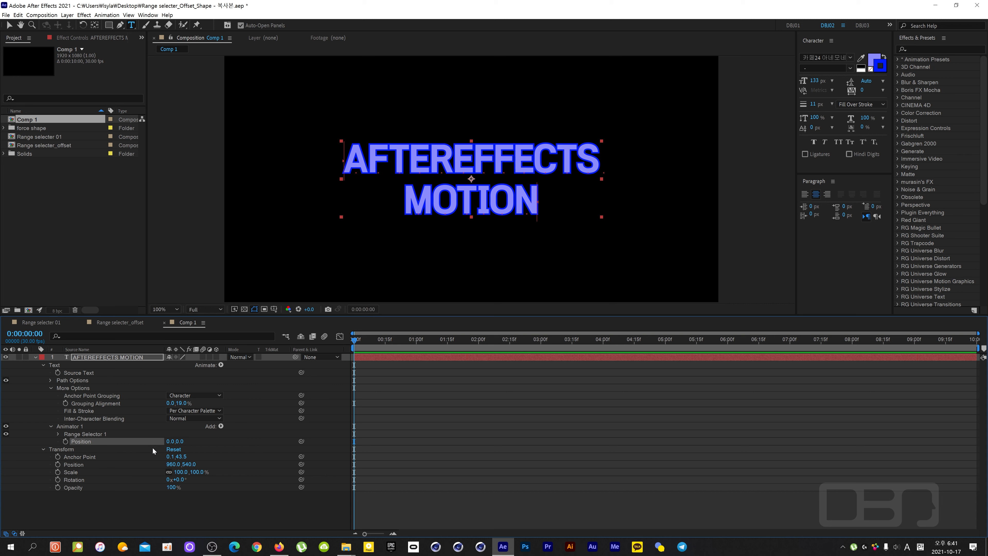
Create a 1920 x 1080 px solid layer in light red FF5858.
click(134, 480)
key(ctrl+y)
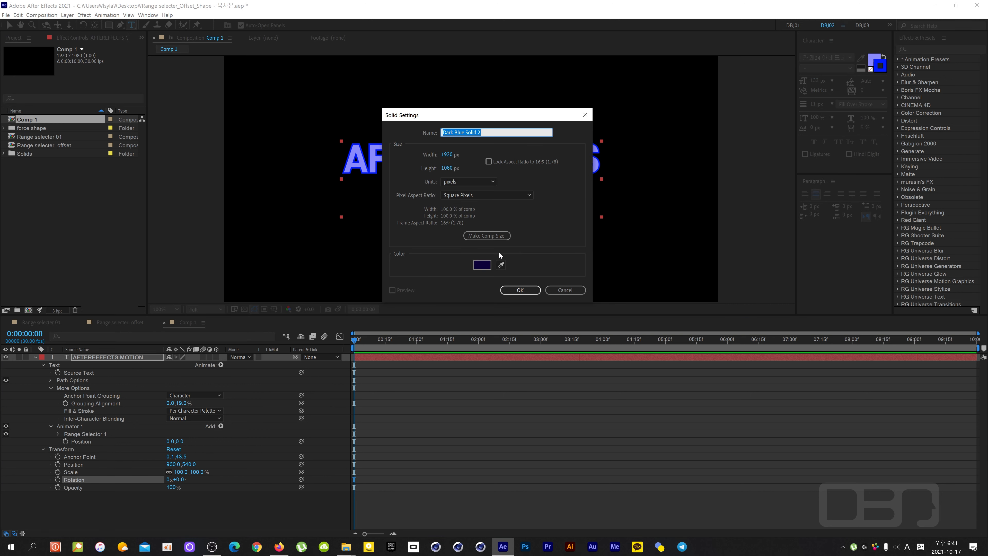
click(482, 265)
drag(823, 178, 826, 131)
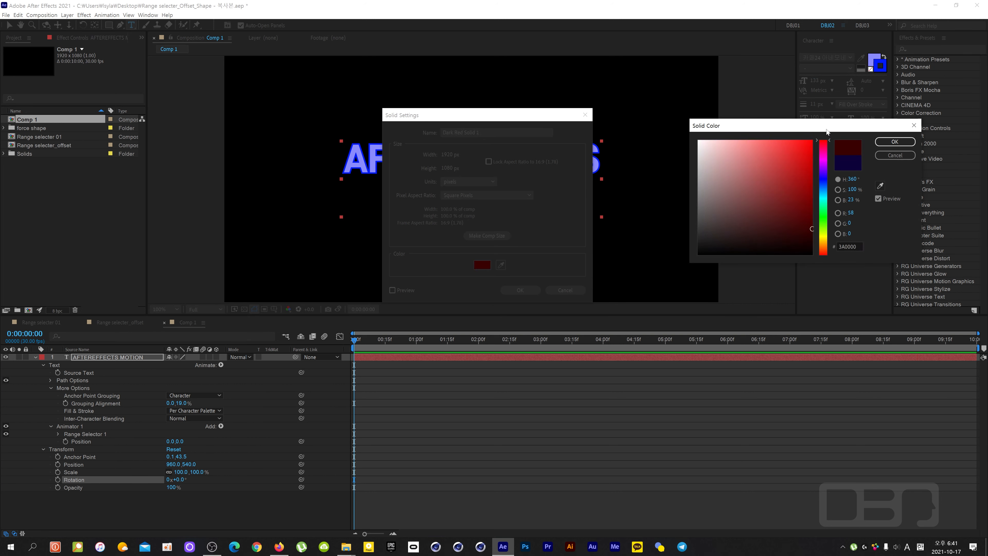
click(755, 159)
click(894, 141)
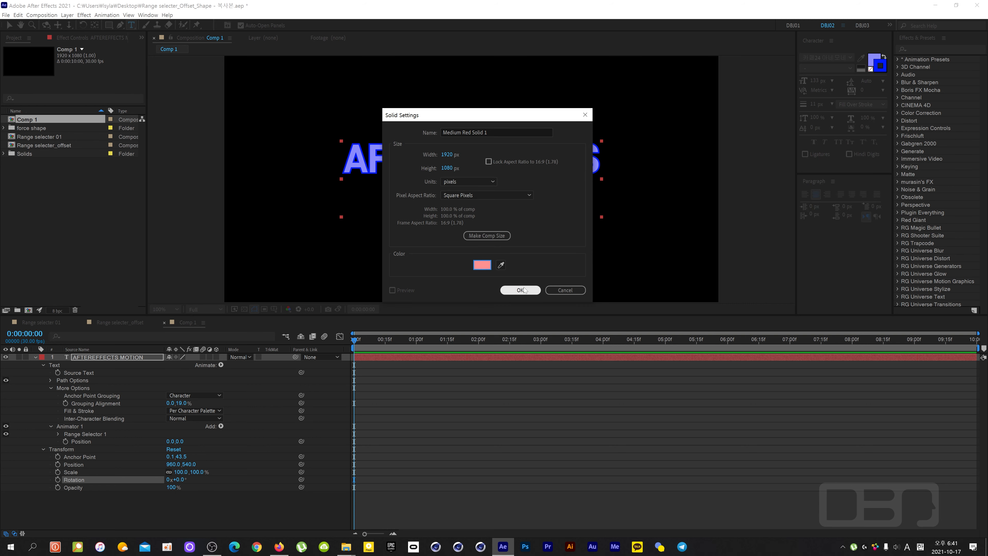
click(482, 265)
drag(769, 155, 772, 131)
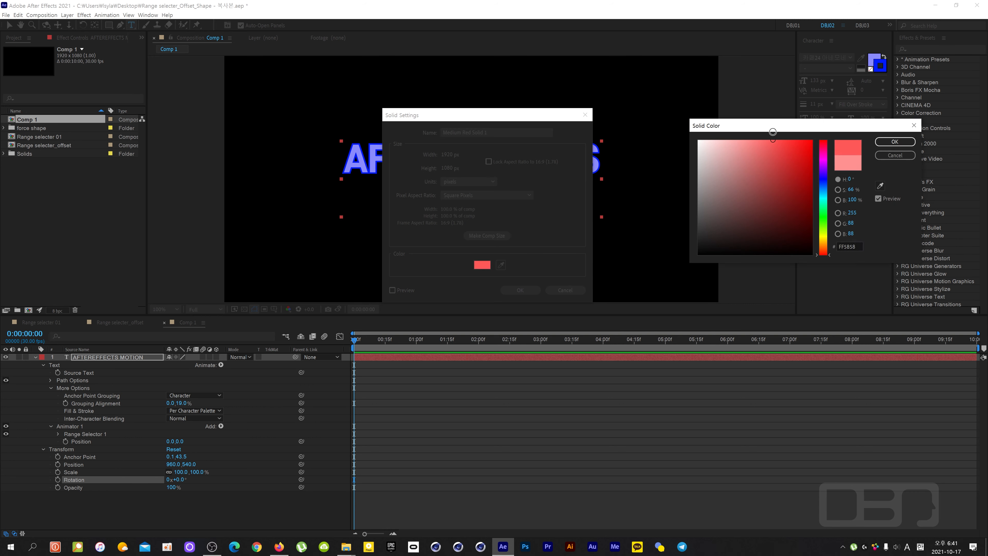
click(894, 142)
click(520, 290)
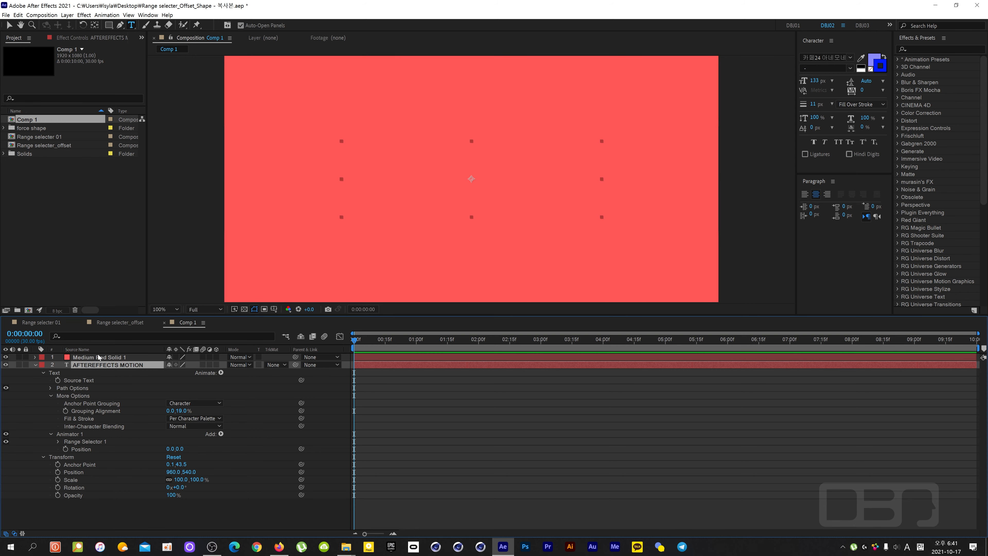
Cut the red solid into a large star with a centred mask and hide the AFTEREFFECTS MOTION text layer.
click(99, 356)
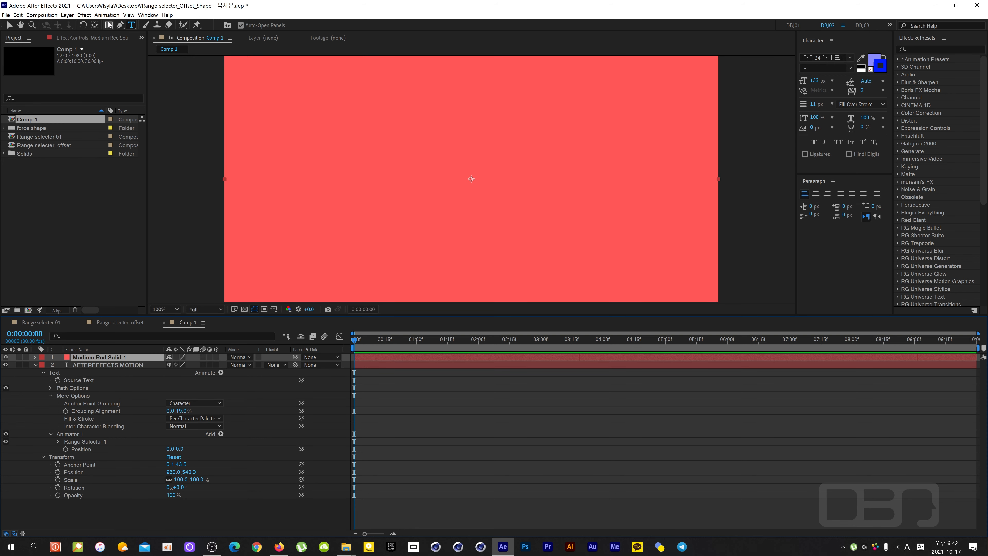
drag(109, 25, 147, 65)
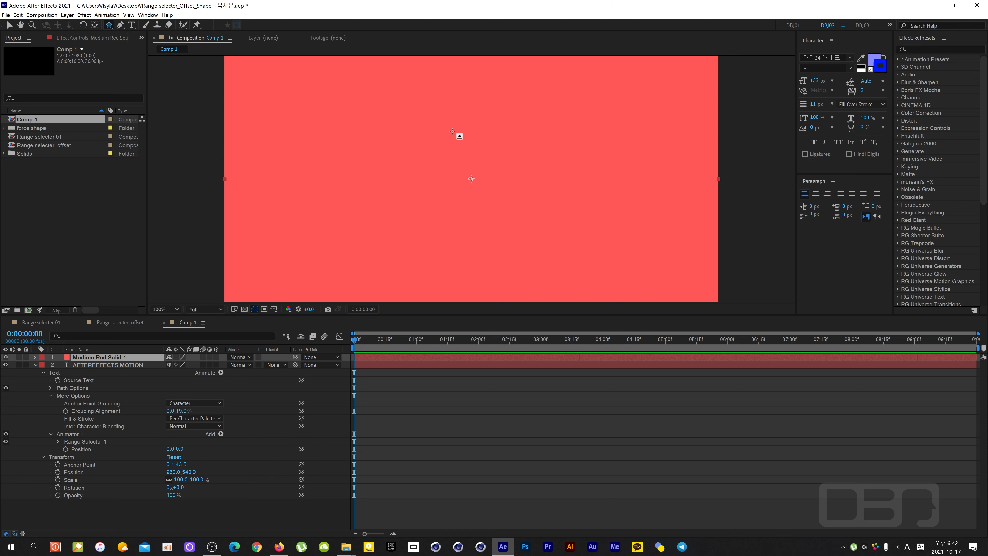
drag(472, 178, 574, 127)
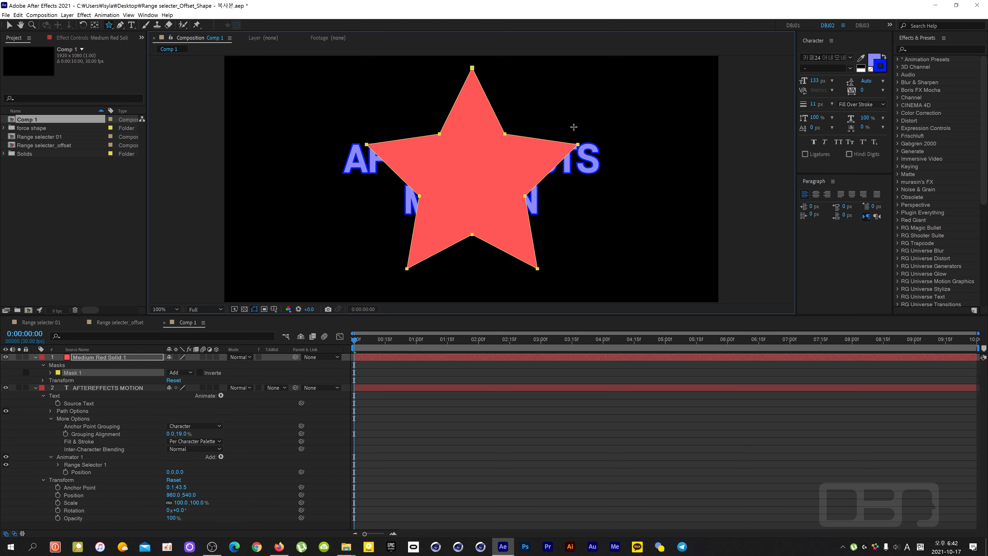
click(90, 387)
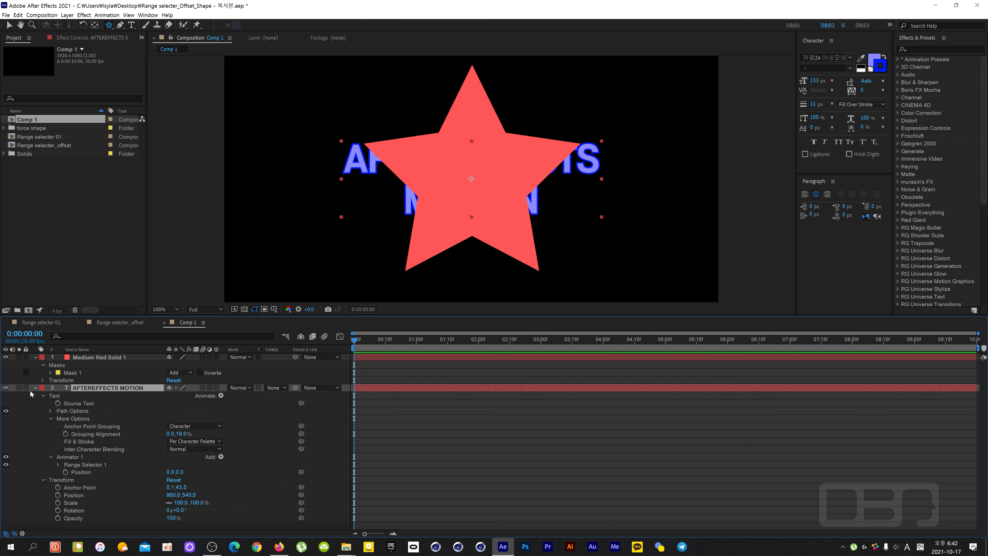
click(6, 387)
click(108, 358)
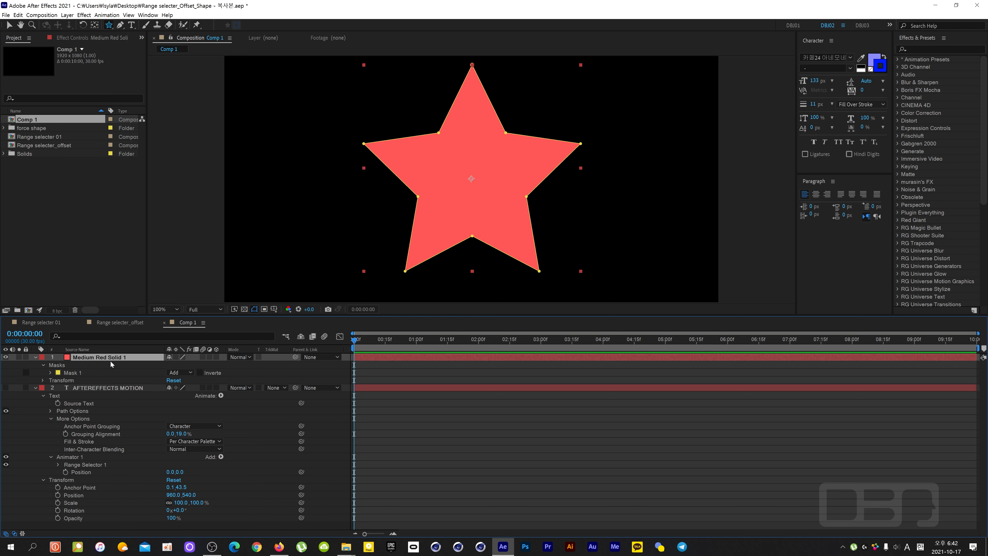
Try shifting the star-masked solid with its Transform values, Anchor Point 908, 540 and Position 1008, 540.
key(p)
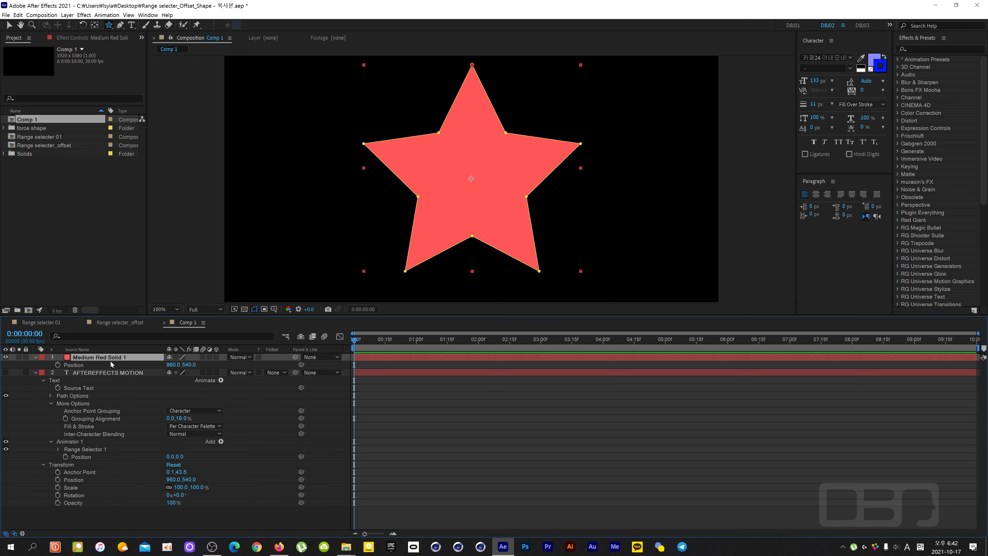
click(35, 357)
click(34, 357)
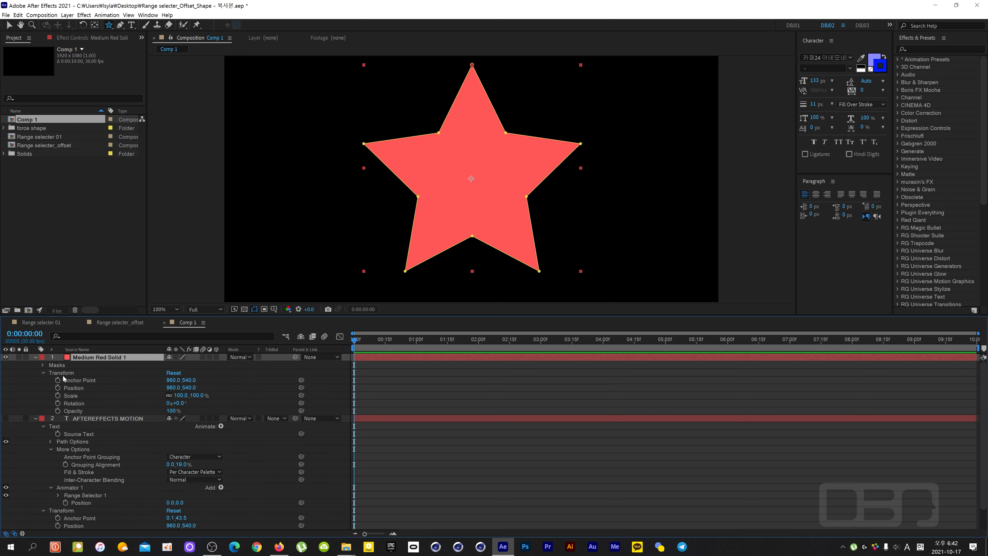
click(72, 372)
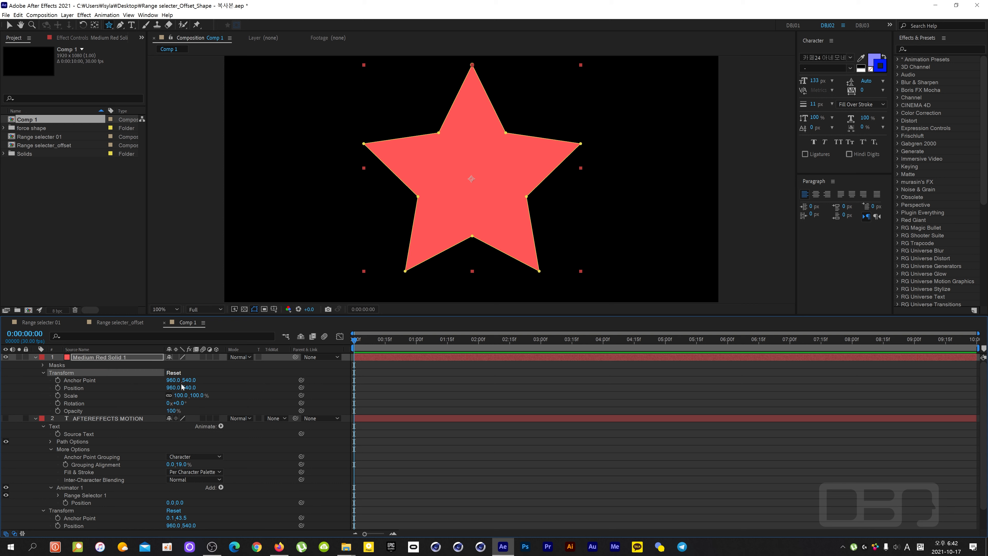
drag(190, 387, 148, 385)
key(ctrl+z)
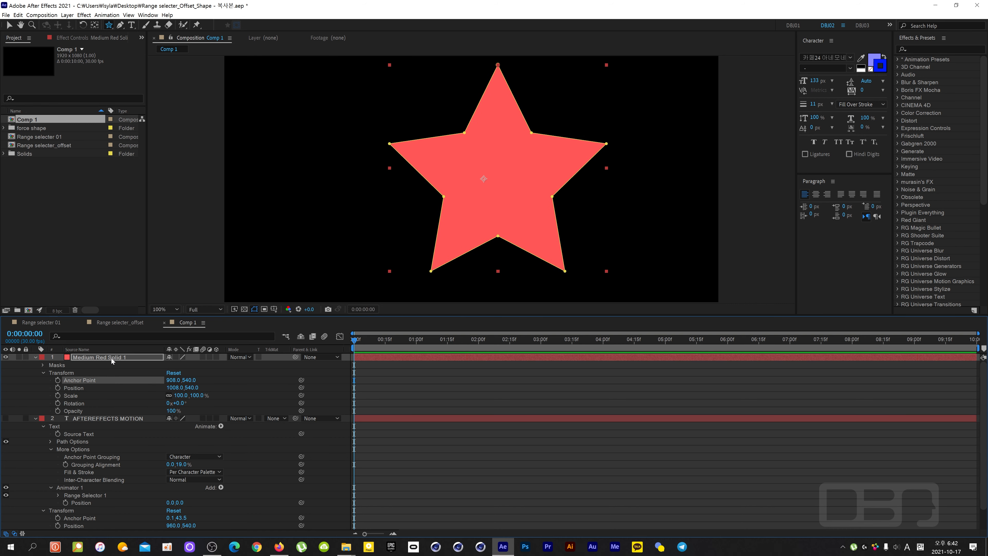
Delete the star-shaped solid and give the re-shown AFTEREFFECTS MOTION text layer a large star mask centred on the text.
click(111, 358)
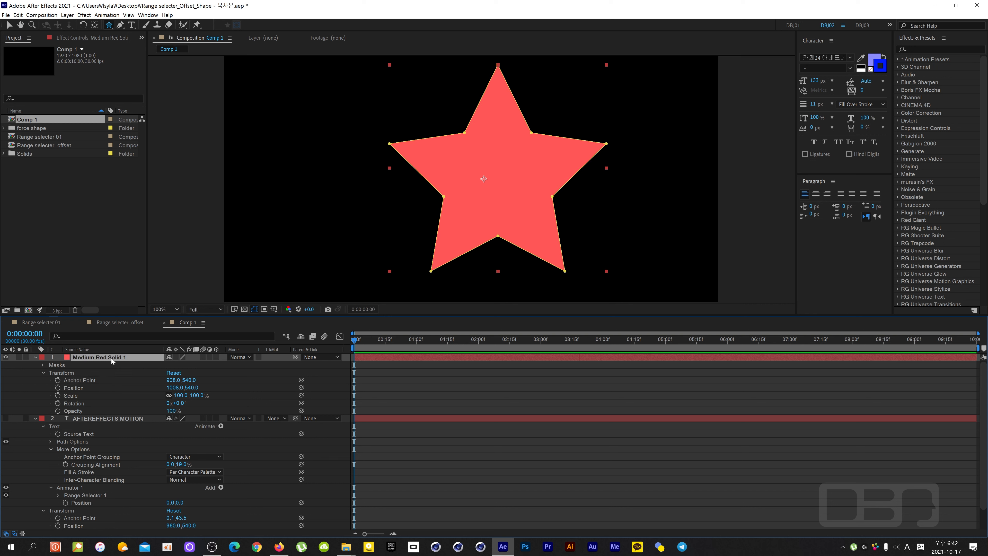
key(Delete)
click(102, 357)
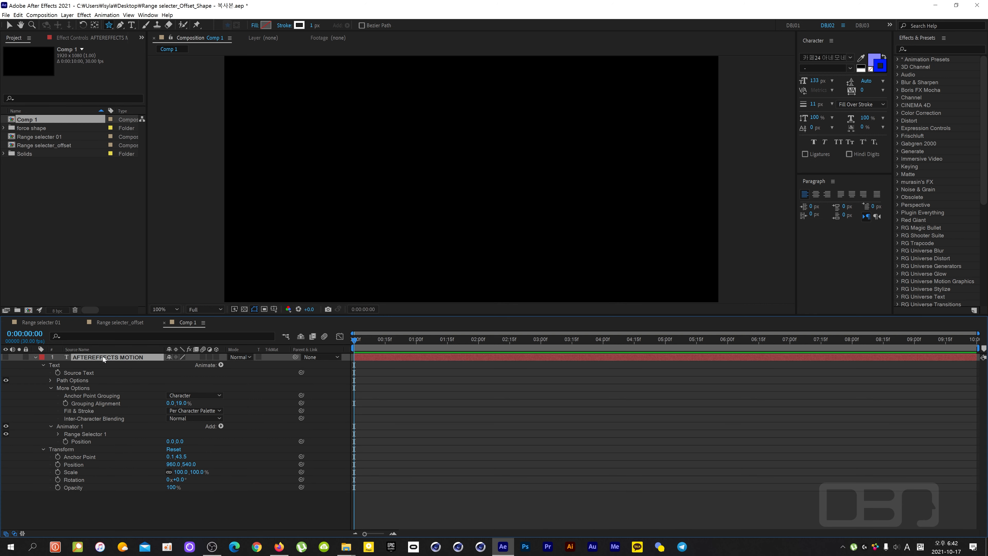
click(6, 356)
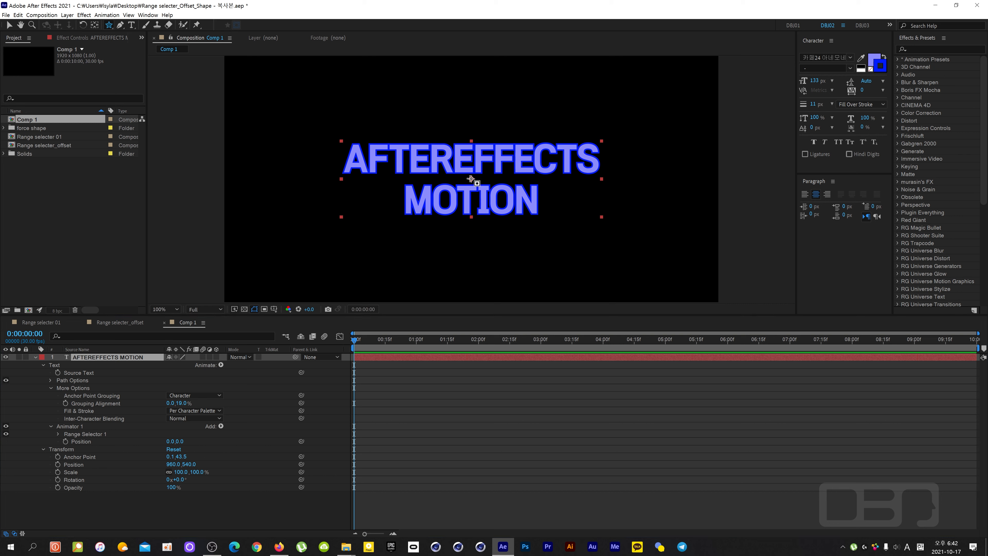
drag(471, 177, 585, 117)
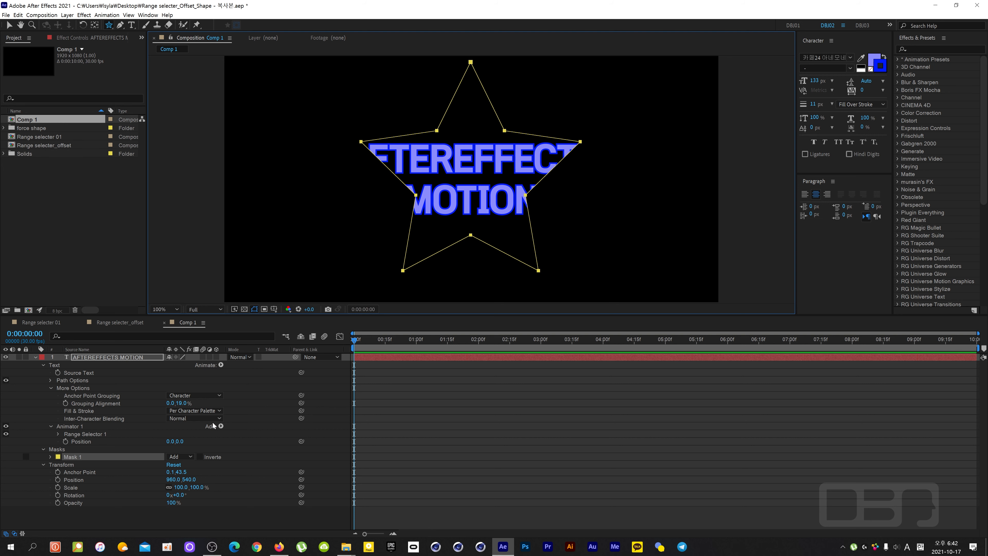
Try moving the star-masked text with the layer's Transform Position and restore the original placement.
click(127, 357)
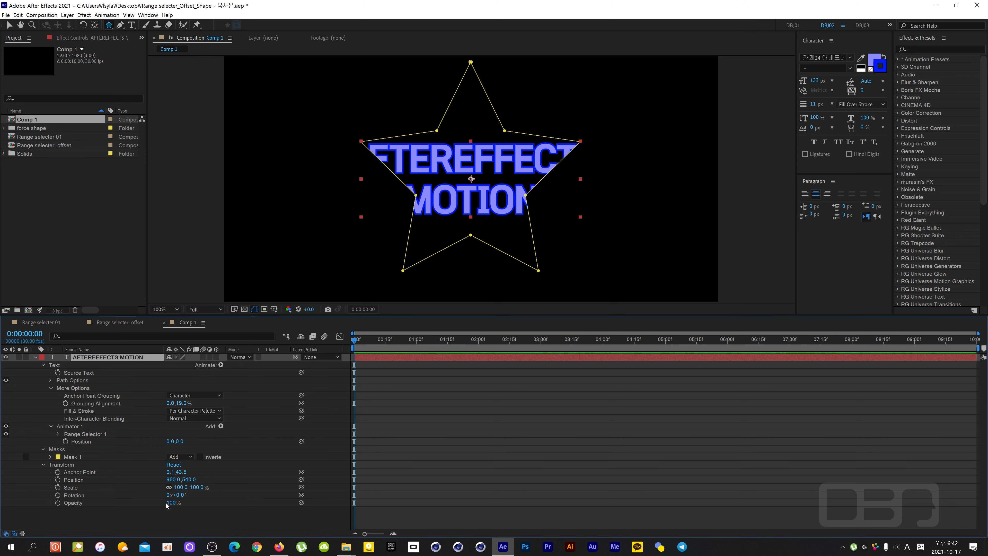
drag(189, 479, 234, 471)
key(ctrl+Home)
Try an Animator 1 Position of 0, -227 on the star-masked text and set it back to 0, 0.
drag(179, 441, 124, 395)
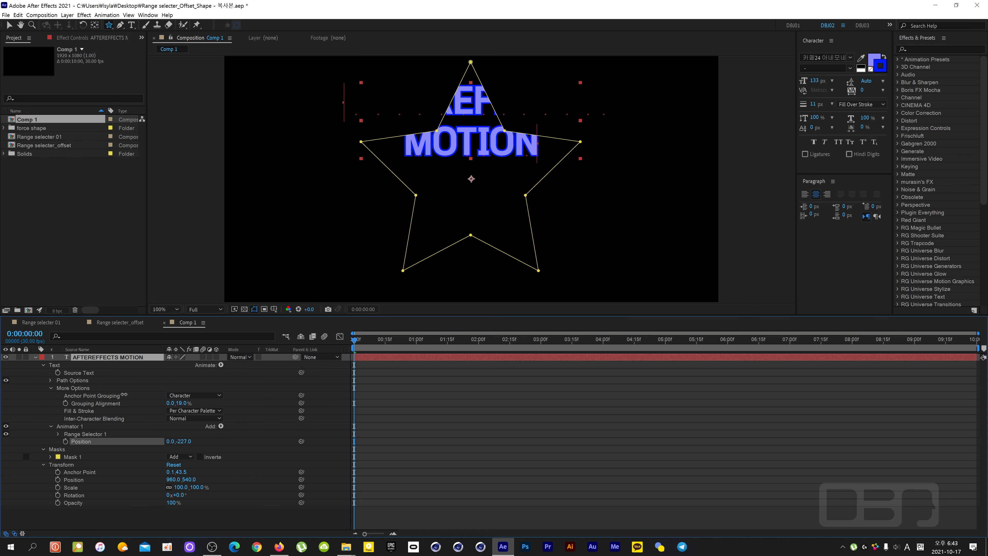
click(184, 443)
text(0)
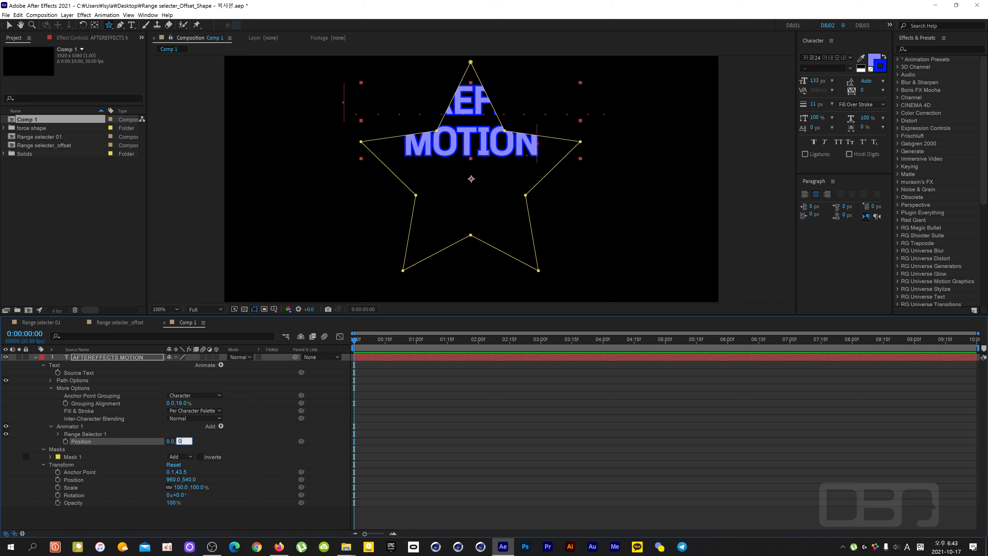
click(227, 439)
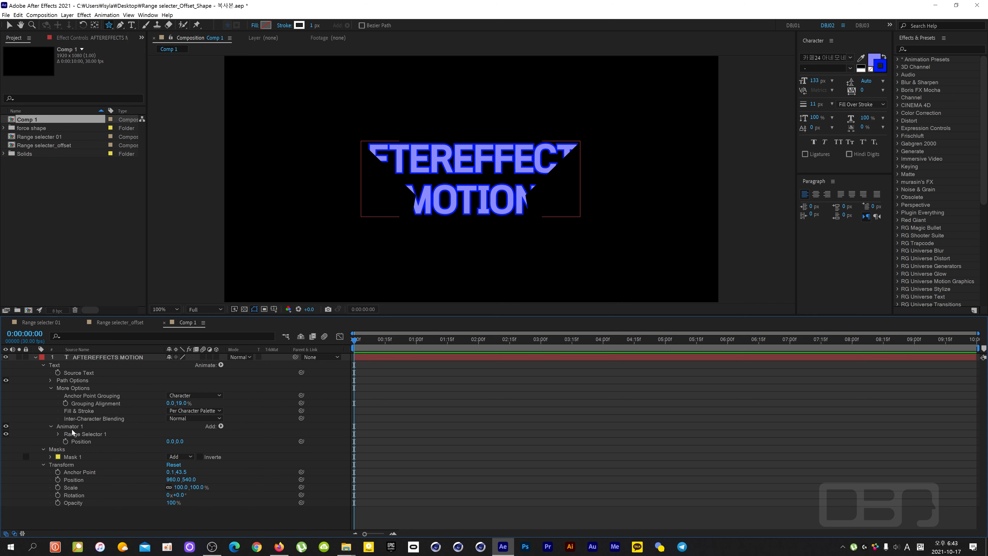
Switch to the Range selecter 01 composition and set the AFTEREFFECTS text's Animator 1 Position to 0, 0.
click(46, 322)
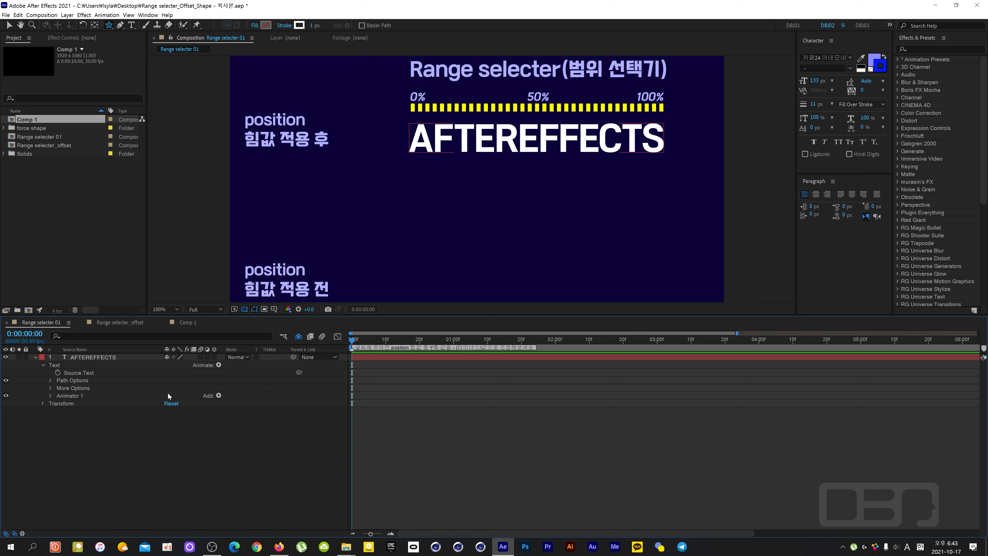
click(100, 358)
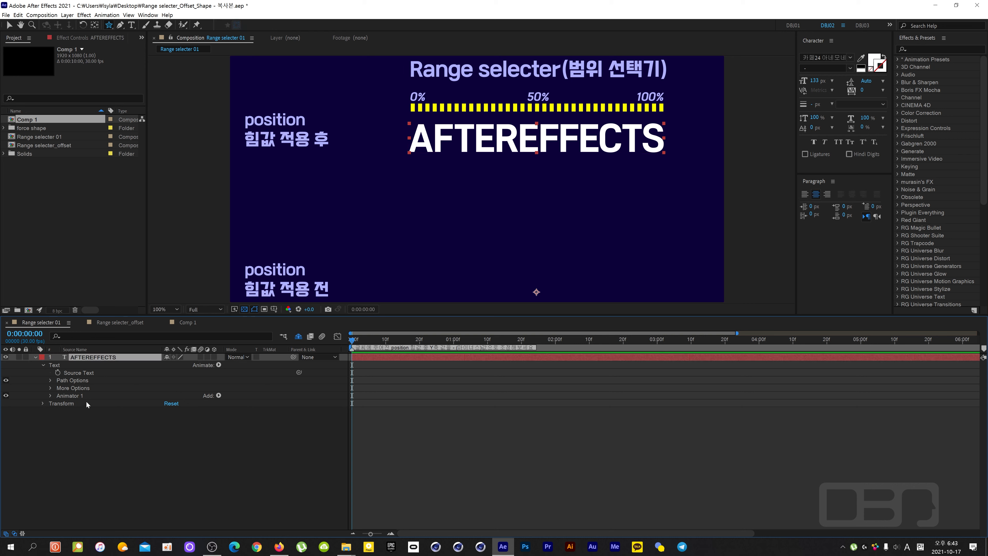
click(50, 396)
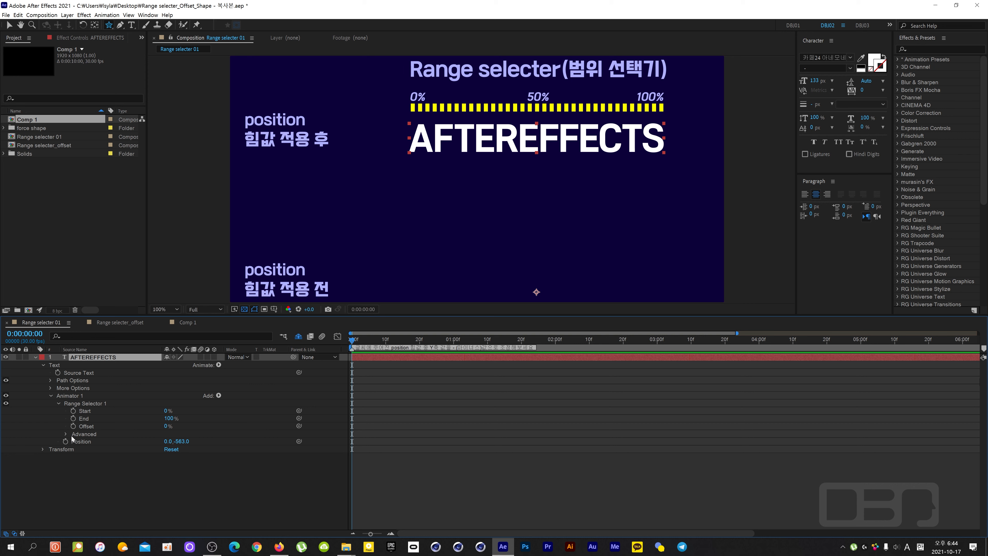
mouse_move(183, 441)
mouse_down()
mouse_move(223, 441)
mouse_move(188, 443)
mouse_up()
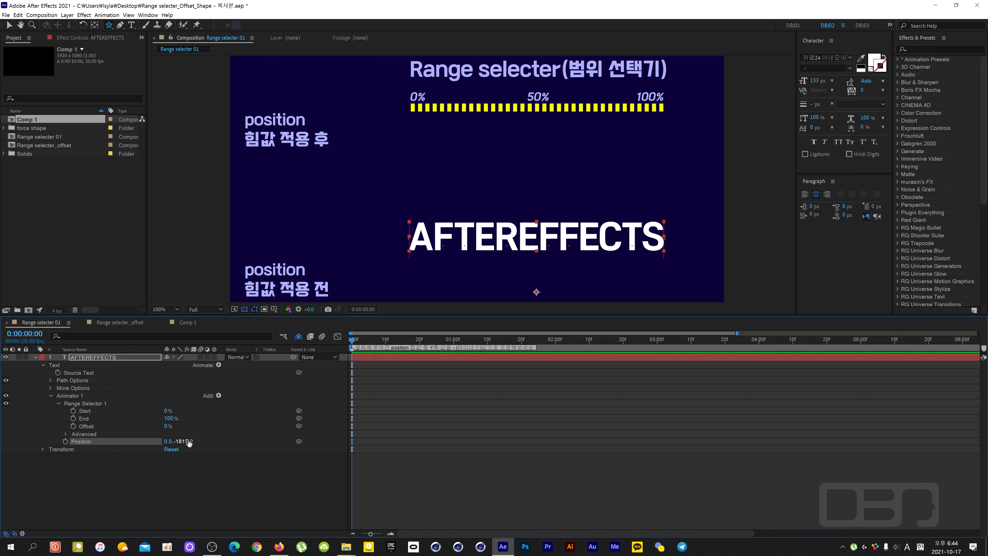
click(185, 441)
text(0)
click(197, 456)
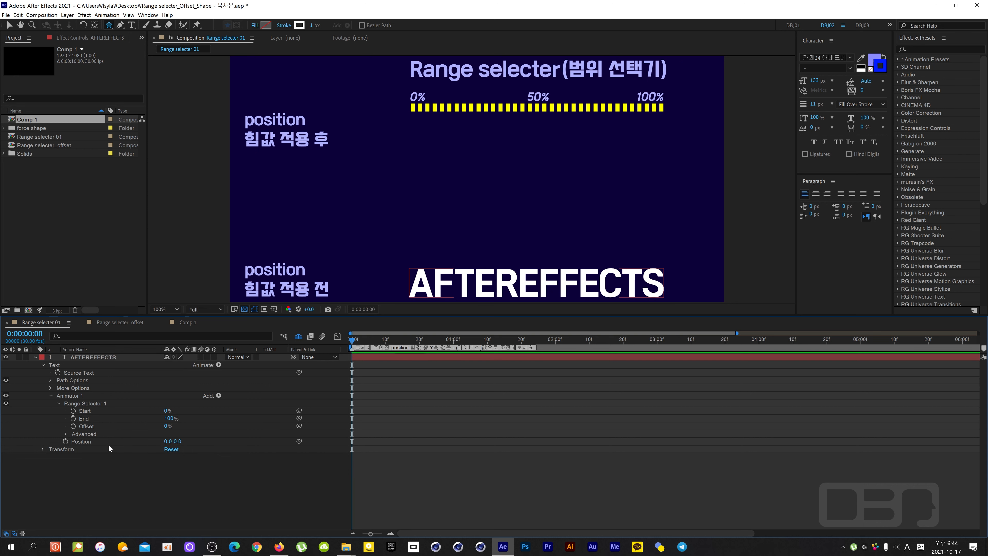
Review the list of properties that can be animated on the AFTEREFFECTS text and the Position property inside Animator 1.
click(100, 357)
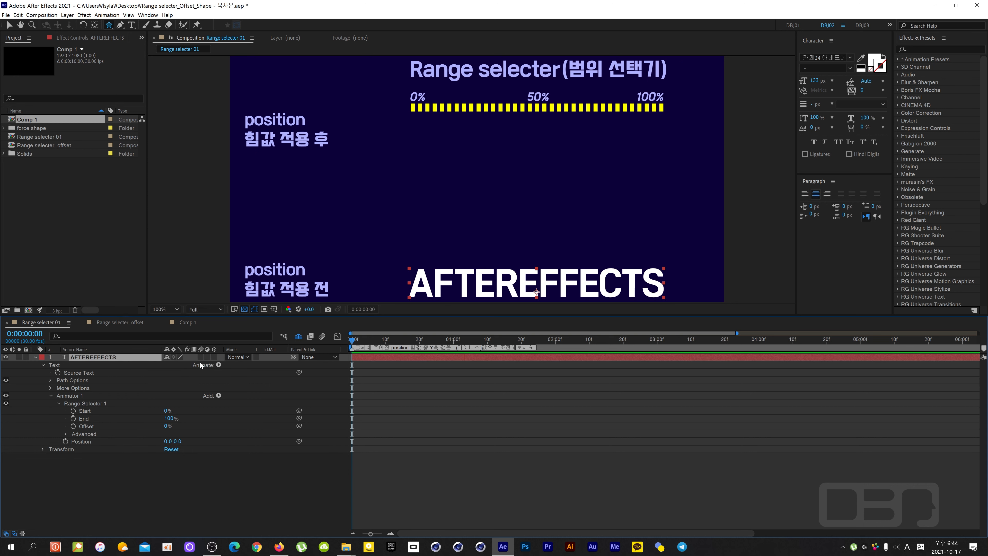
click(219, 365)
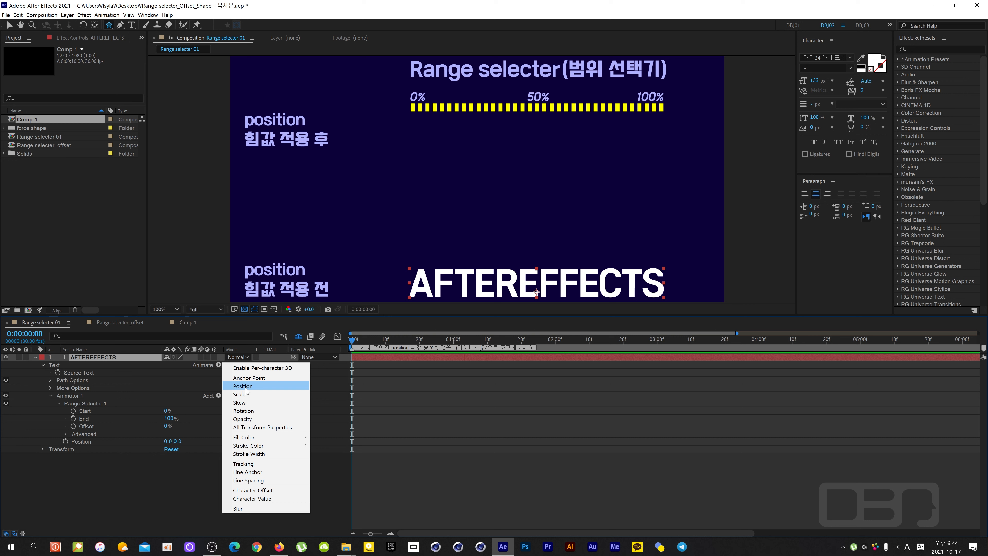
click(74, 397)
click(82, 442)
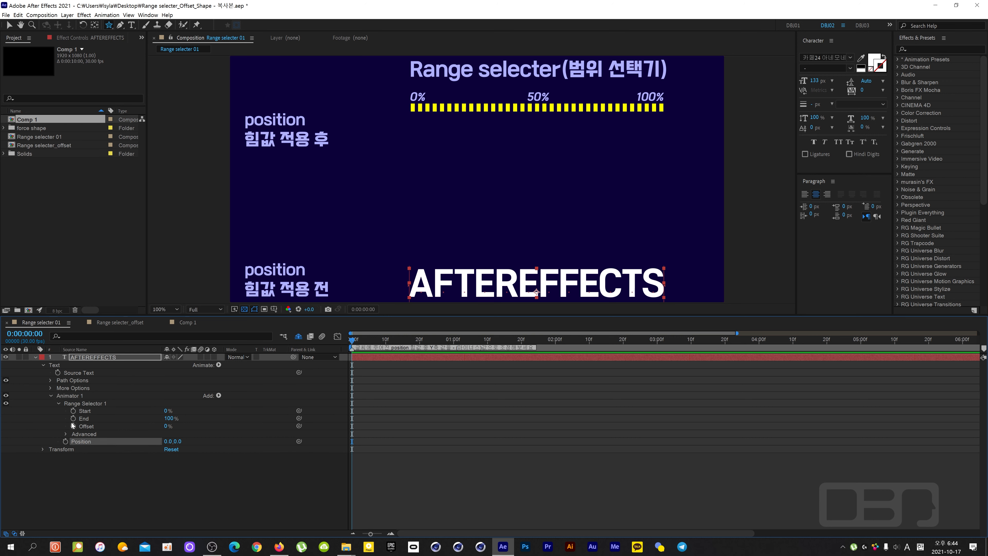
click(59, 404)
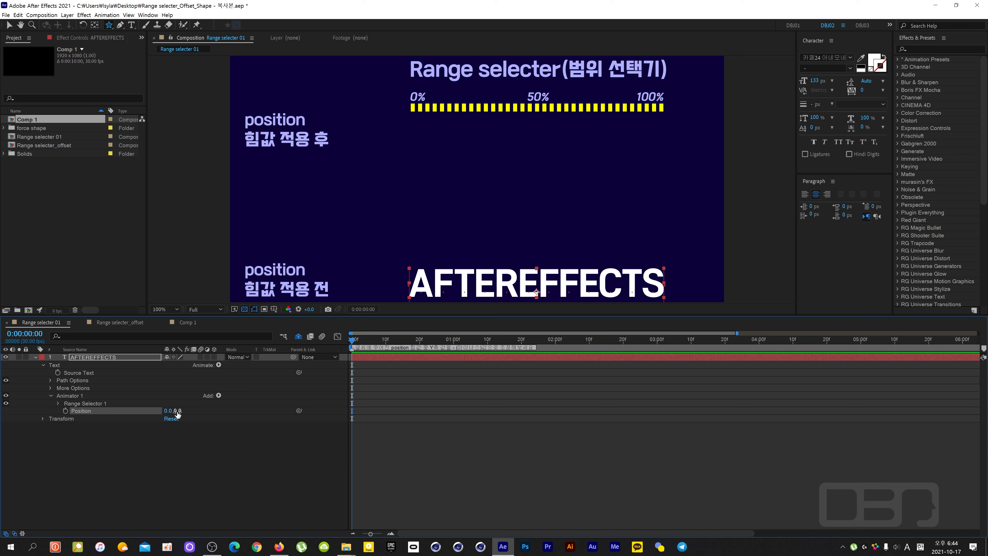
Raise the AFTEREFFECTS text to just under the yellow range bar by setting Animator 1's Position to 0, -580.
drag(177, 411, 31, 408)
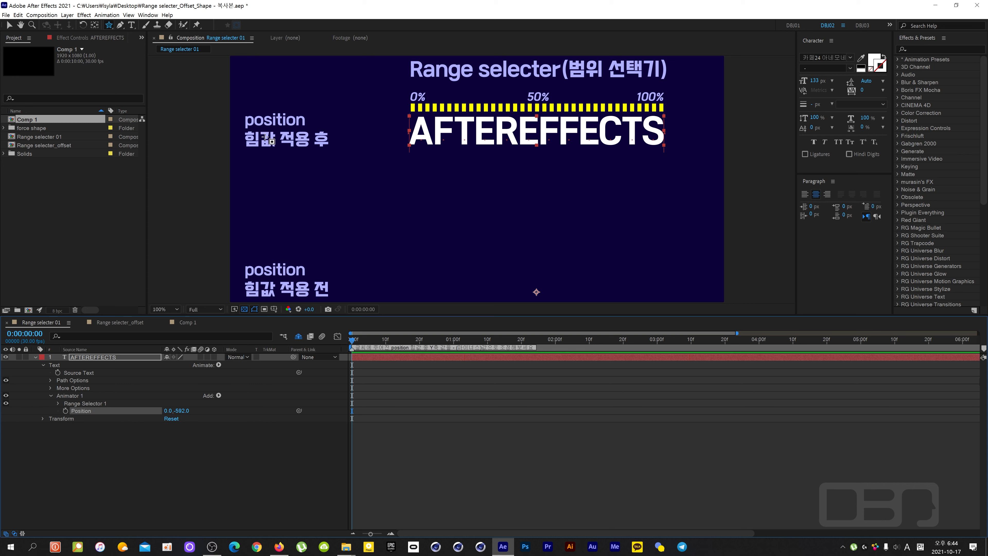
click(9, 24)
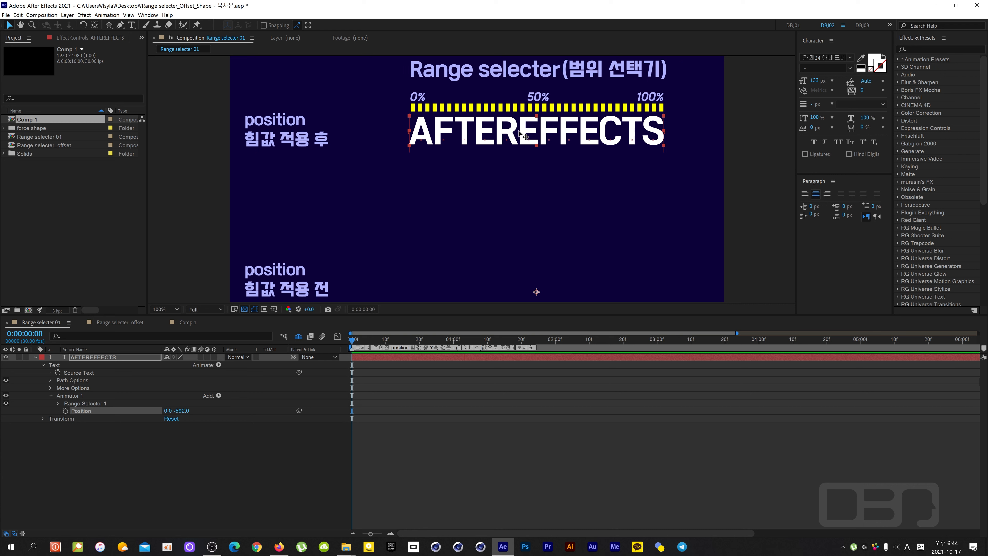
drag(181, 412, 186, 414)
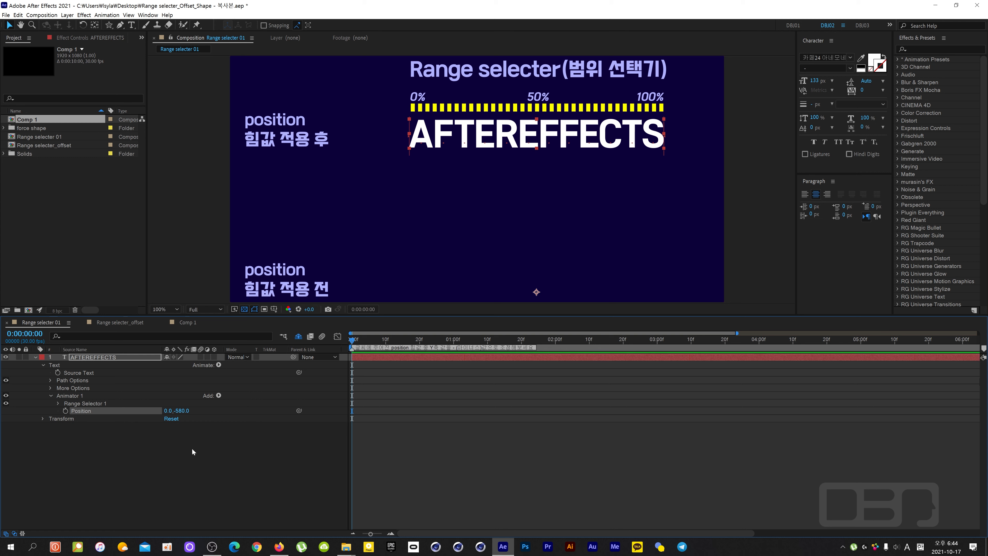
click(193, 451)
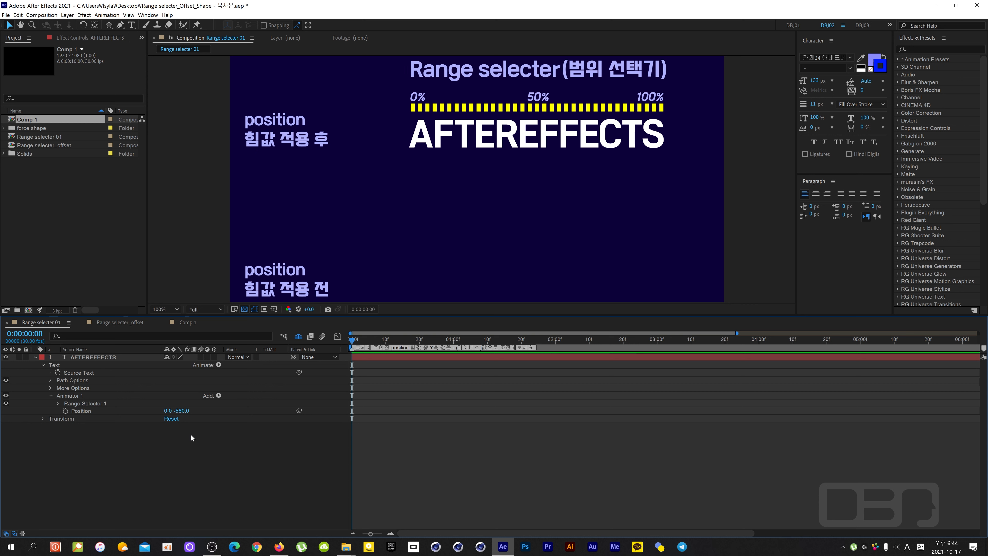
Set the Start of Animator 1's Range Selector 1 to 20%.
click(58, 404)
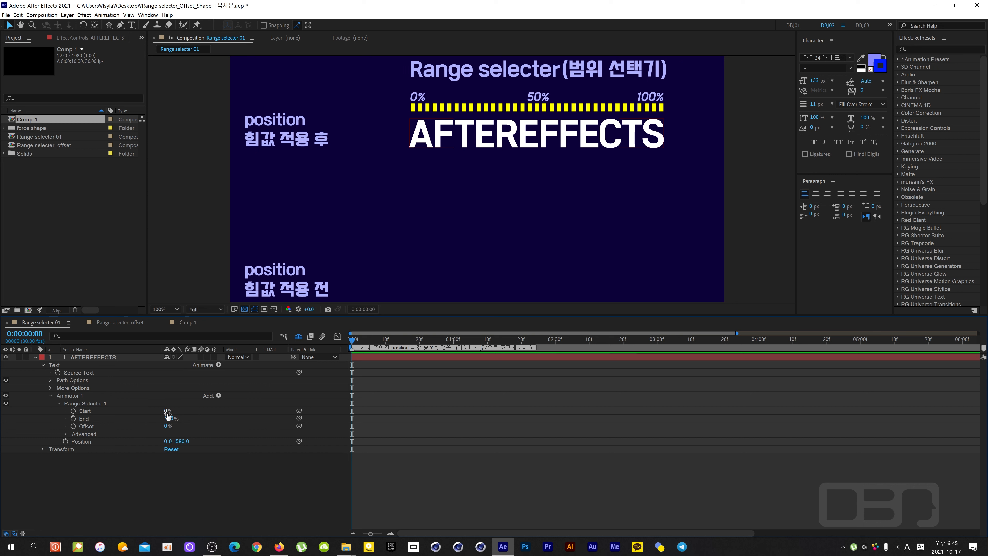
drag(167, 411, 173, 411)
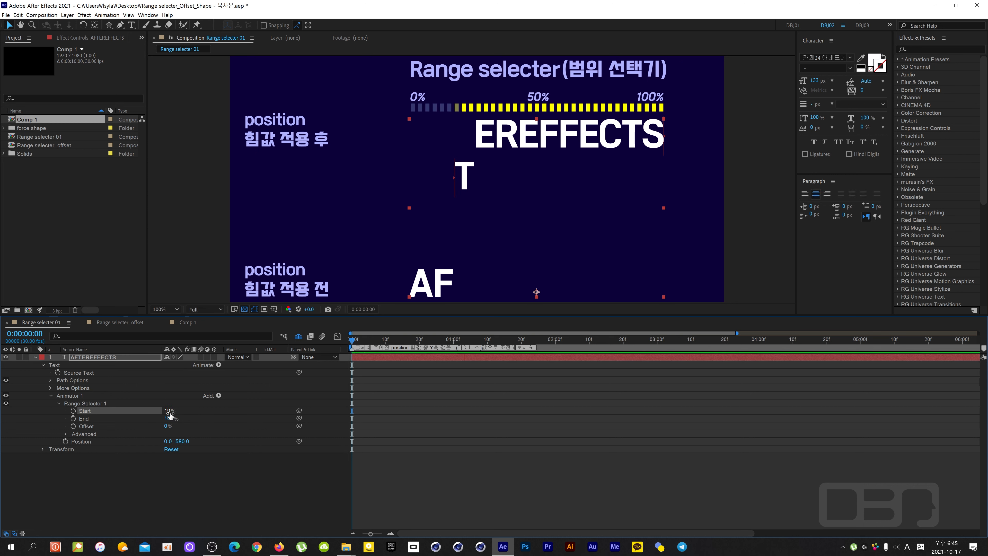
click(167, 411)
text(20)
click(190, 404)
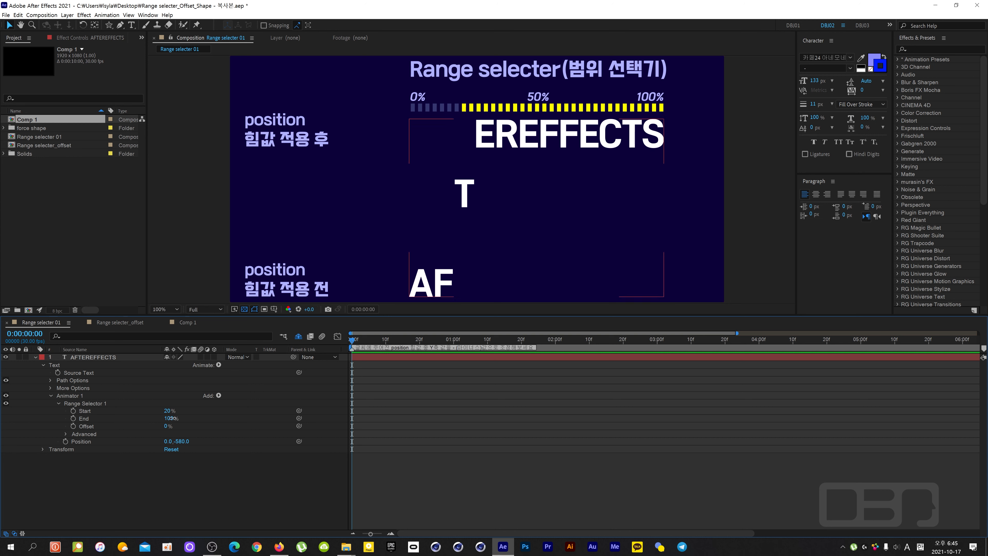
Set the End of Animator 1's Range Selector 1 to 70%.
drag(168, 418, 164, 418)
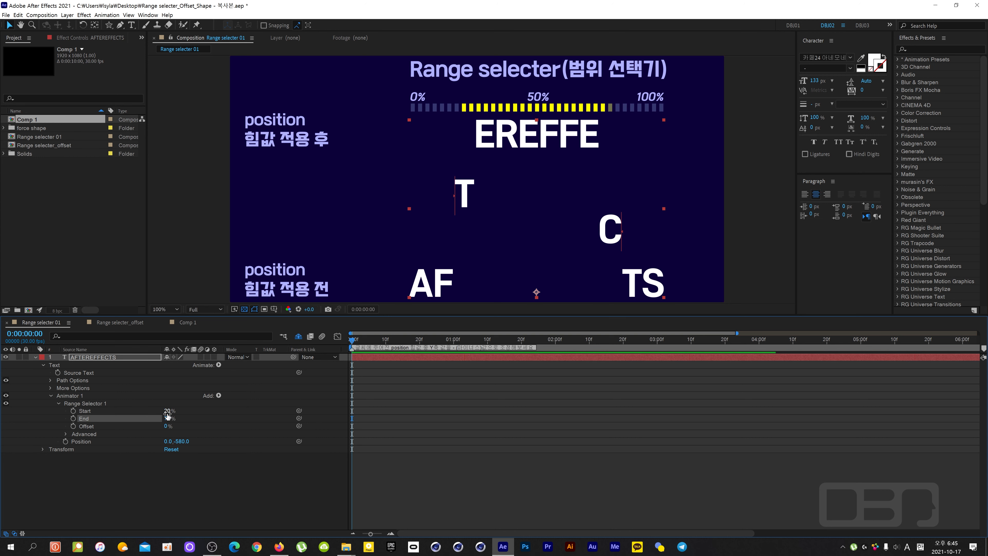
click(167, 418)
text(70)
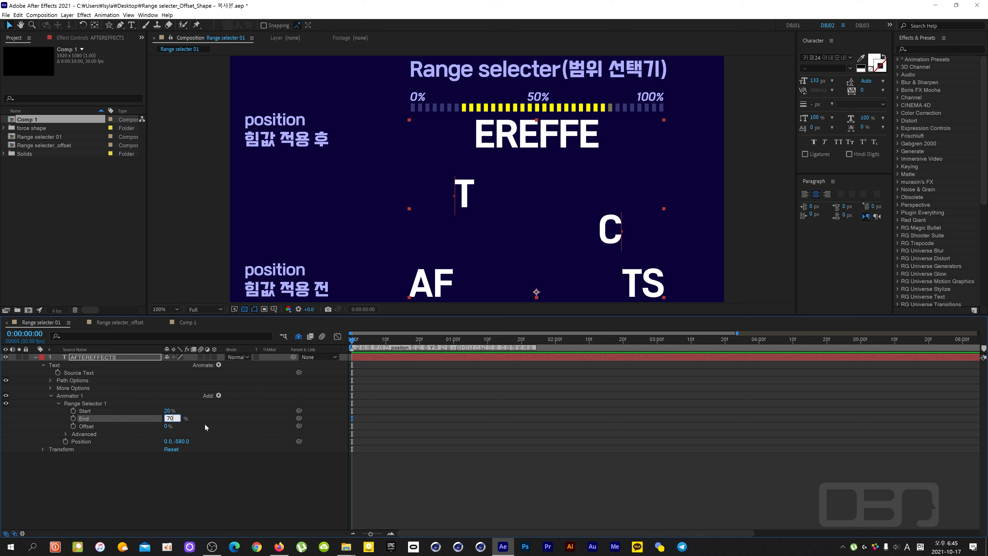
click(206, 428)
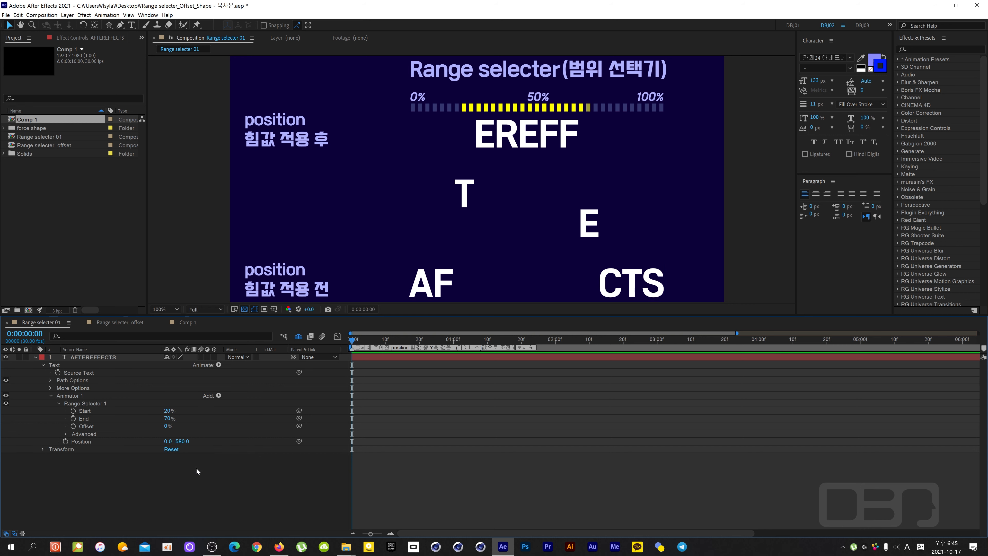
Create a new 1920 x 1080, 30 fps, 10-second composition and add a medium red solid to it.
key(ctrl+n)
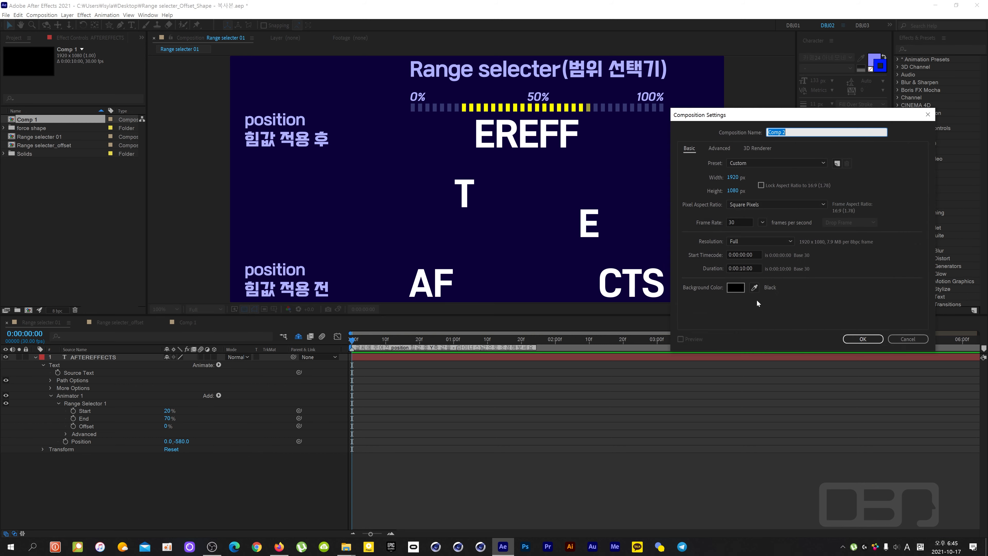
click(863, 339)
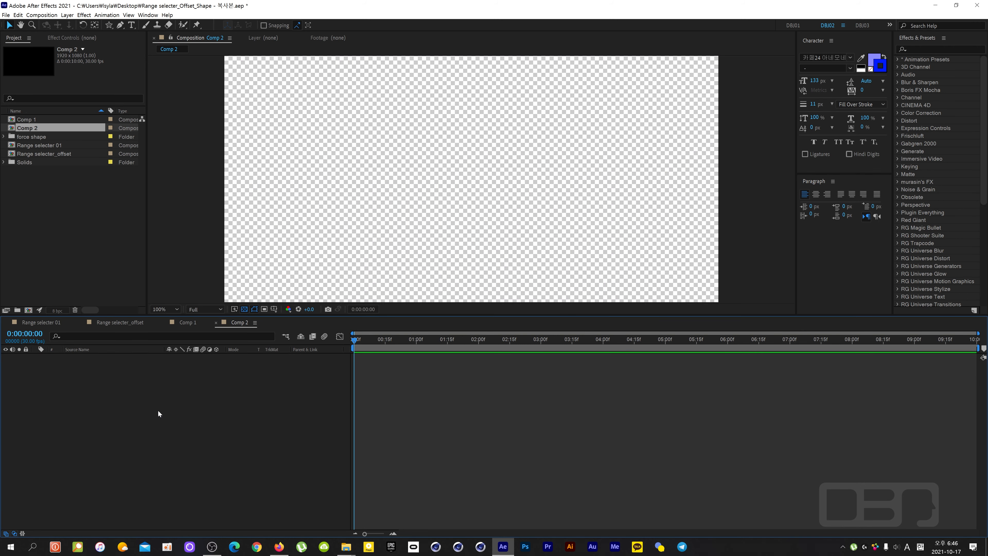
key(ctrl+y)
click(509, 291)
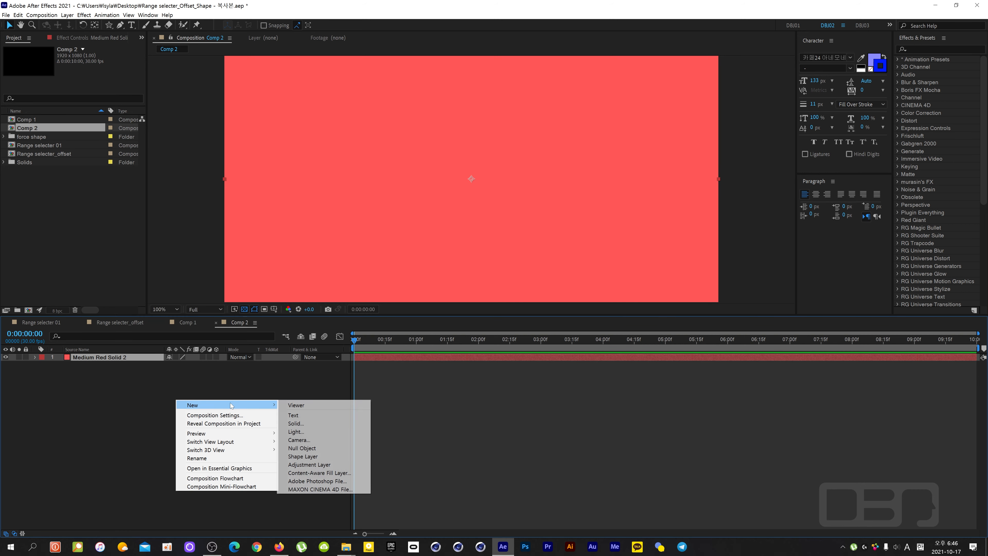
click(116, 359)
right_click(202, 375)
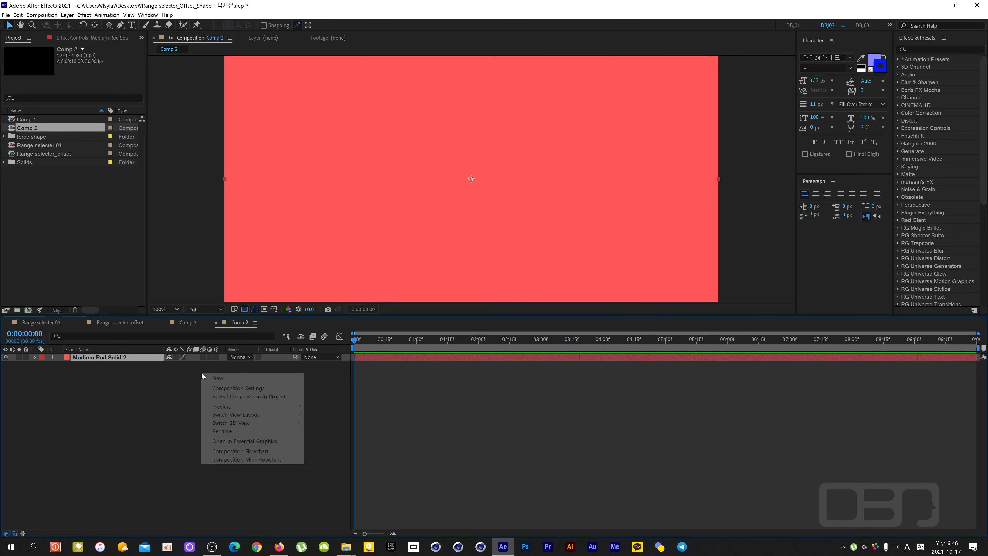
click(122, 359)
key(ctrl+space)
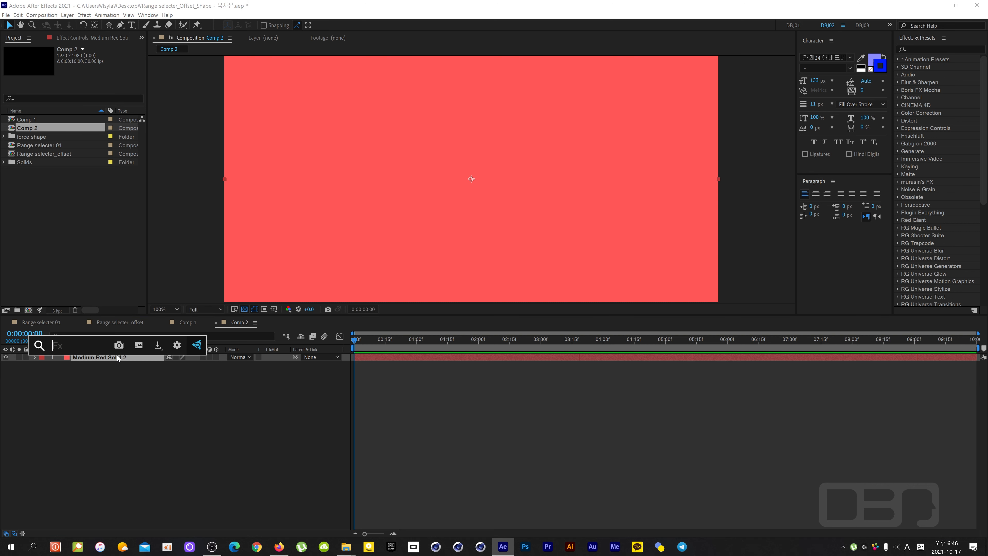
text(stroke)
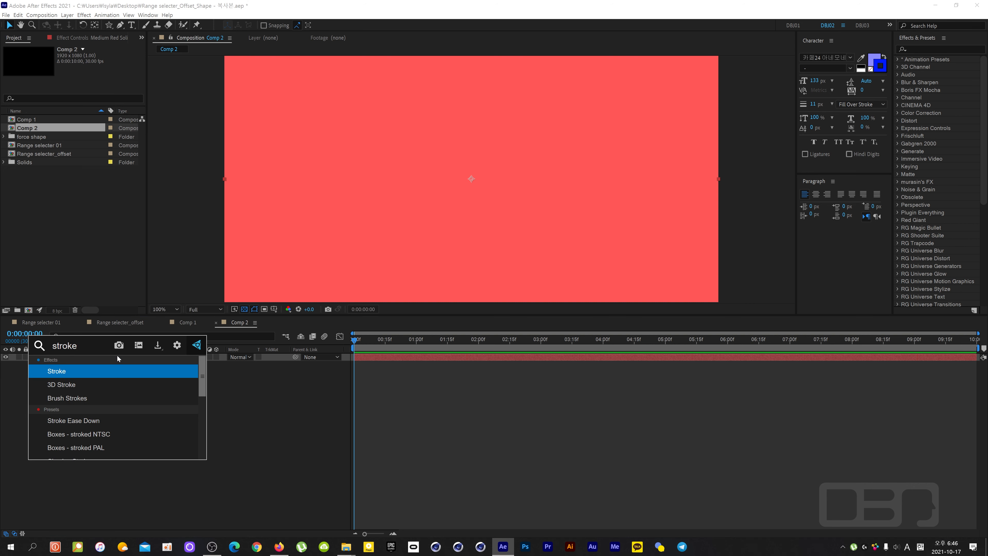
click(74, 374)
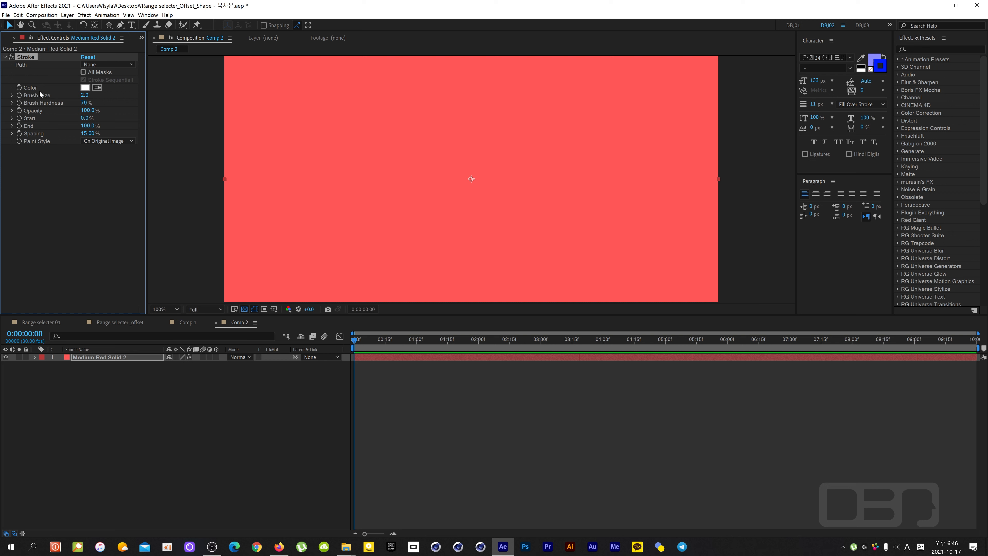
key(Delete)
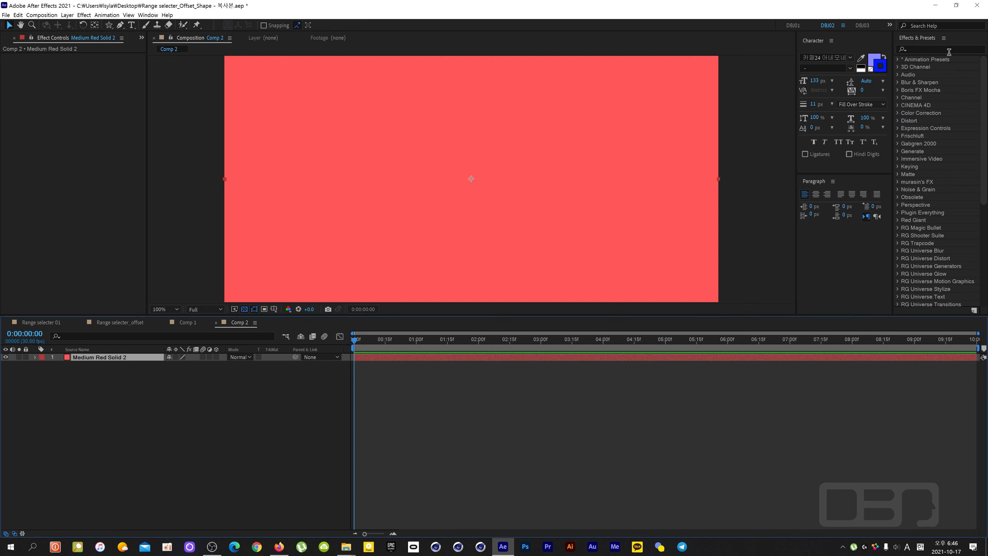
Search the effects for "stroke" and apply the Generate Stroke effect to the red solid.
click(941, 49)
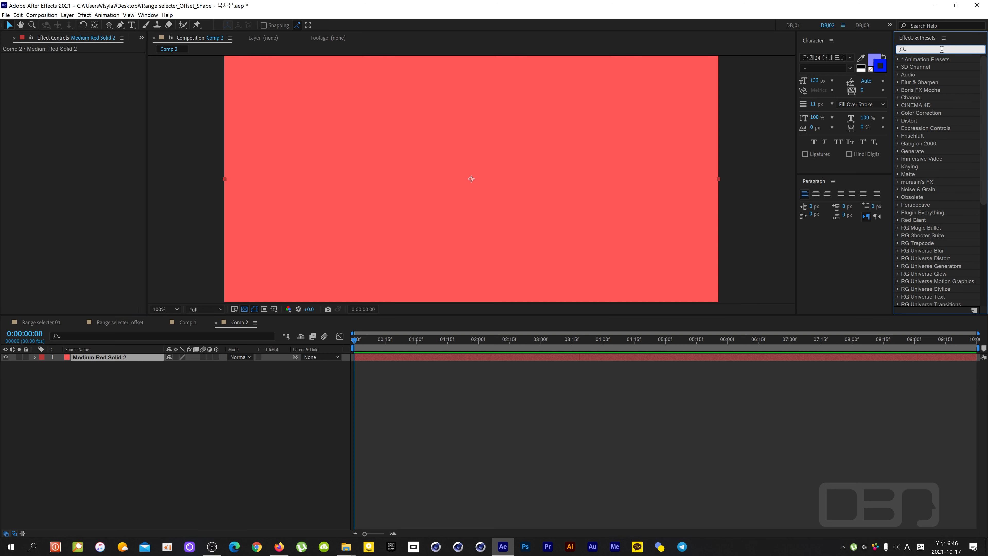
text(stroke)
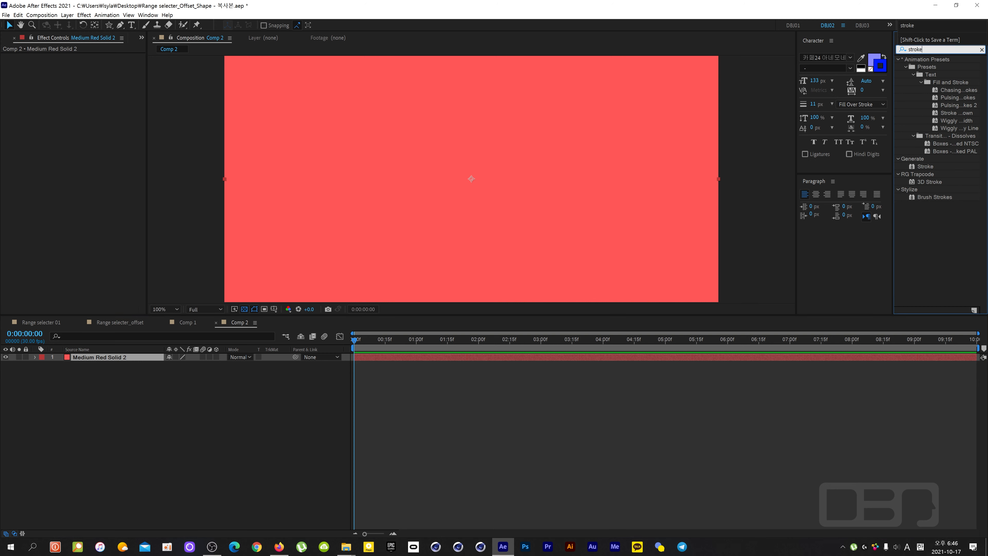
drag(926, 166, 336, 168)
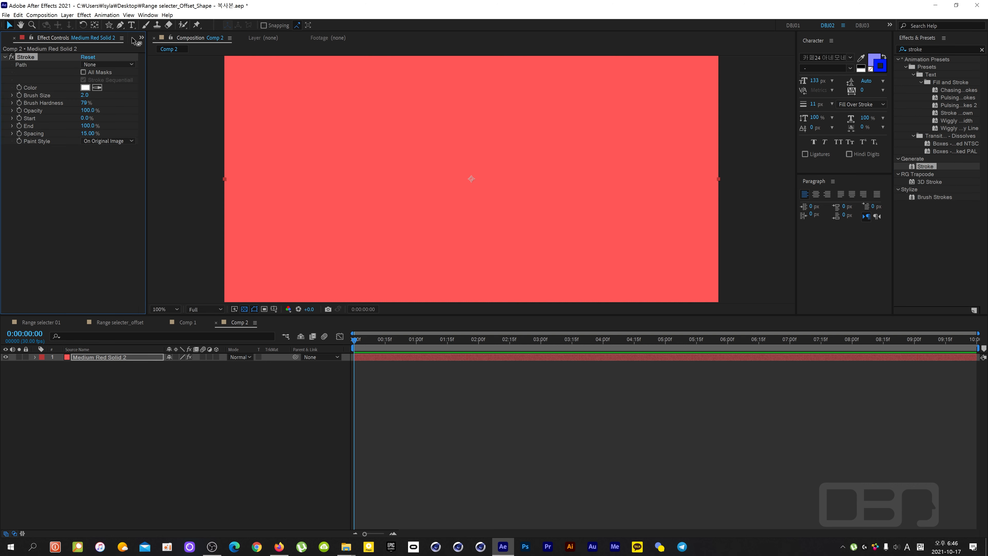
Draw a straight horizontal open mask path across the middle of the red solid with the Pen tool.
click(120, 25)
click(296, 172)
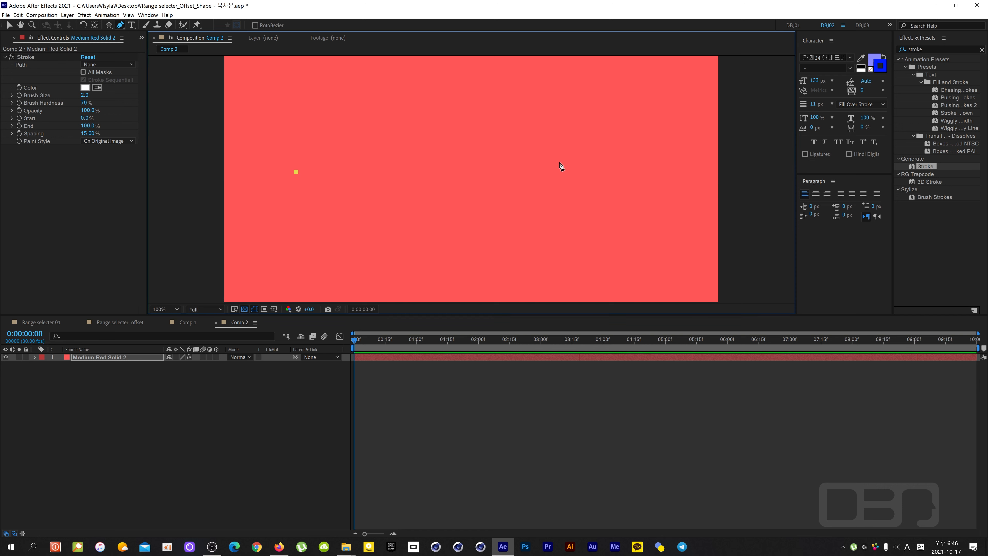
click(631, 171)
click(91, 361)
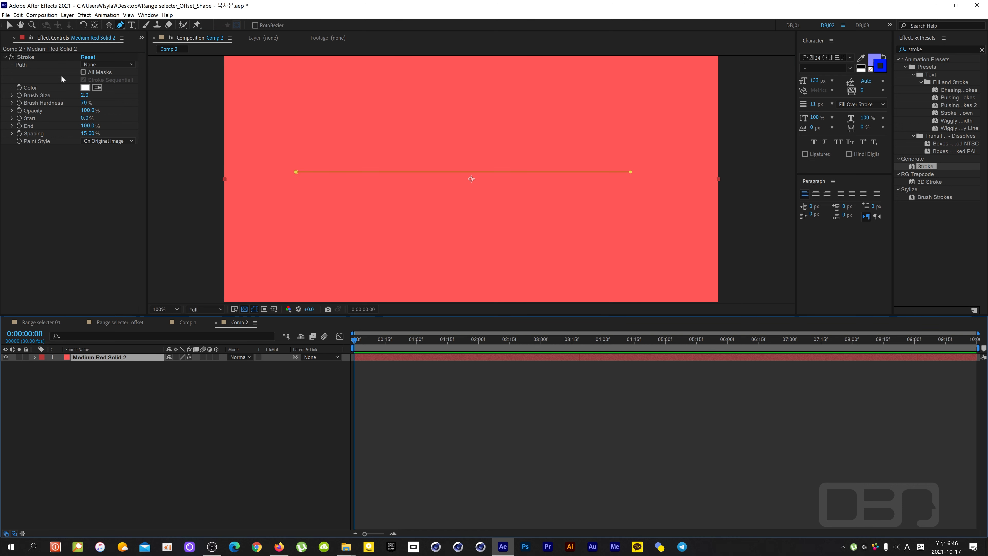
Set the Stroke effect's Path to Mask 1 and its Brush Size to 31.7.
click(107, 65)
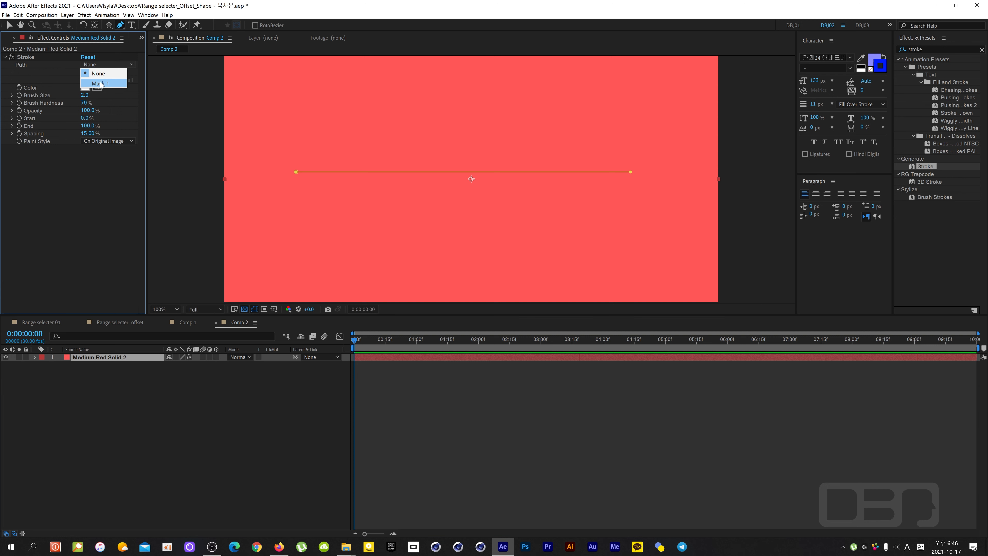
click(94, 80)
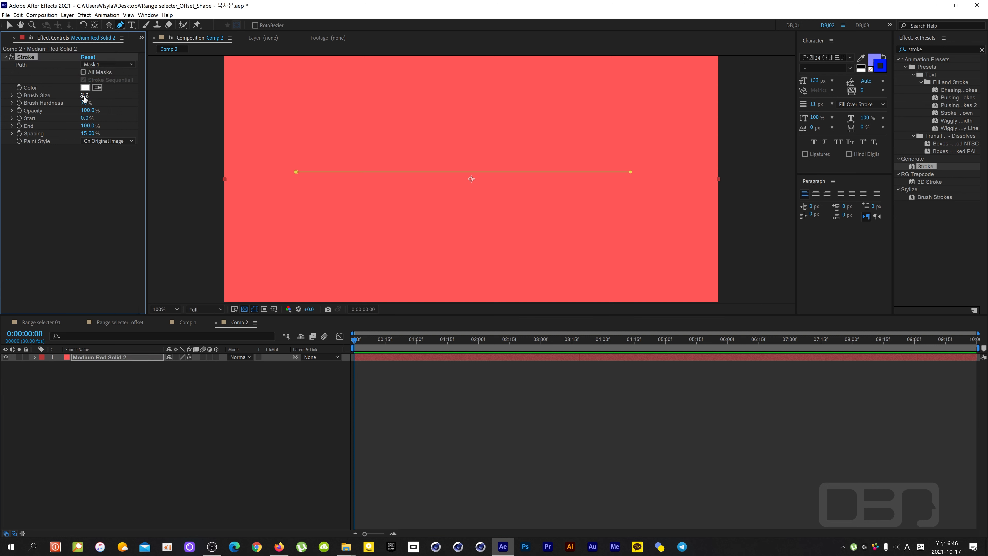
drag(84, 97, 216, 95)
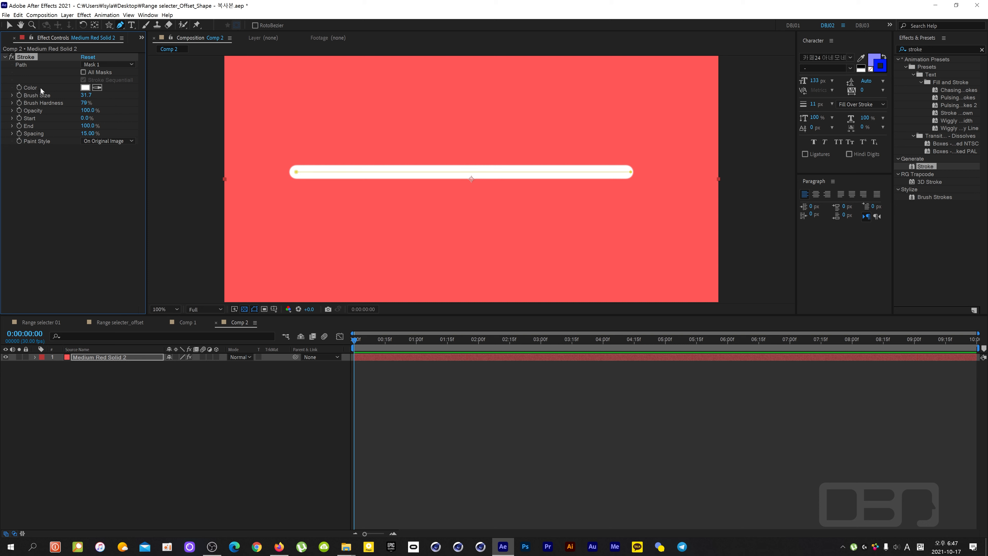
Set the Stroke effect's Start to 30% and its End to 75%.
click(86, 118)
text(30)
click(91, 198)
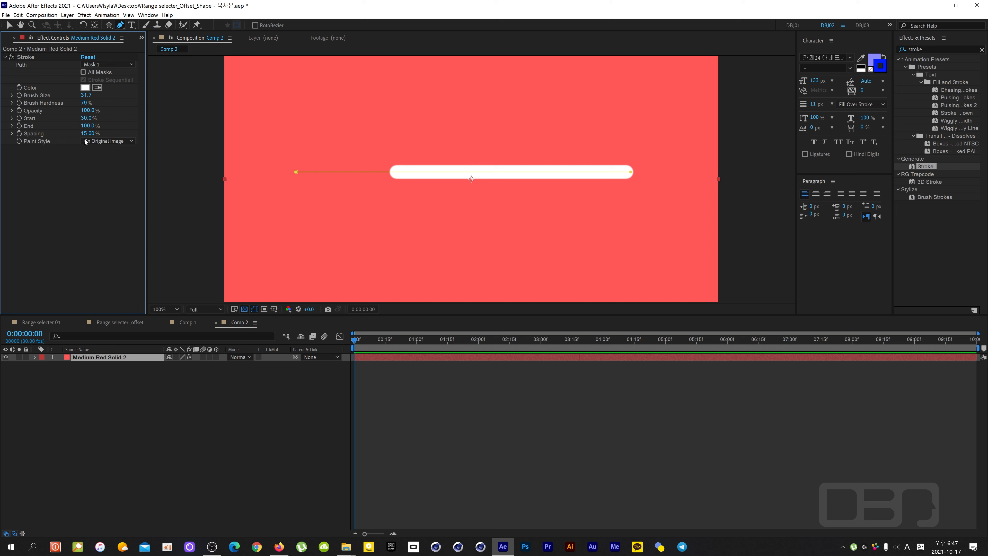
click(89, 125)
text(75)
key(Return)
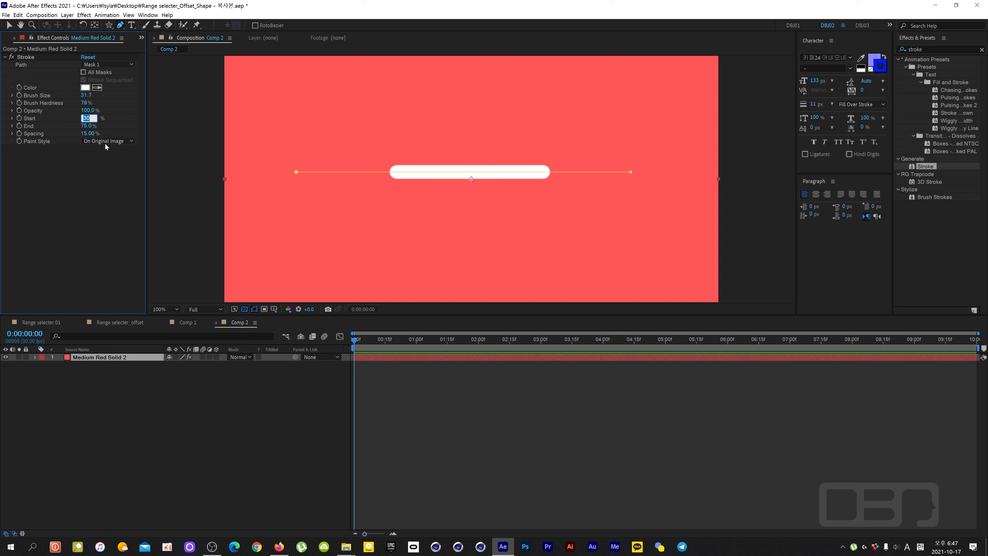
Set the Stroke effect's Start to 25% and its End to 80%.
text(25)
key(Return)
click(89, 125)
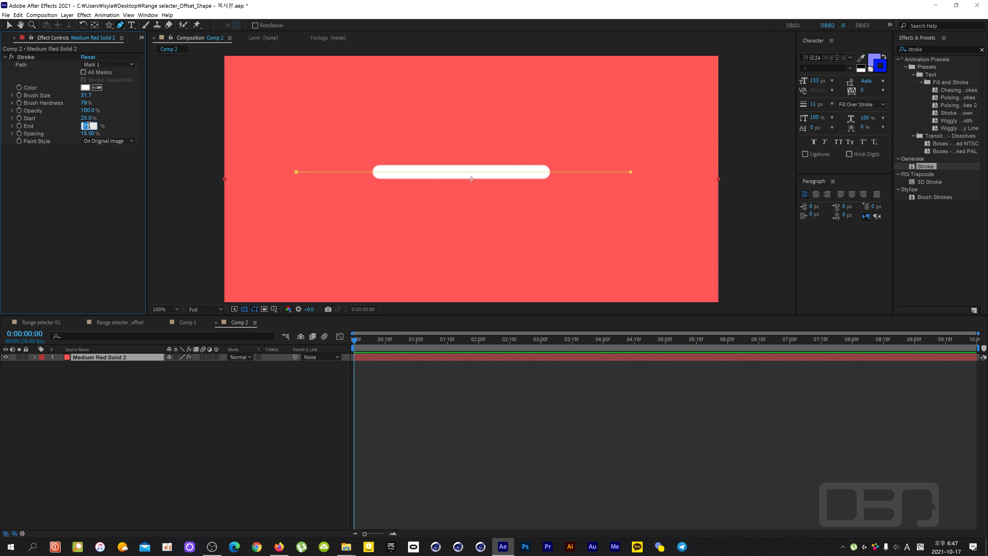
text(80)
click(86, 164)
In the Range selecter 01 composition, set the Start of the AFTEREFFECTS text's Range Selector 1 to 40%.
click(43, 326)
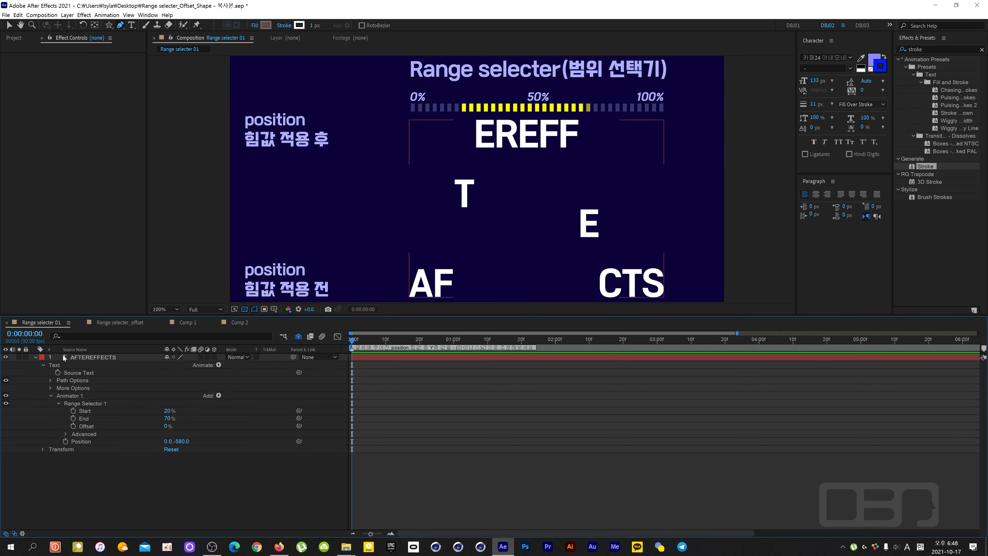
click(81, 359)
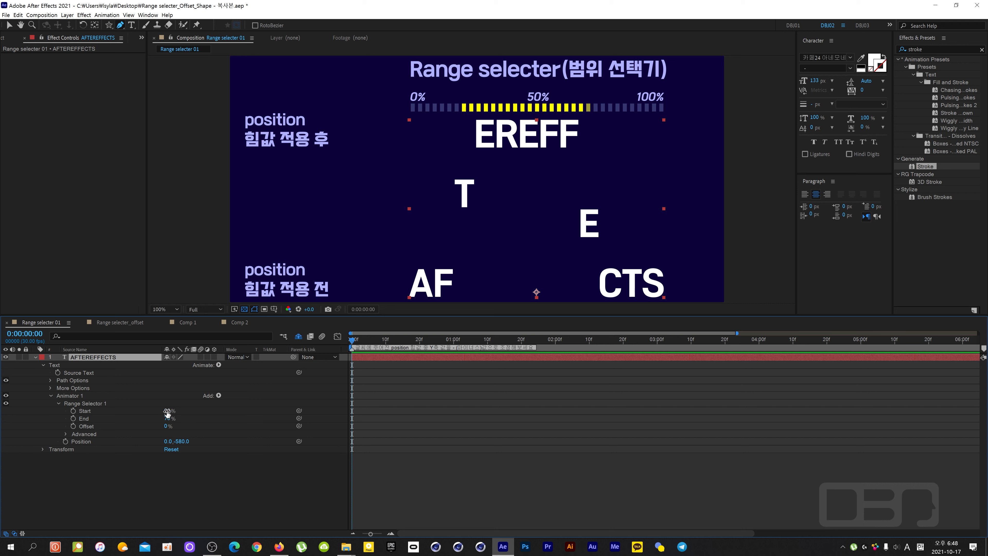
drag(168, 411, 168, 410)
click(167, 410)
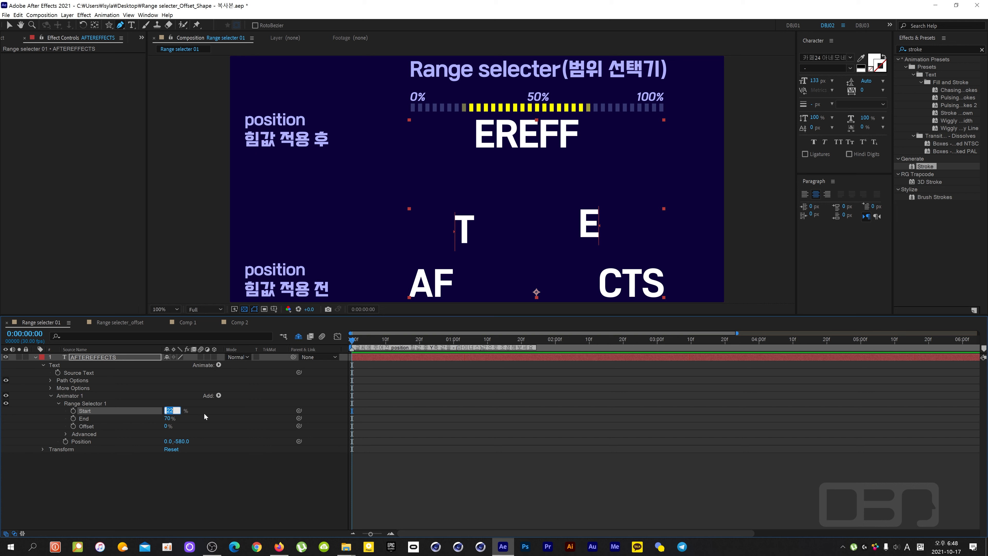
text(40)
key(Return)
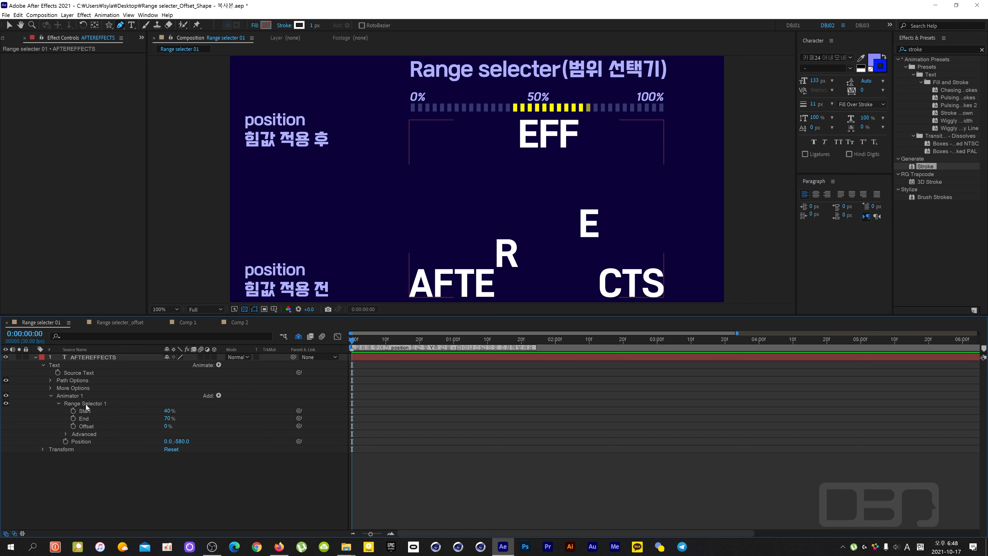
Set the End of Range Selector 1 on the AFTEREFFECTS text to 80%.
click(86, 404)
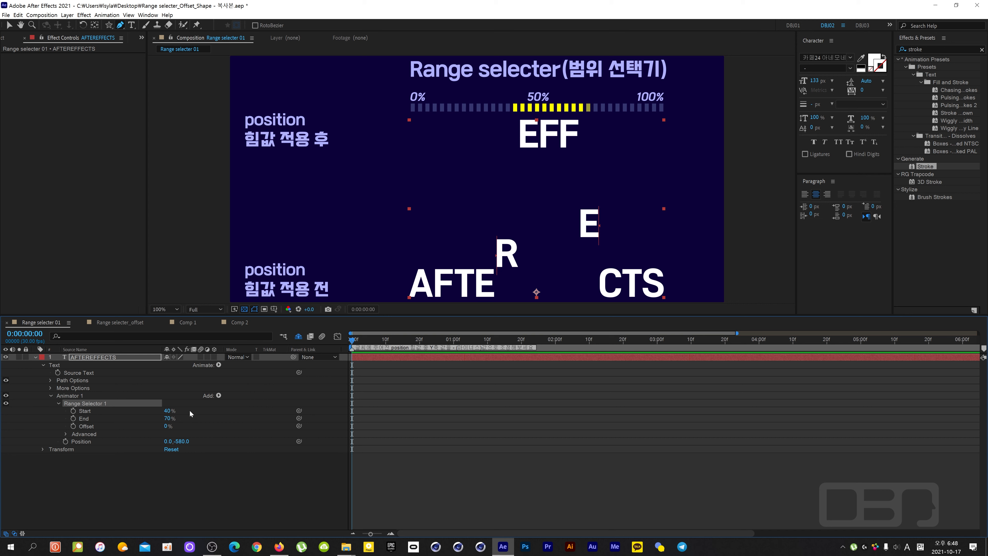
click(169, 418)
text(89)
key(shift+Home)
text(80)
key(Return)
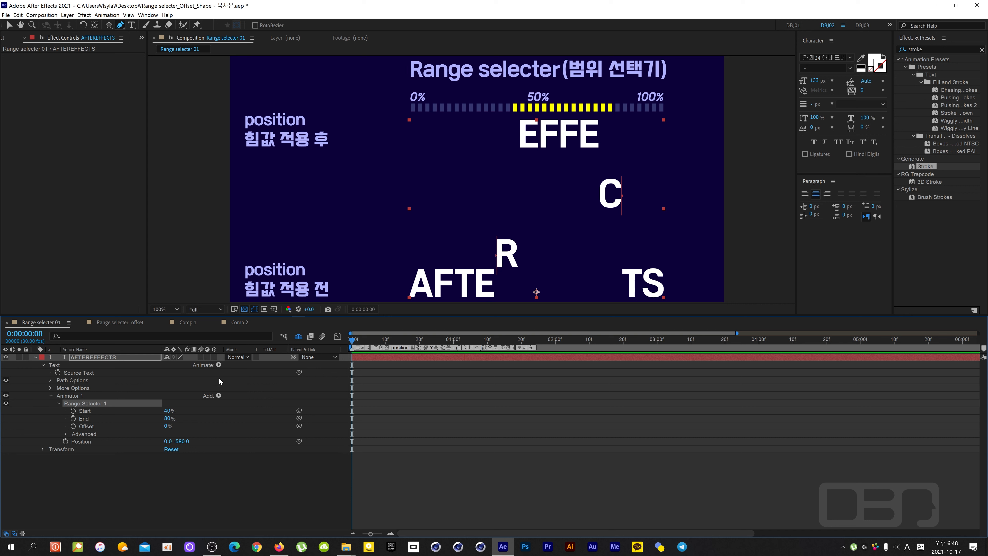
Set Range Selector 1's Start to 0% and End to 100%, and keyframe Start at 0:00:00:00.
mouse_move(168, 413)
mouse_down()
mouse_move(132, 412)
mouse_move(161, 420)
mouse_move(132, 421)
mouse_move(200, 425)
mouse_move(174, 412)
mouse_move(144, 417)
mouse_move(184, 417)
mouse_move(154, 410)
mouse_up()
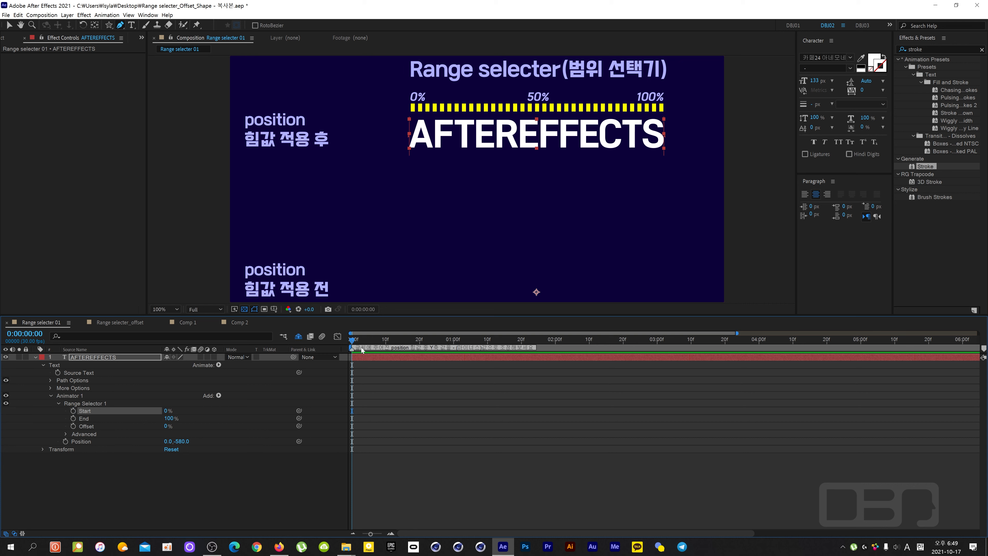
click(73, 411)
Add a 100% keyframe for Range Selector 1's Start at 0:00:02:01.
drag(352, 339, 559, 349)
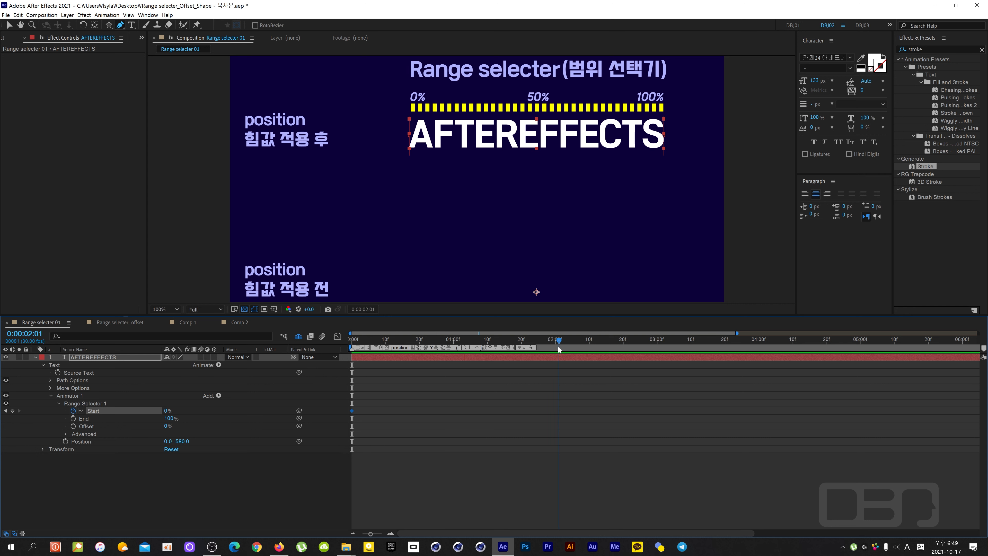
click(168, 410)
text(100)
key(Return)
drag(170, 410, 172, 411)
drag(174, 409, 218, 411)
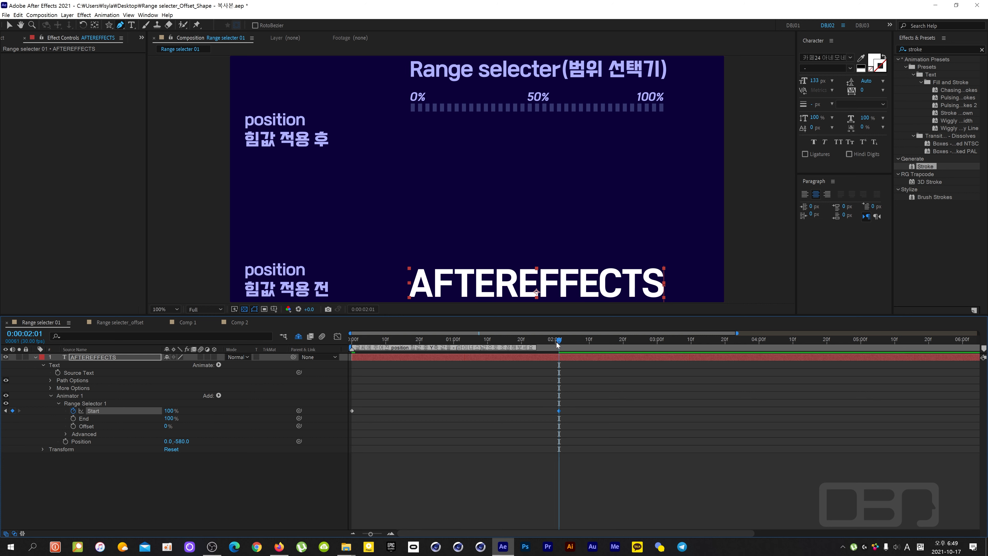
Scrub through the Start animation and play it back from the first frame.
drag(556, 342, 442, 345)
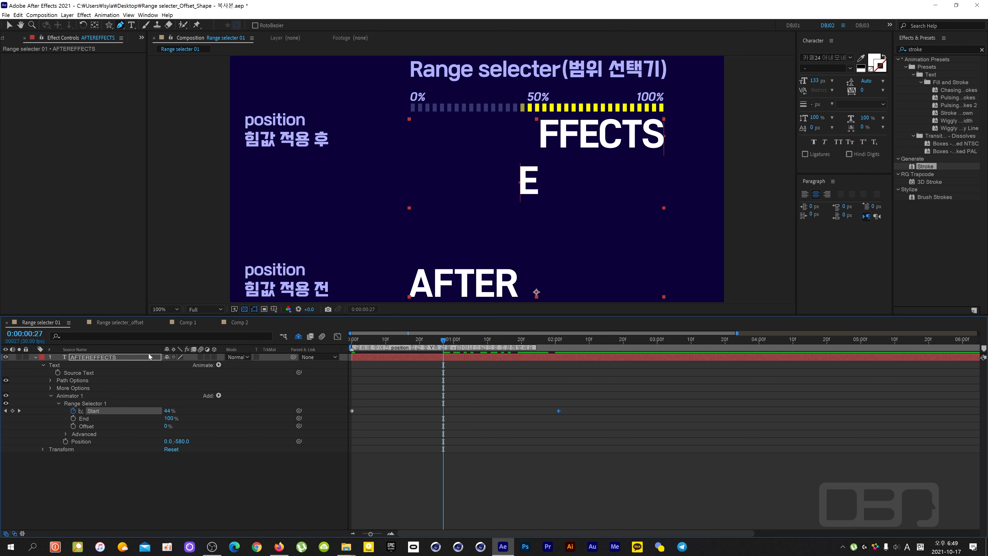
click(112, 357)
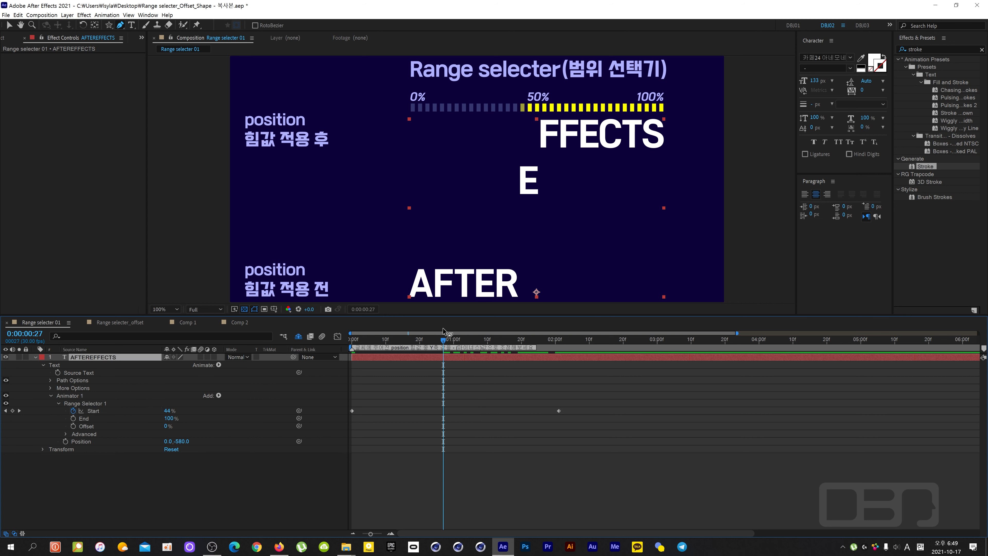
key(Home)
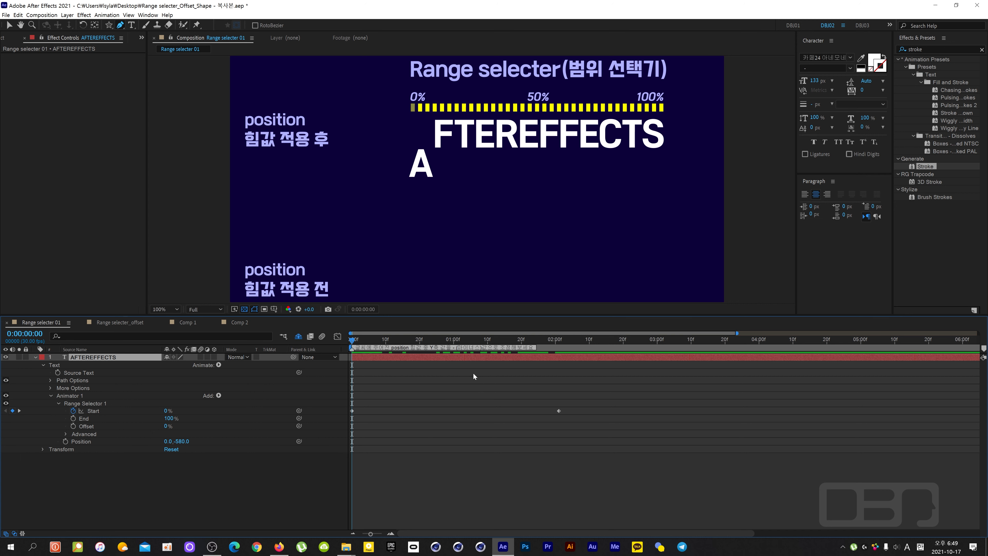
key(space)
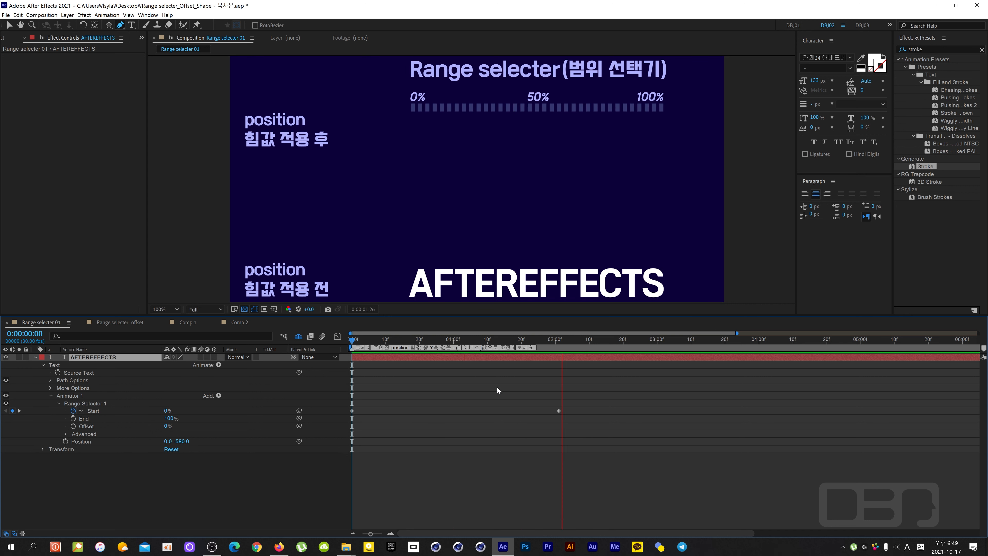
key(space)
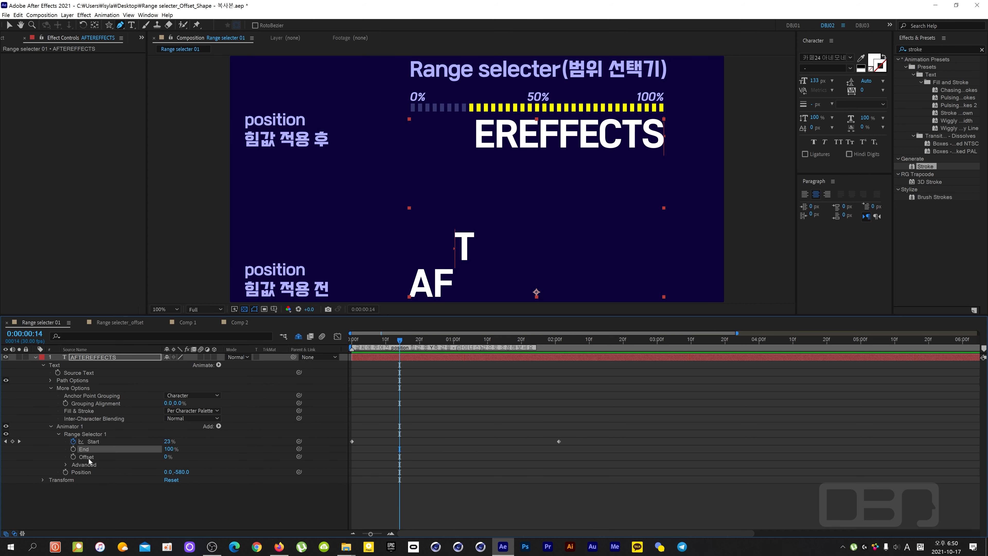